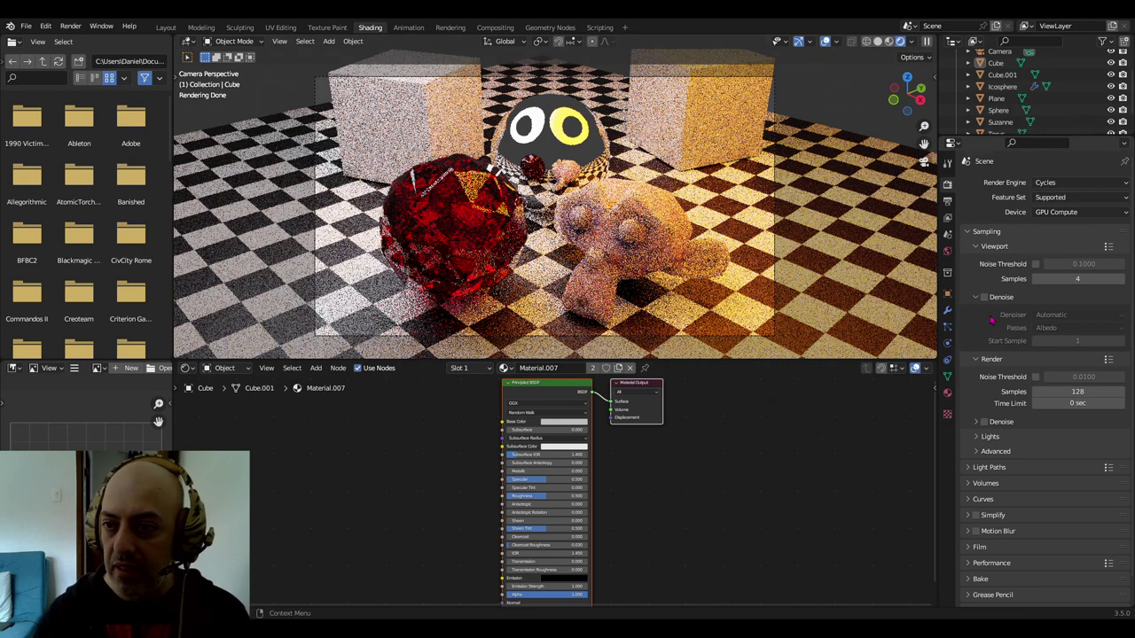
Raise the viewport sample count in stages to 8, 16 and 32, comparing the noise in the rendered preview
left_click(1073, 280)
type("8")
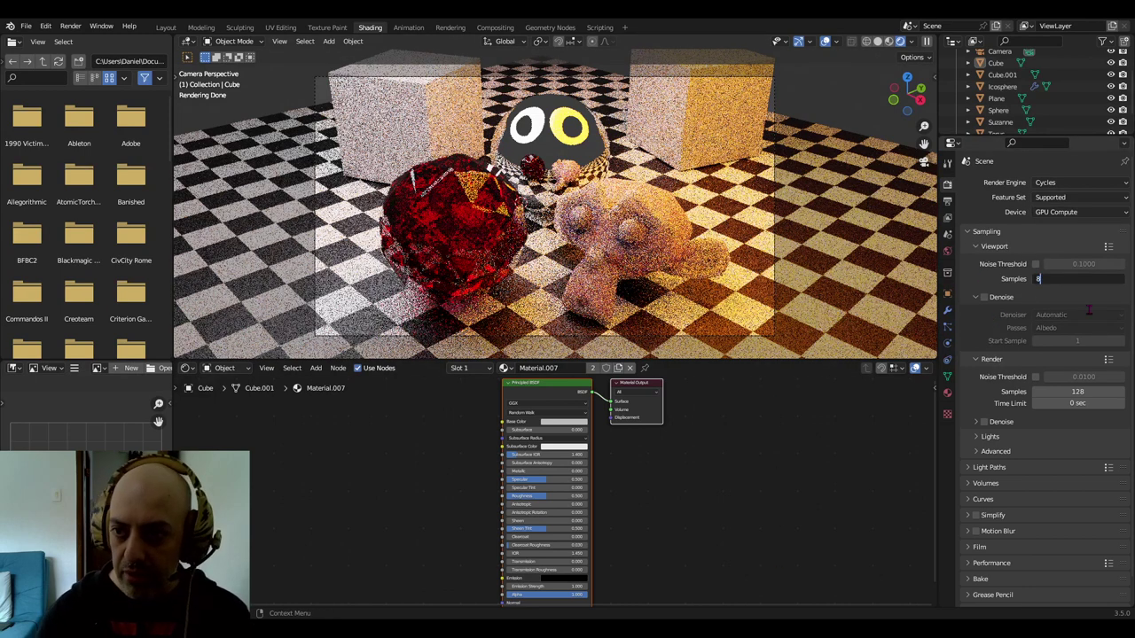
key("Return")
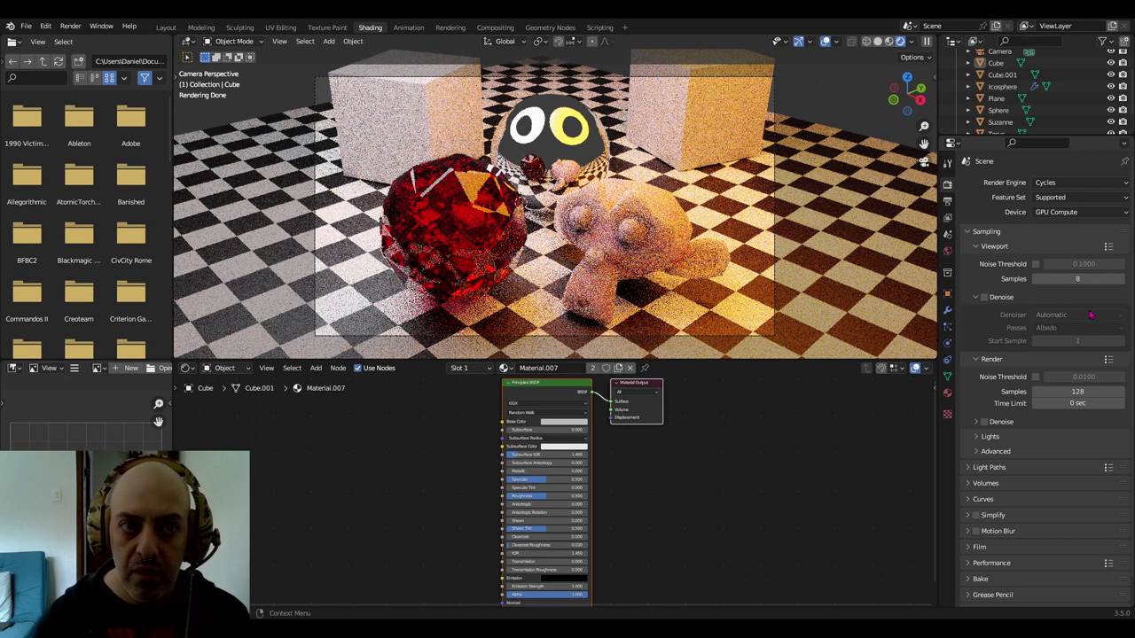
left_click(1075, 279)
type("1")
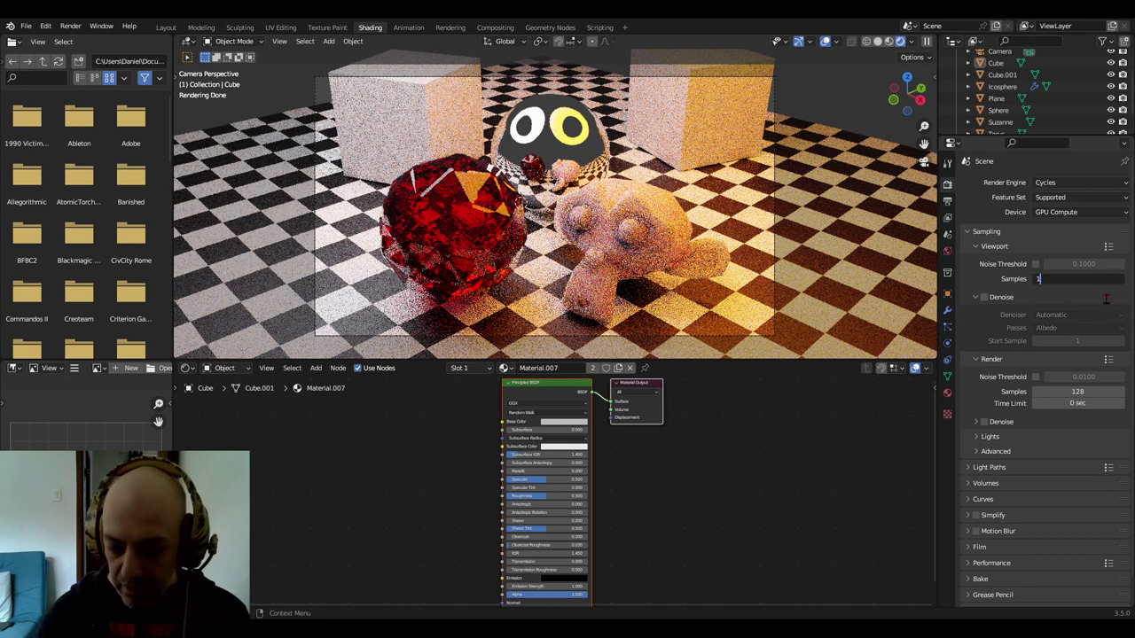
type("6")
key("Return")
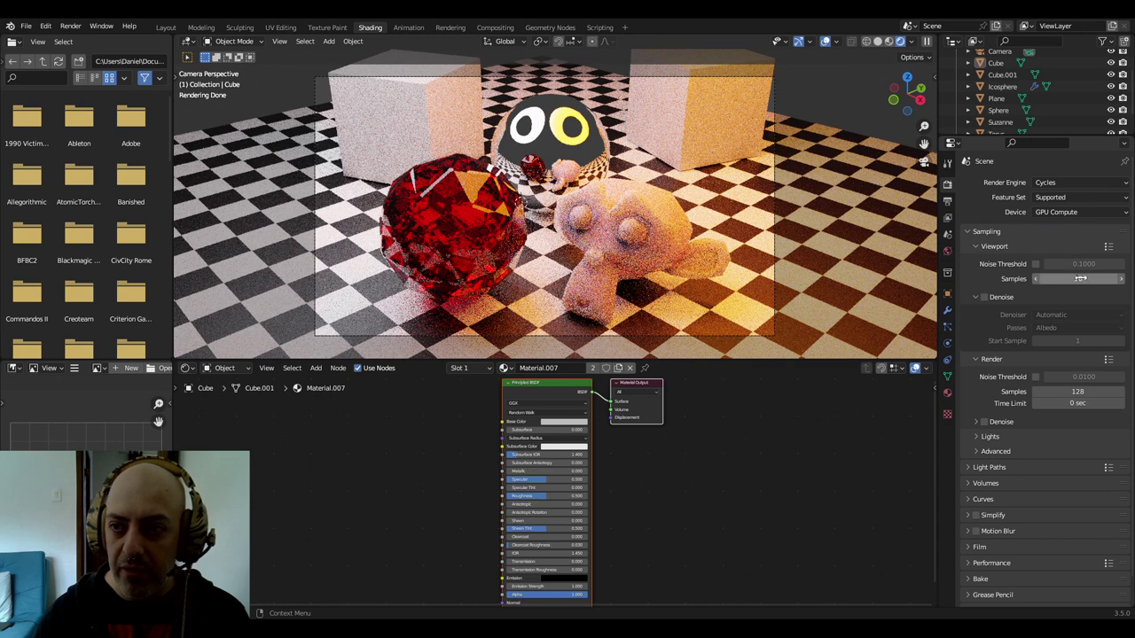
left_click(1080, 279)
type("32")
key("Return")
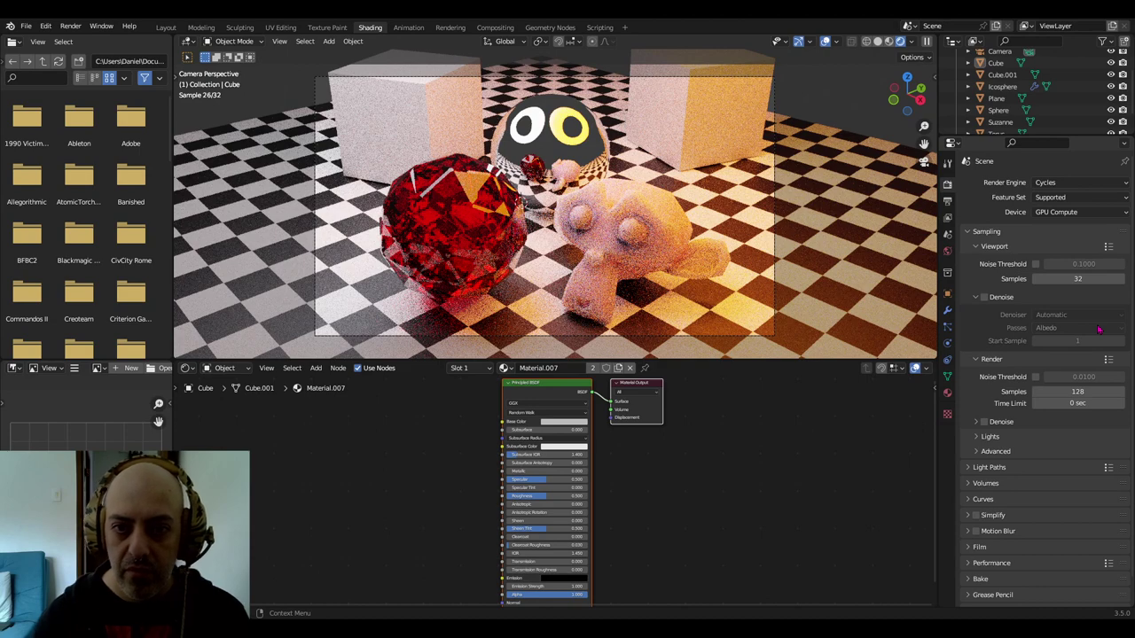
Turn viewport denoising on to compare the preview, and switch it off again
left_click(983, 297)
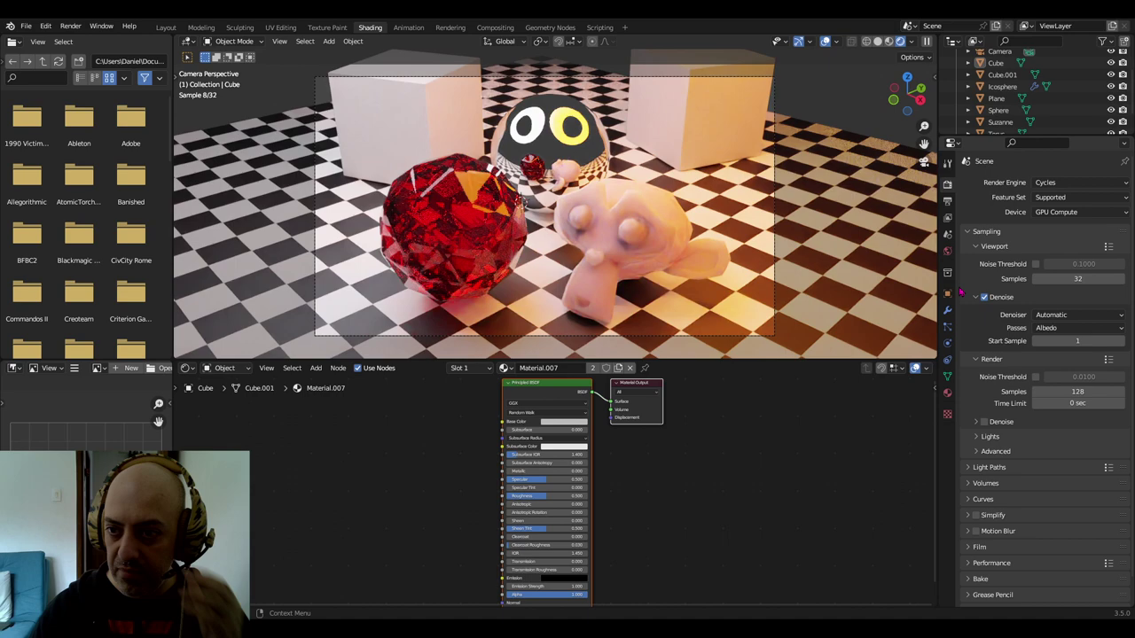
left_click(984, 298)
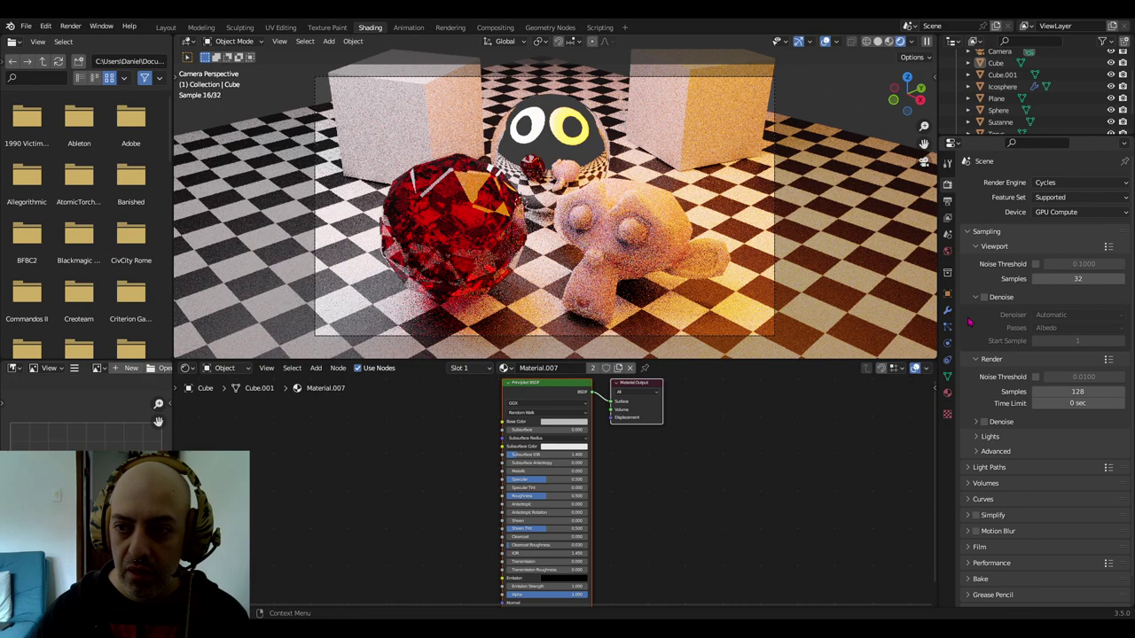
Enable the viewport noise threshold and set the viewport's max samples to 64
left_click(1035, 264)
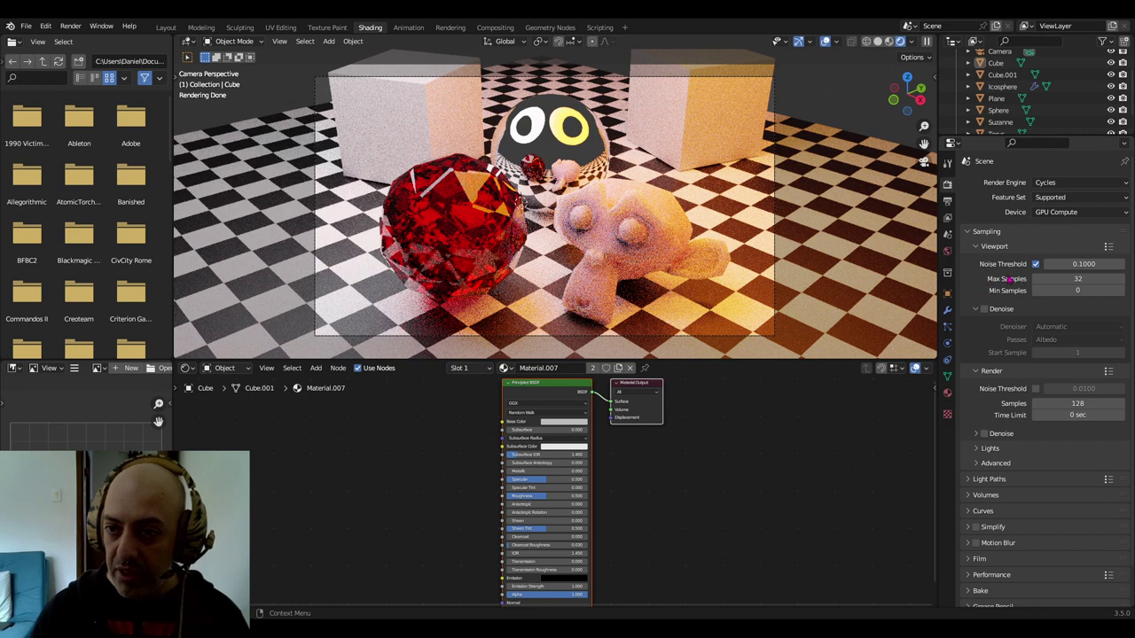
double_click(1064, 279)
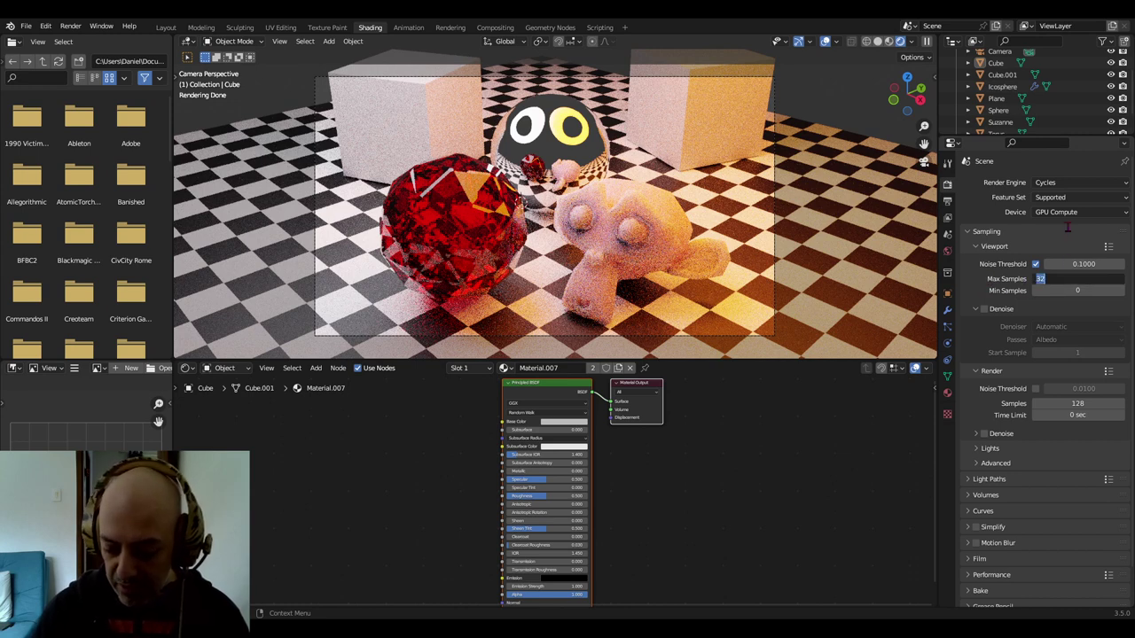
type("64")
key("Return")
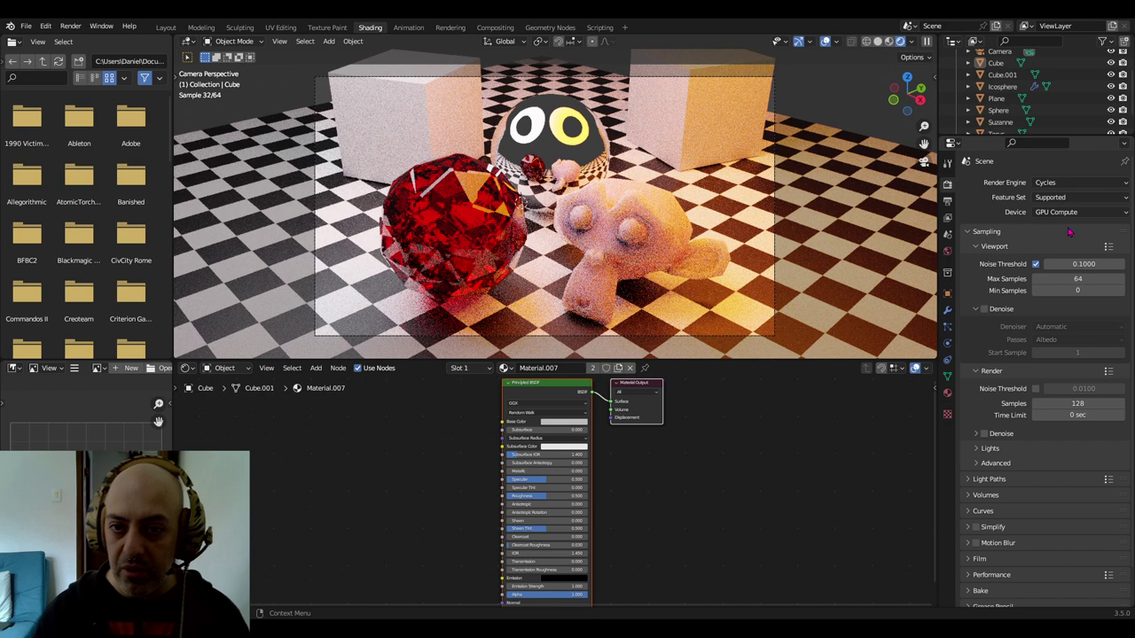
left_click(969, 232)
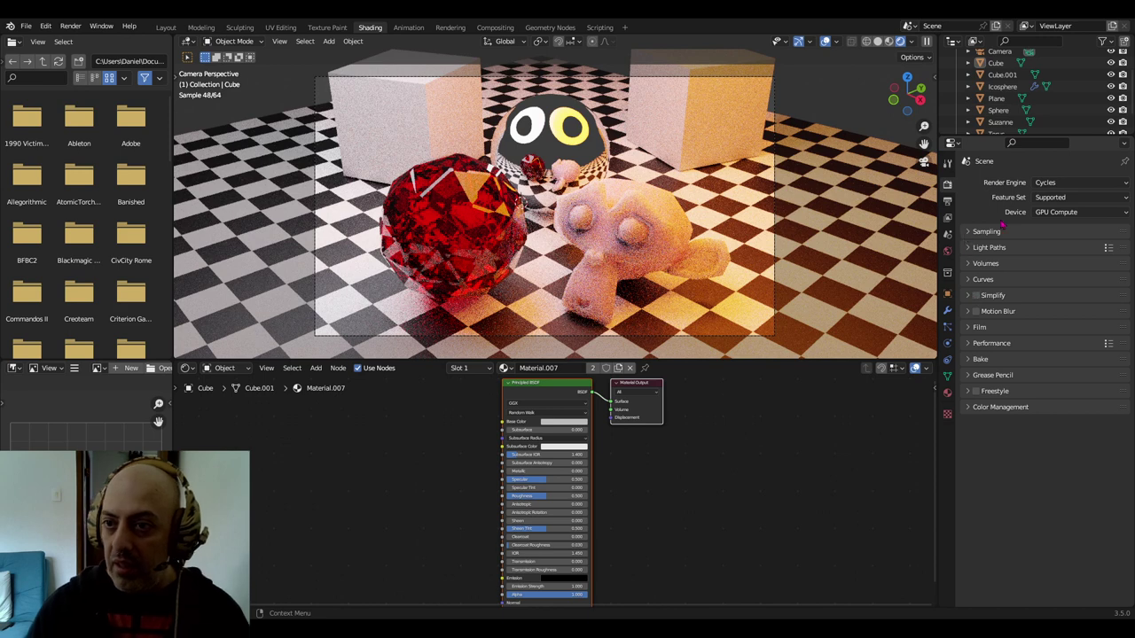
Check the available render engine and feature set options, keeping the feature set on Supported
left_click(1052, 182)
left_click(1051, 182)
left_click(1051, 197)
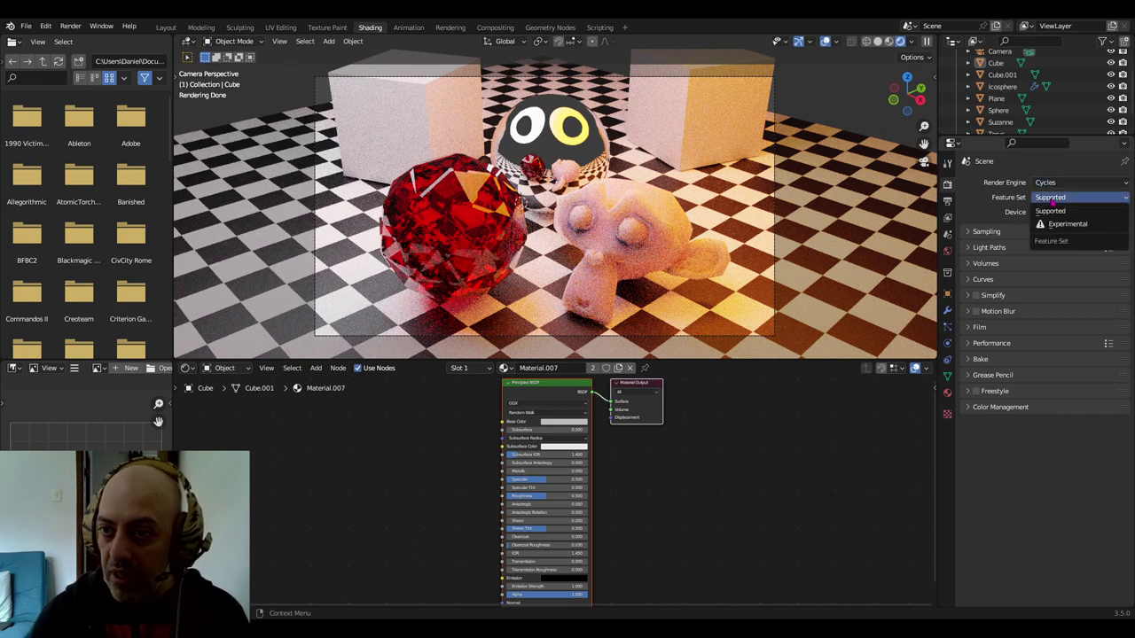
left_click(1046, 203)
left_click(1051, 197)
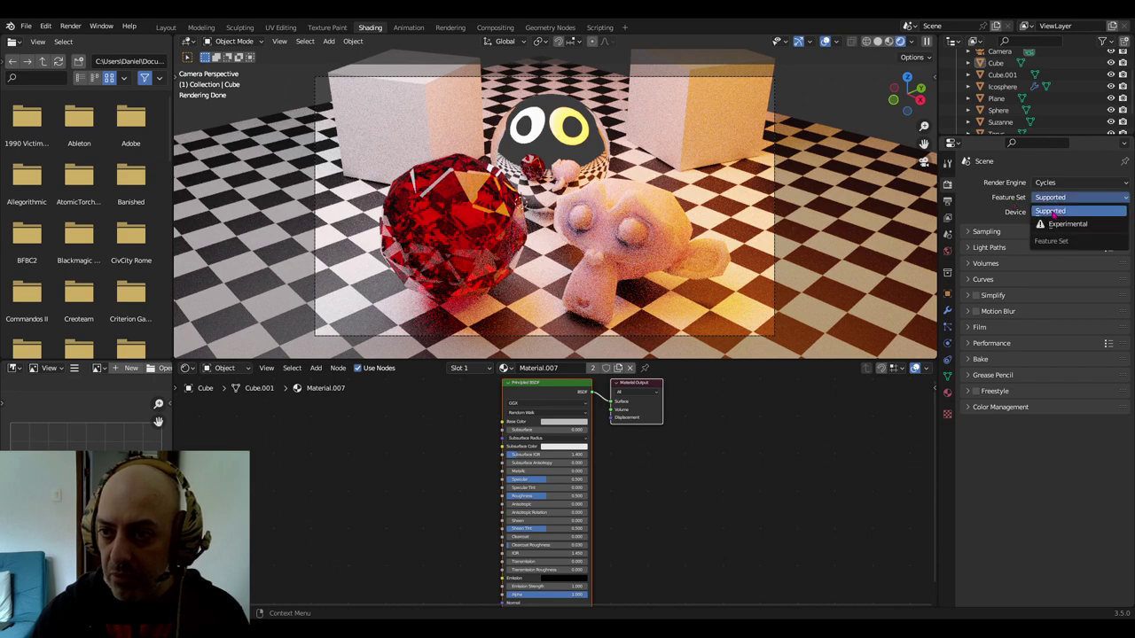
left_click(1051, 213)
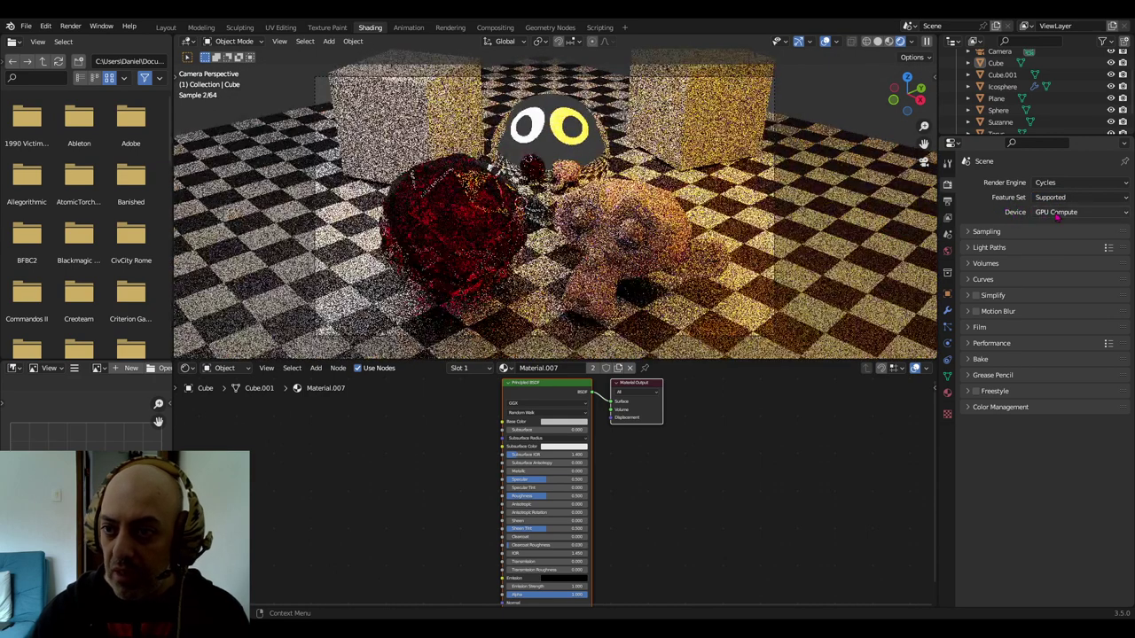
Switch the render device to CPU to compare its speed, and return it to GPU Compute
left_click(1058, 213)
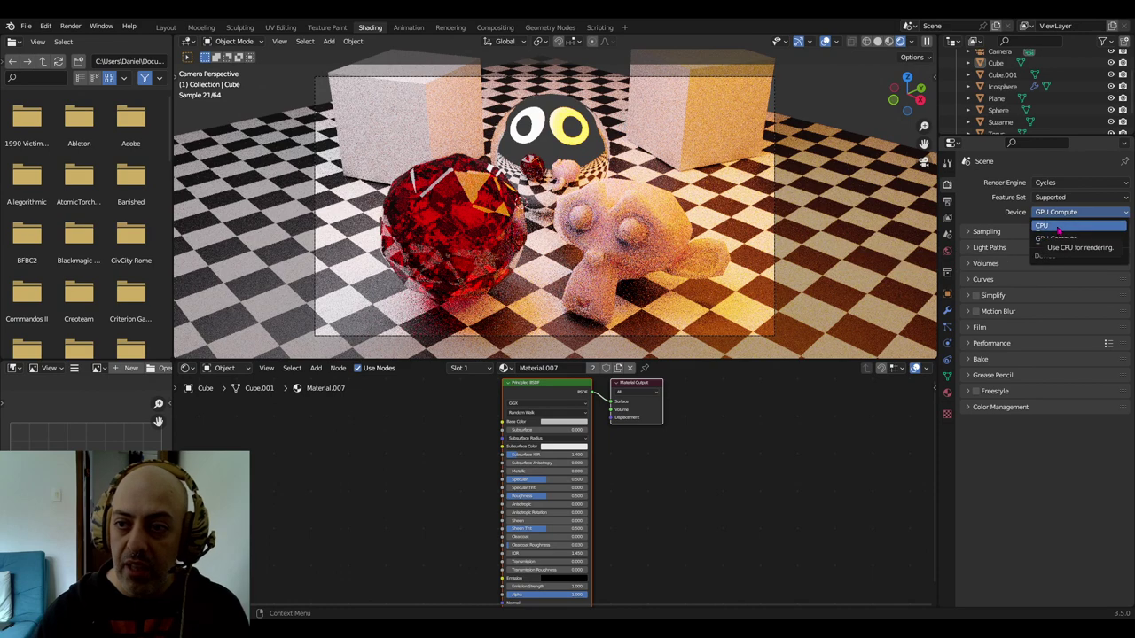
left_click(1058, 227)
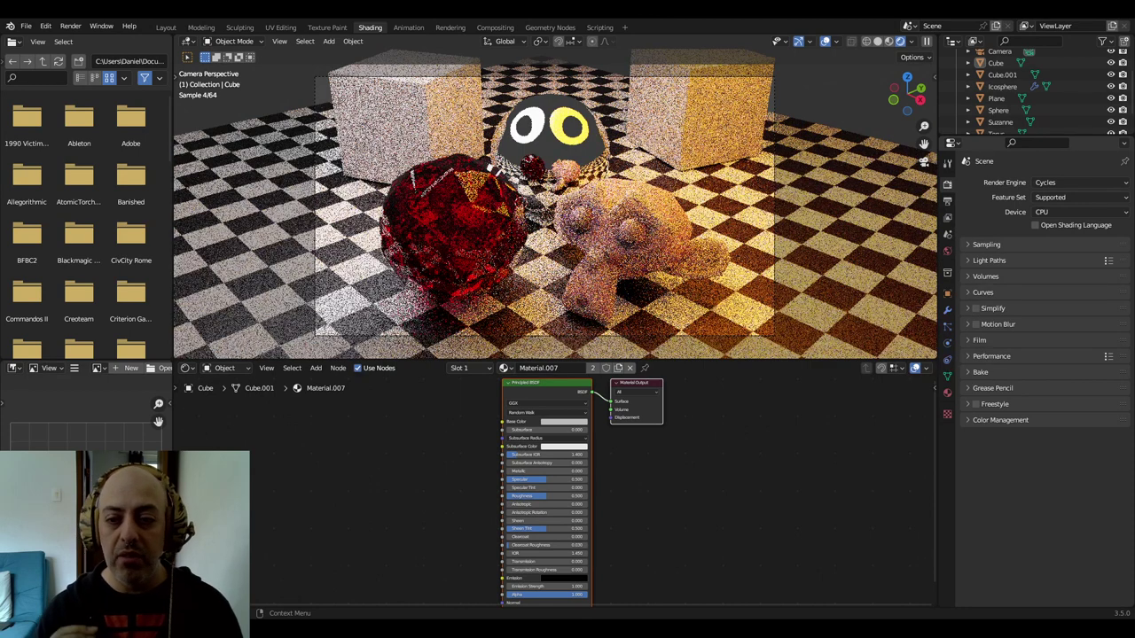
left_click(1070, 218)
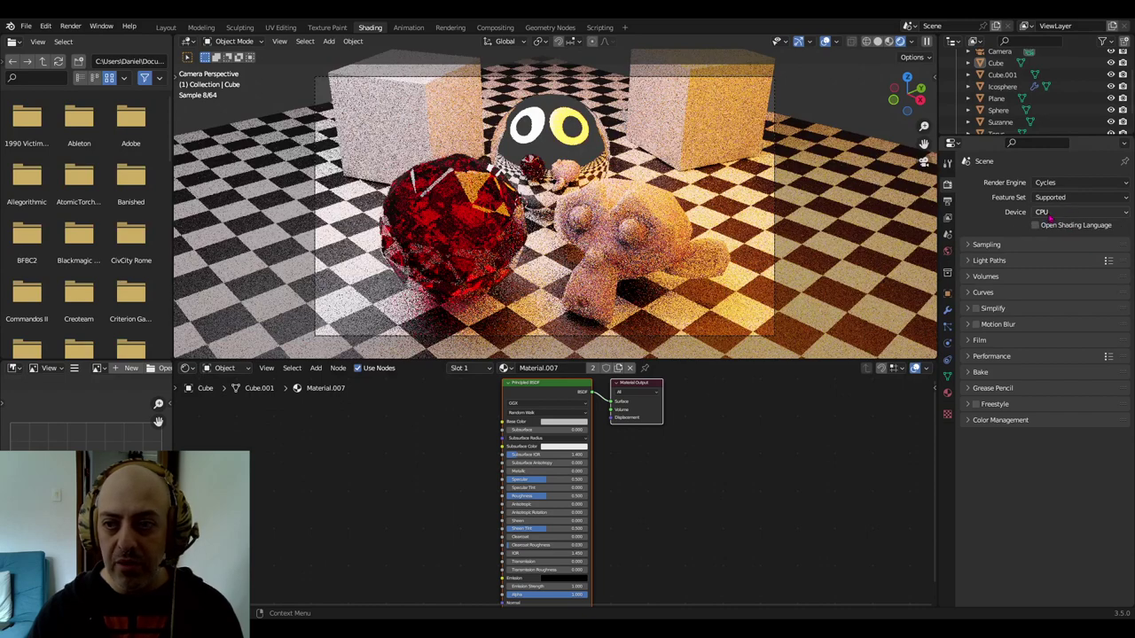
left_click(1058, 237)
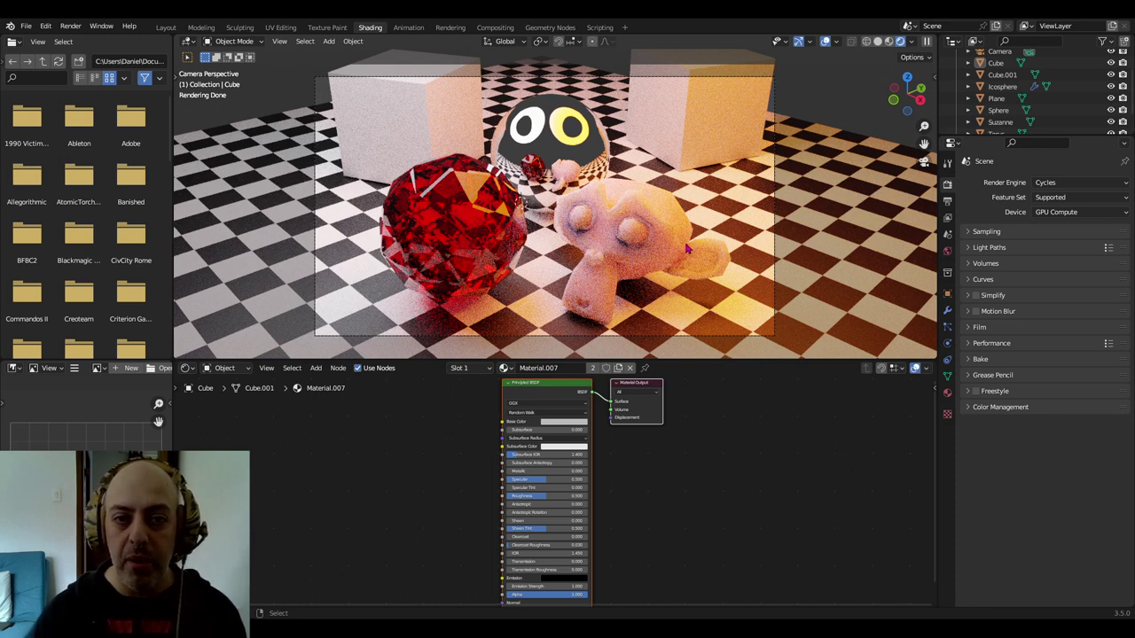
Enable the noise threshold for final renders and set the render max samples to 1024
left_click(971, 235)
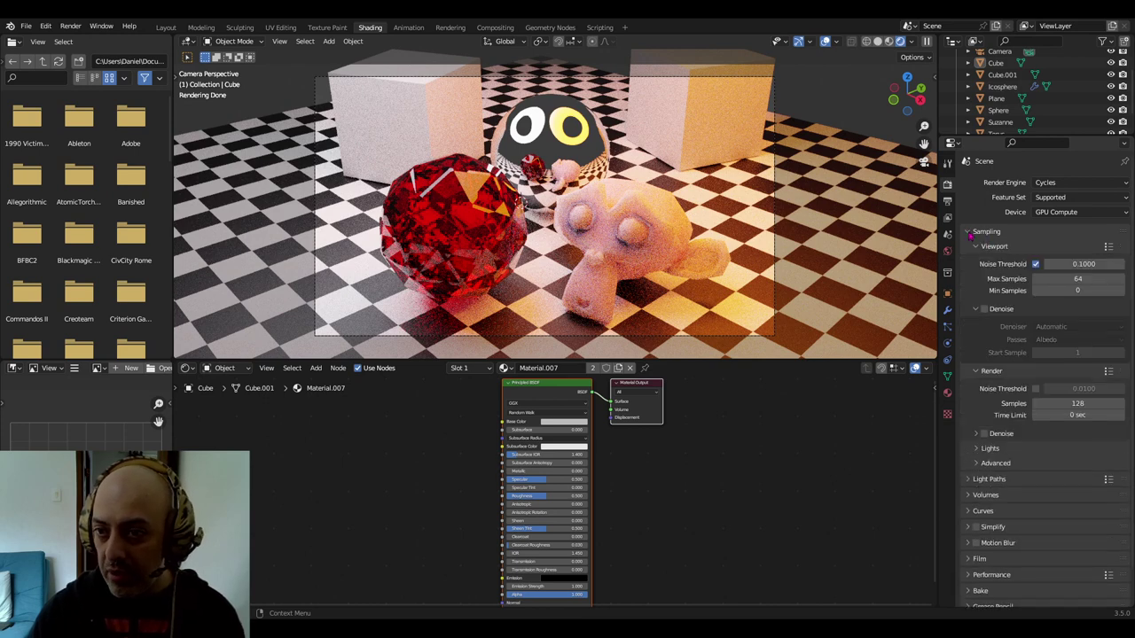
left_click(979, 248)
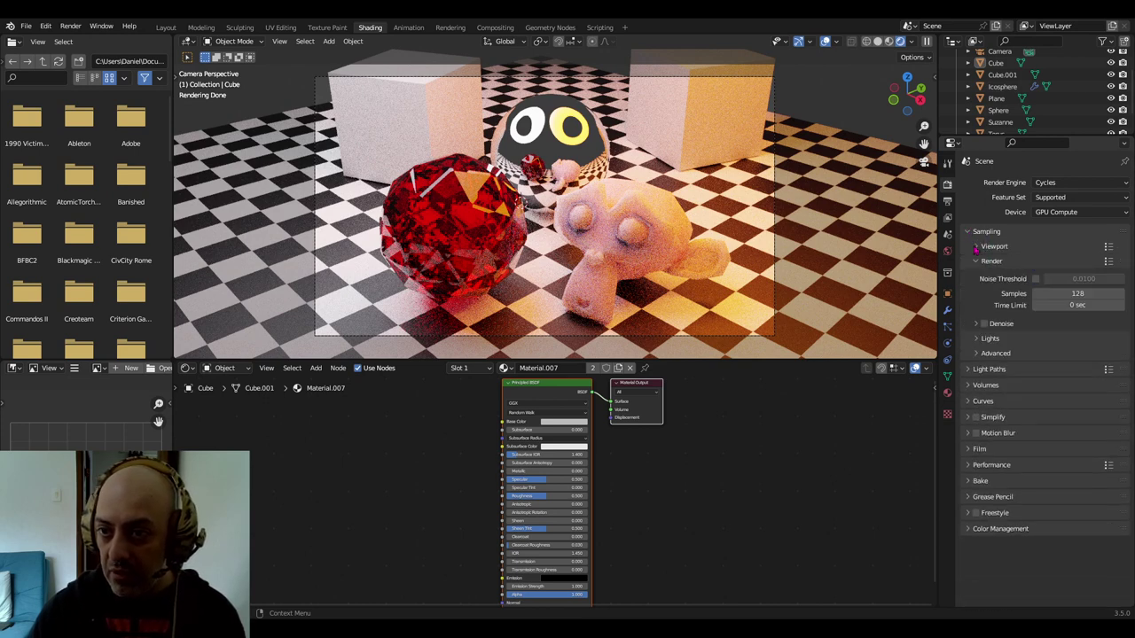
left_click(976, 261)
left_click(977, 248)
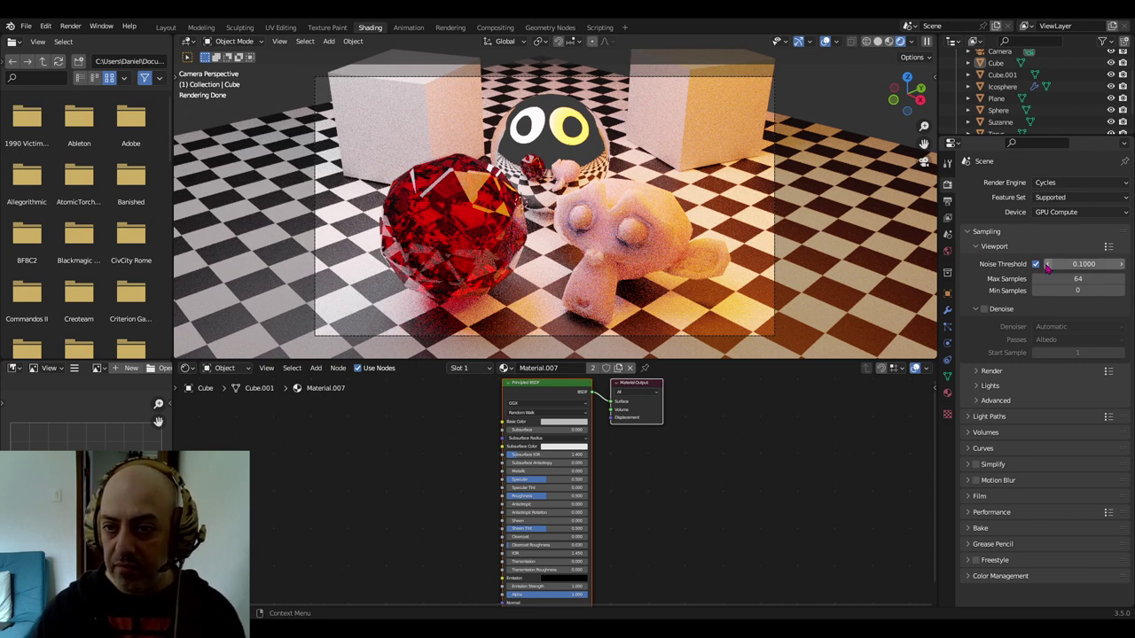
left_click(976, 372)
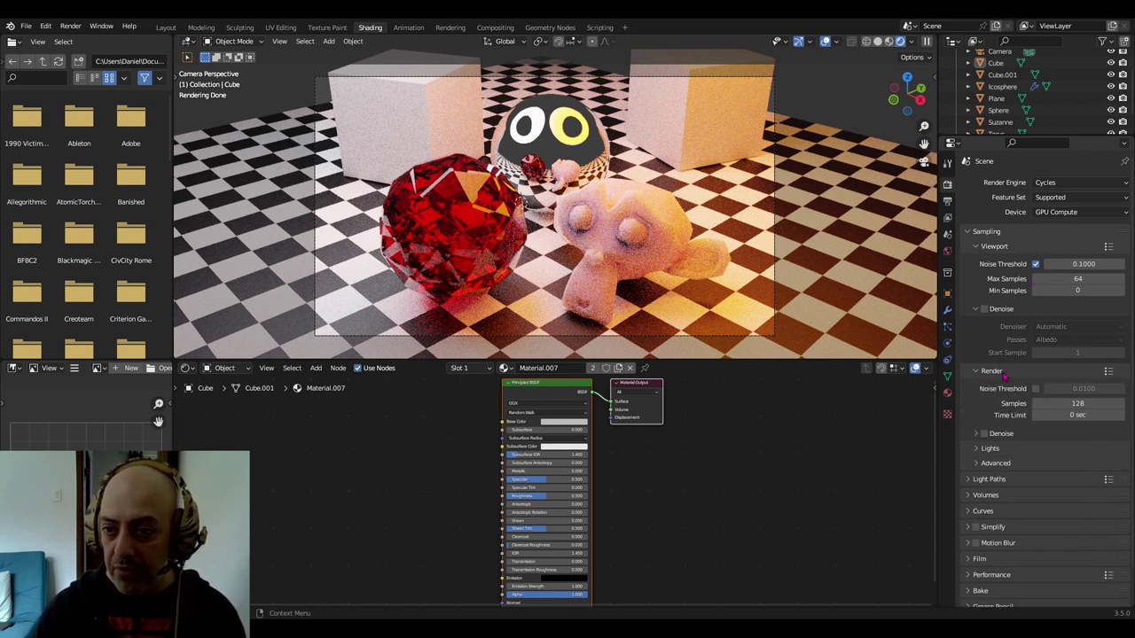
left_click(1034, 390)
double_click(1034, 403)
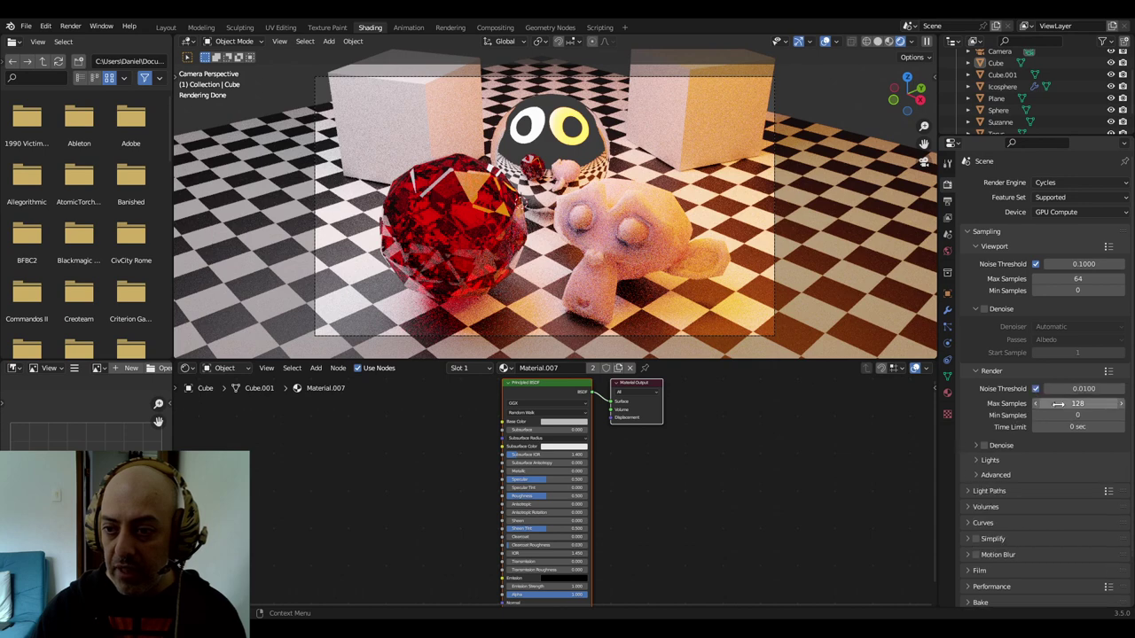
type("1024")
key("Return")
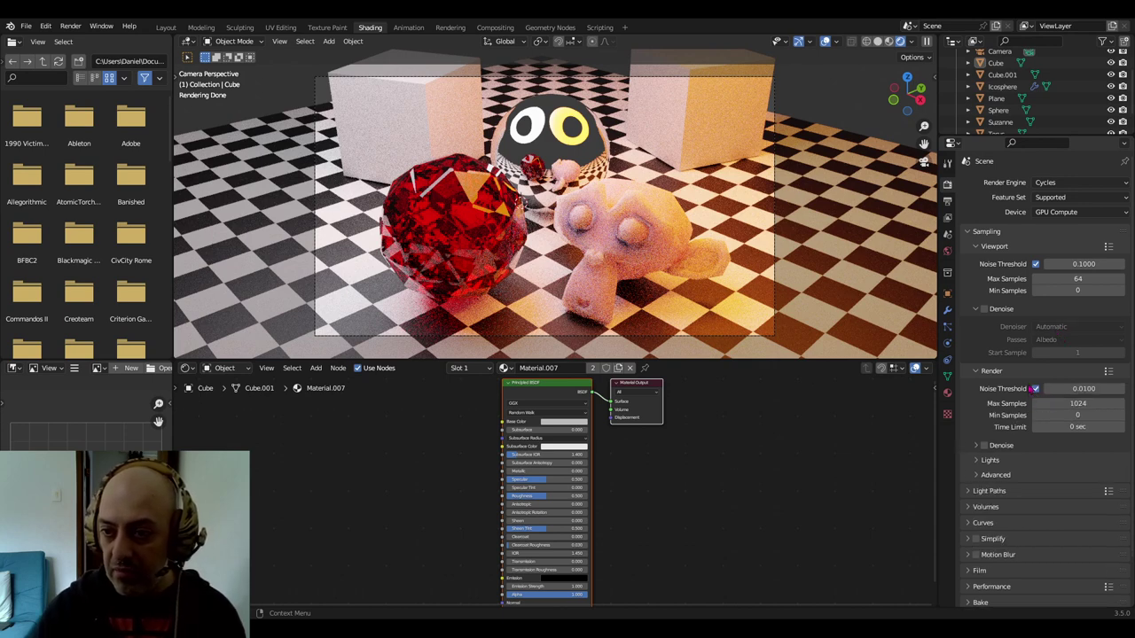
Set the viewport's max samples to 128
double_click(1055, 278)
type("128")
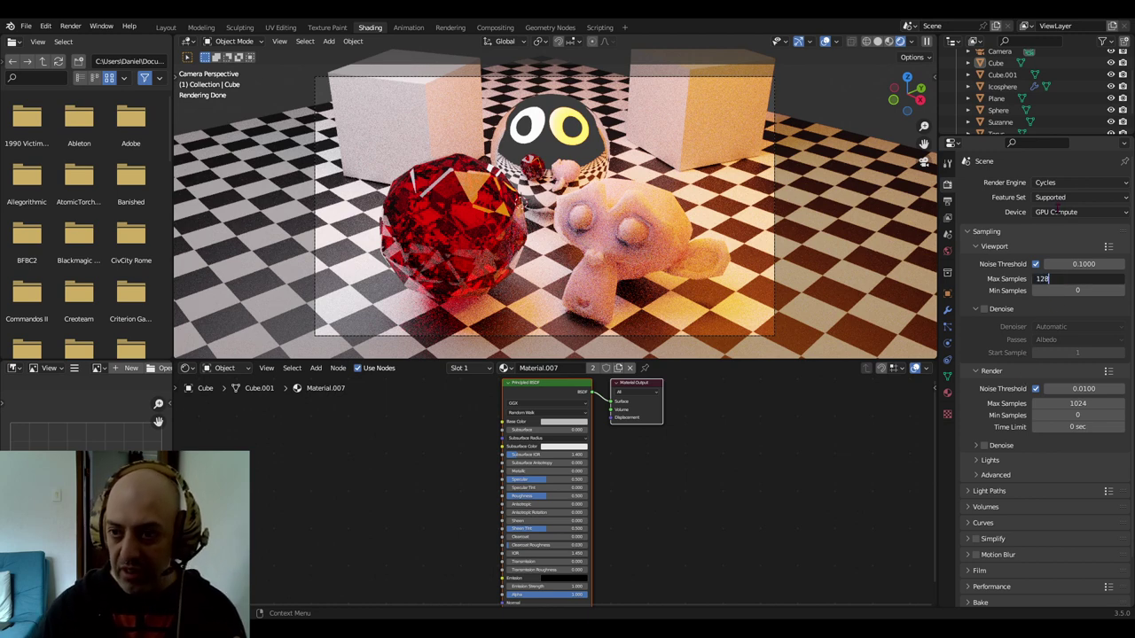
key("Return")
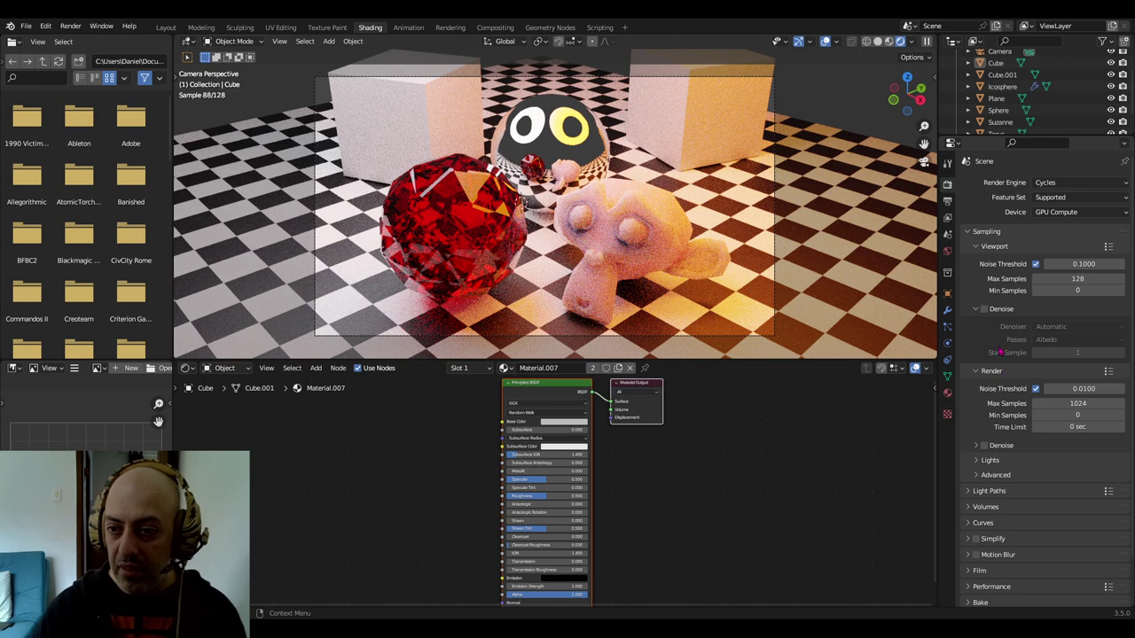
Examine the Lights and Advanced sampling settings, and collapse the sampling settings
scroll(1002, 352, "down", 1)
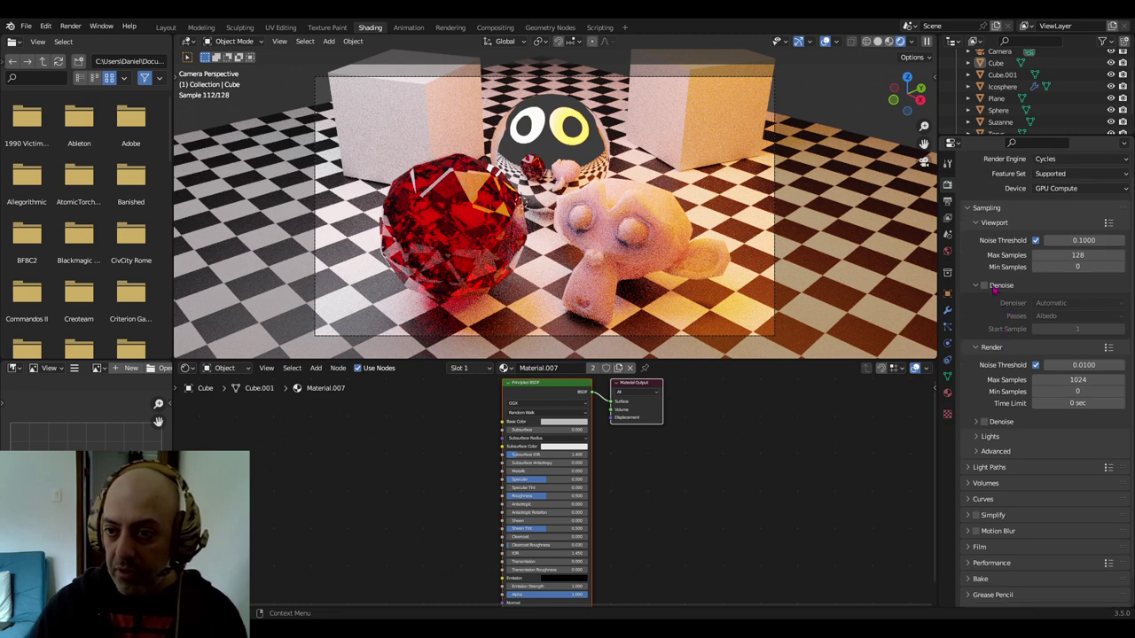
left_click(980, 441)
left_click(980, 441)
left_click(979, 453)
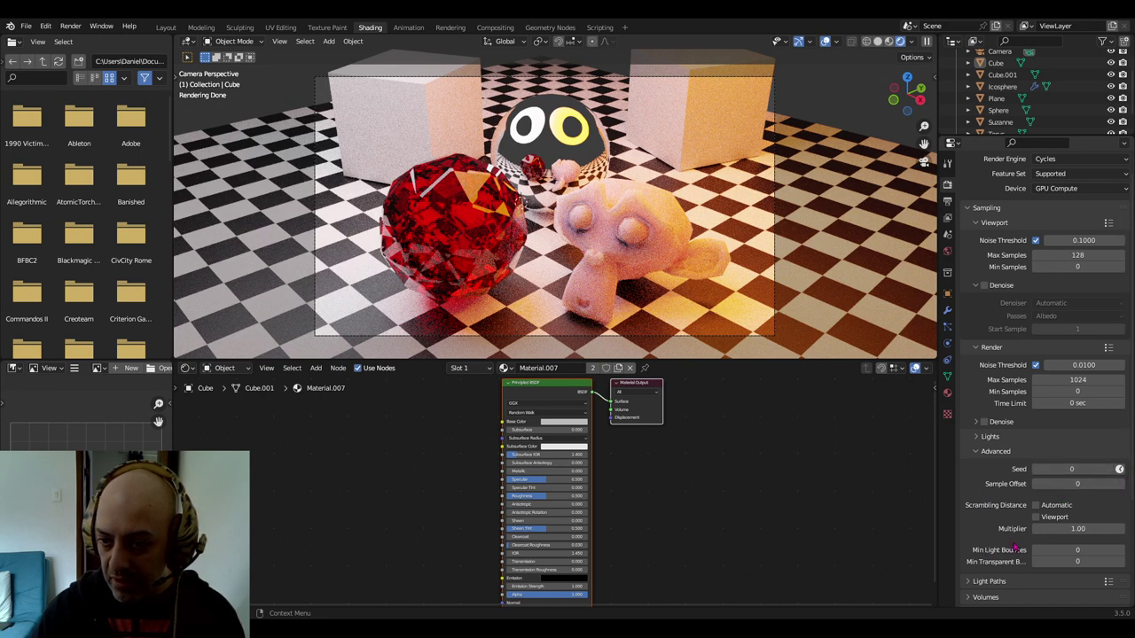
left_click(977, 453)
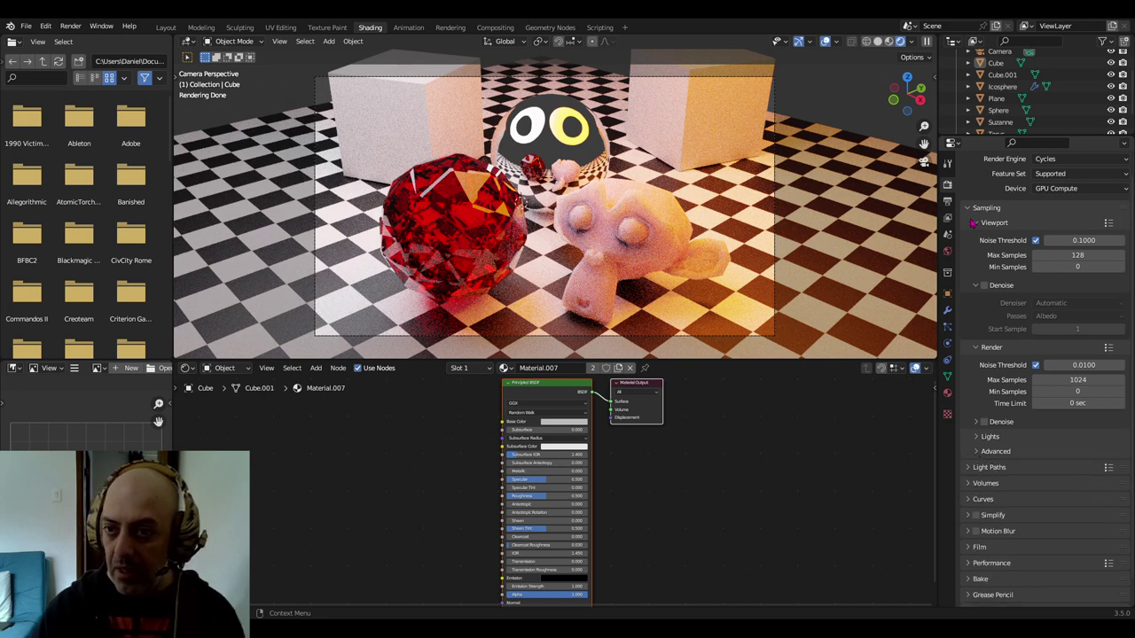
left_click(967, 209)
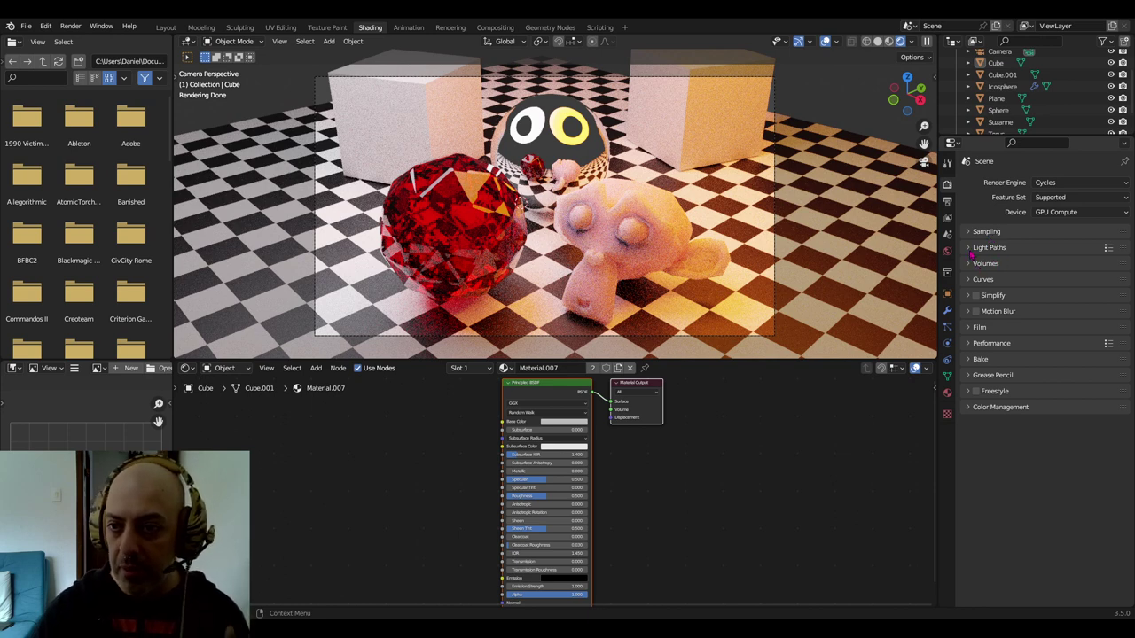
Set the total max bounces of the light paths to 1, and raise it to 2 to compare the preview
left_click(971, 251)
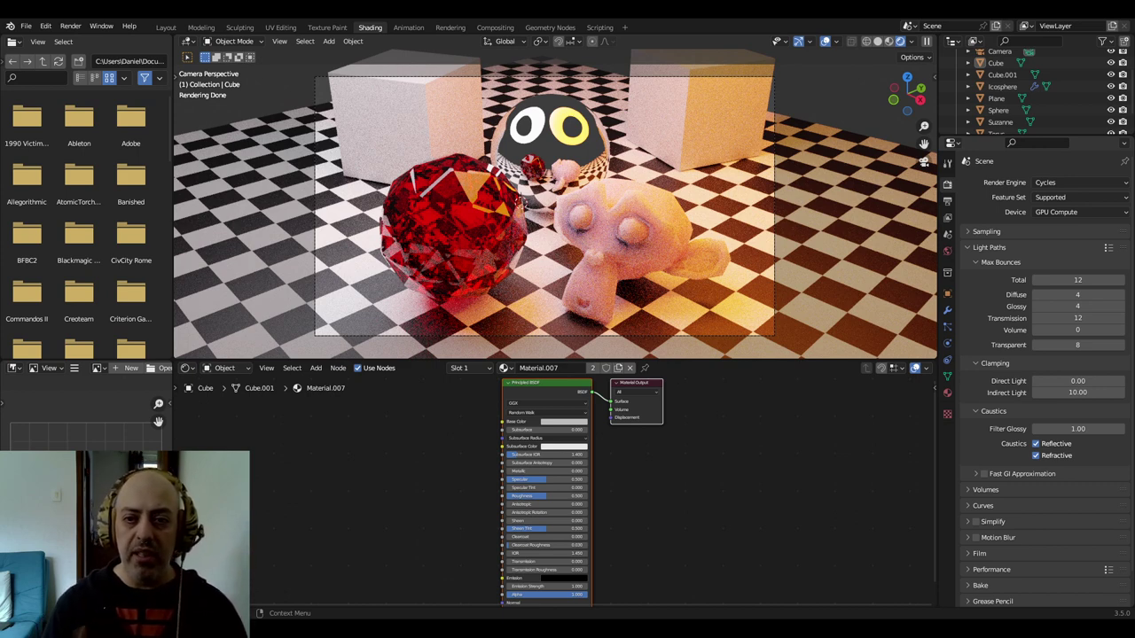
left_click(1078, 279)
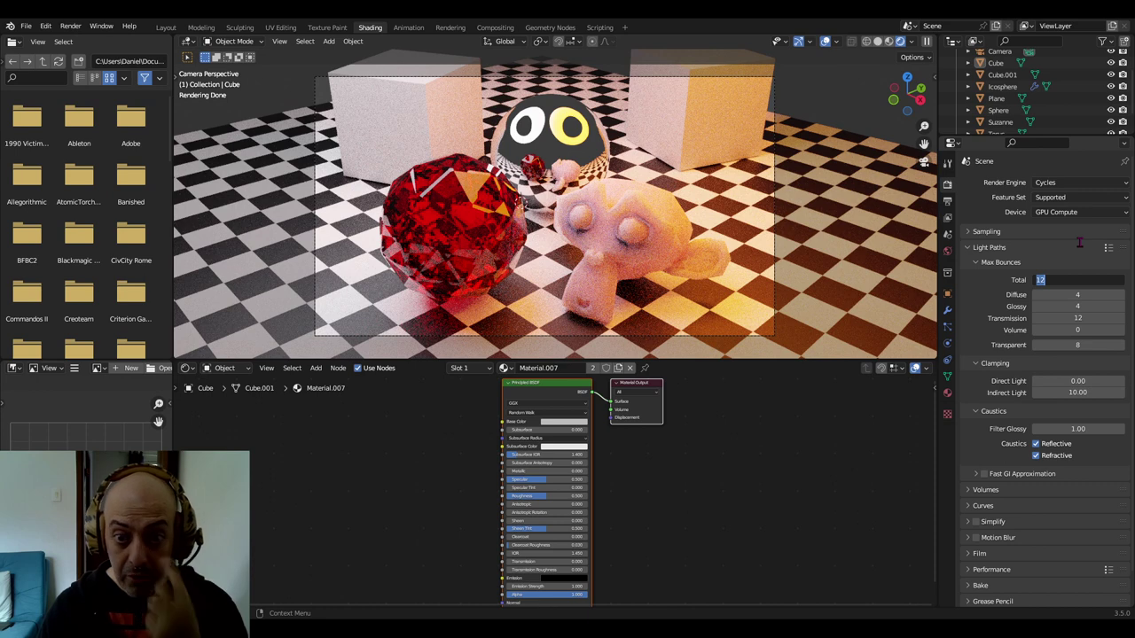
left_click(997, 298)
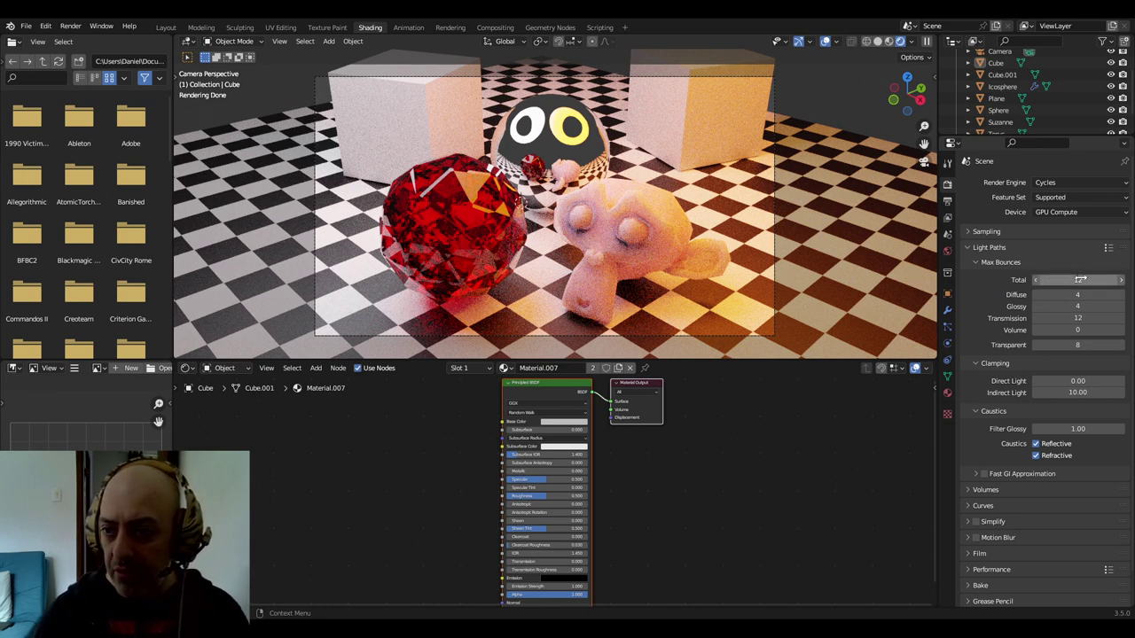
left_click(1076, 279)
type("1")
key("Return")
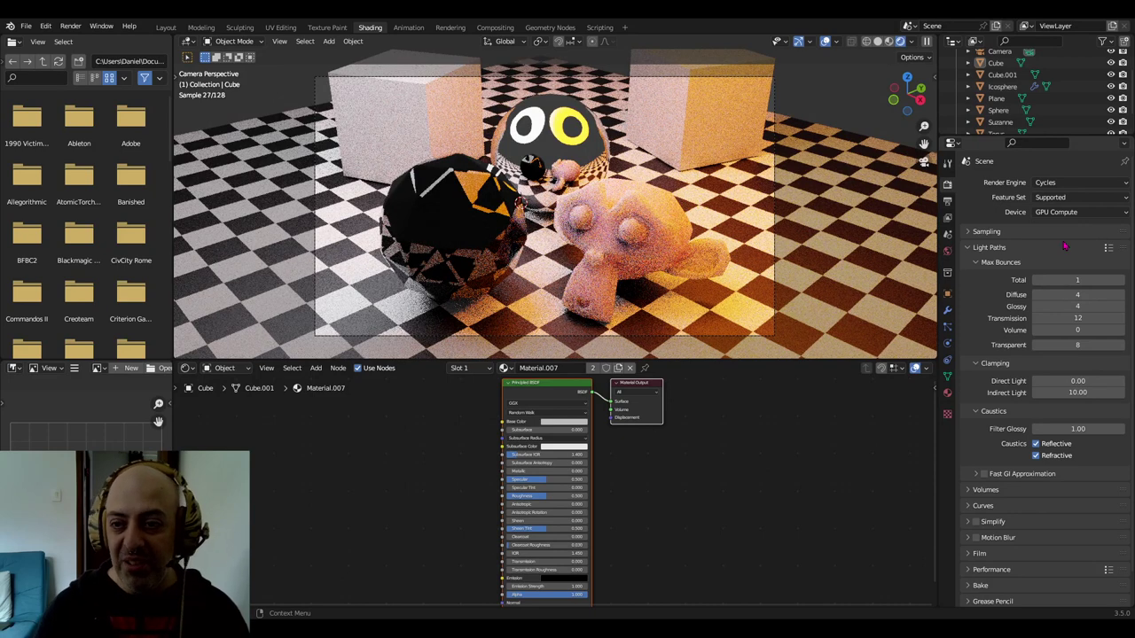
left_click(1122, 282)
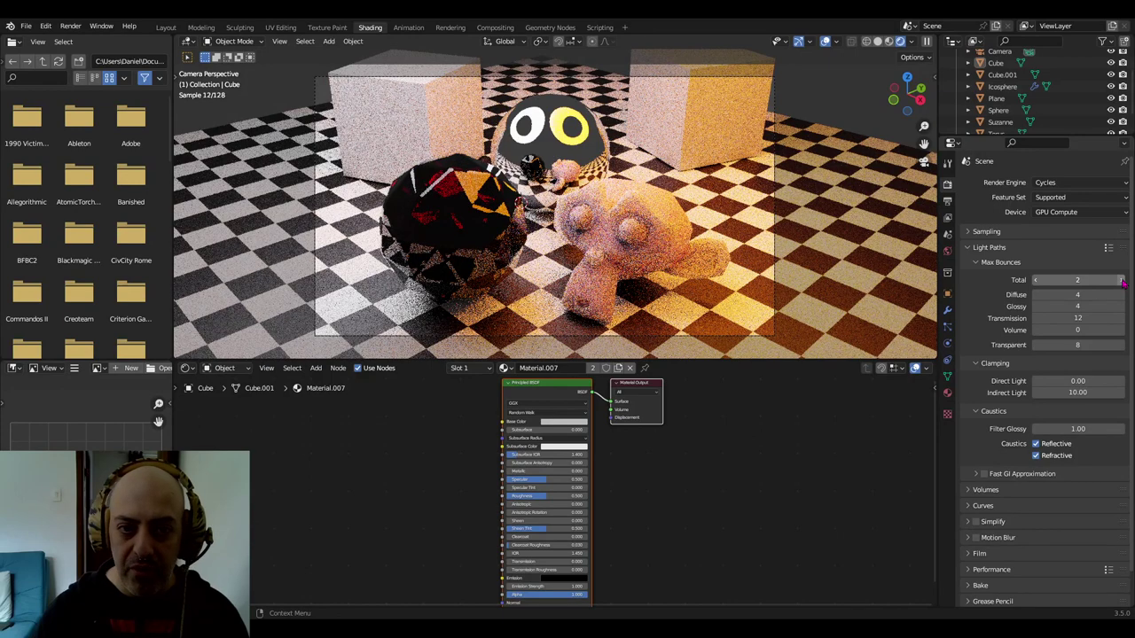
Raise the total max bounces of the light paths to 4 for comparison, and set them to 16
left_click(1122, 282)
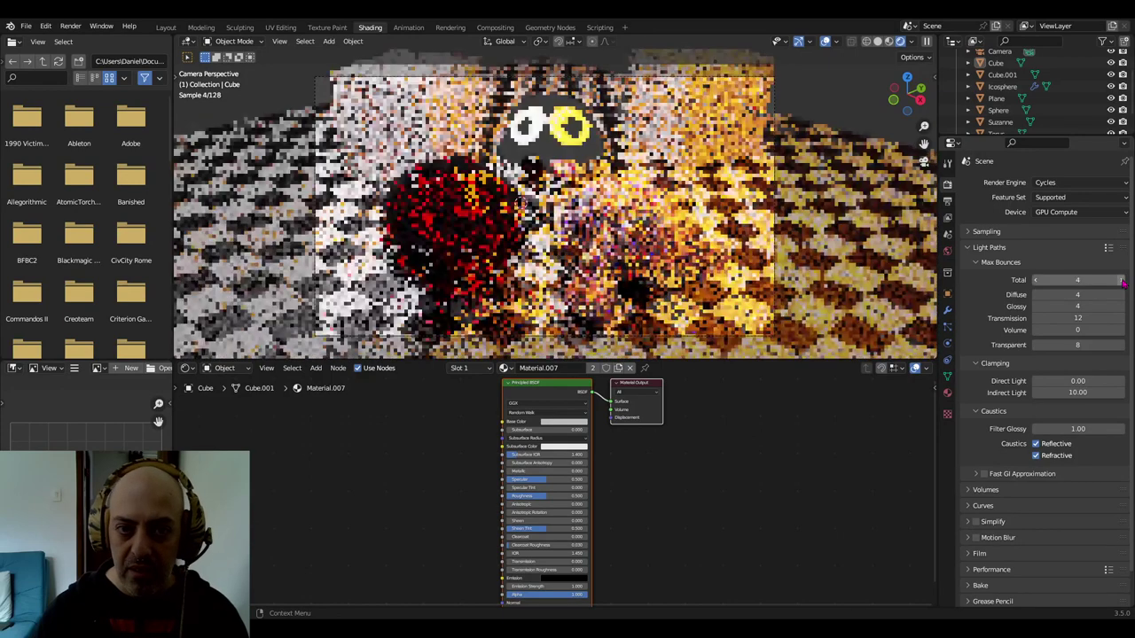
left_click(1122, 282)
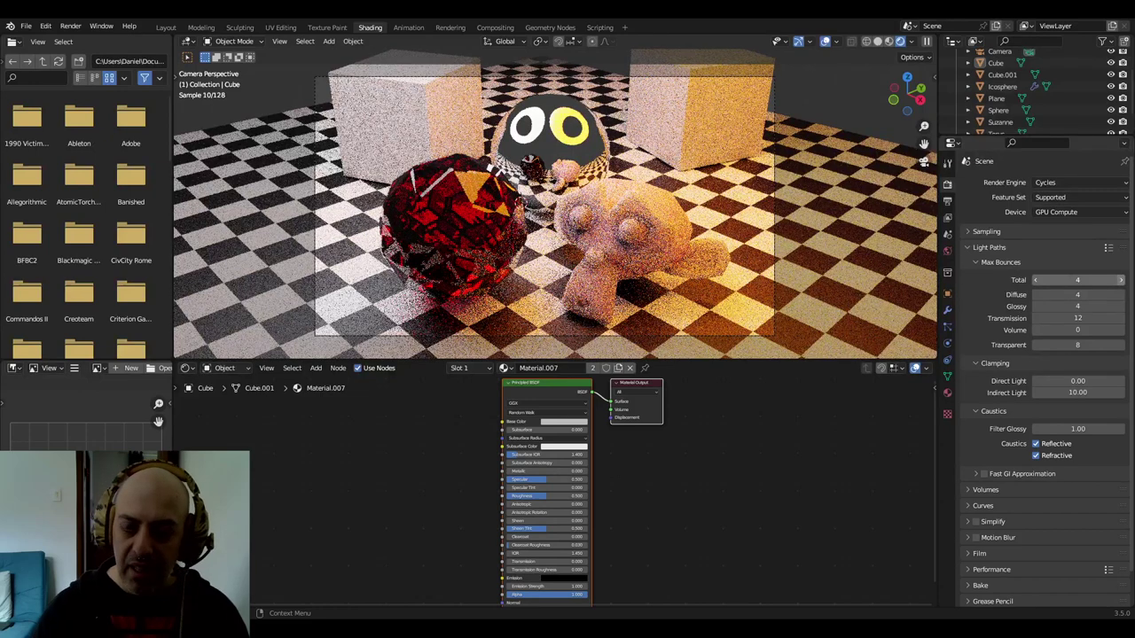
left_click(1077, 281)
type("16")
key("Return")
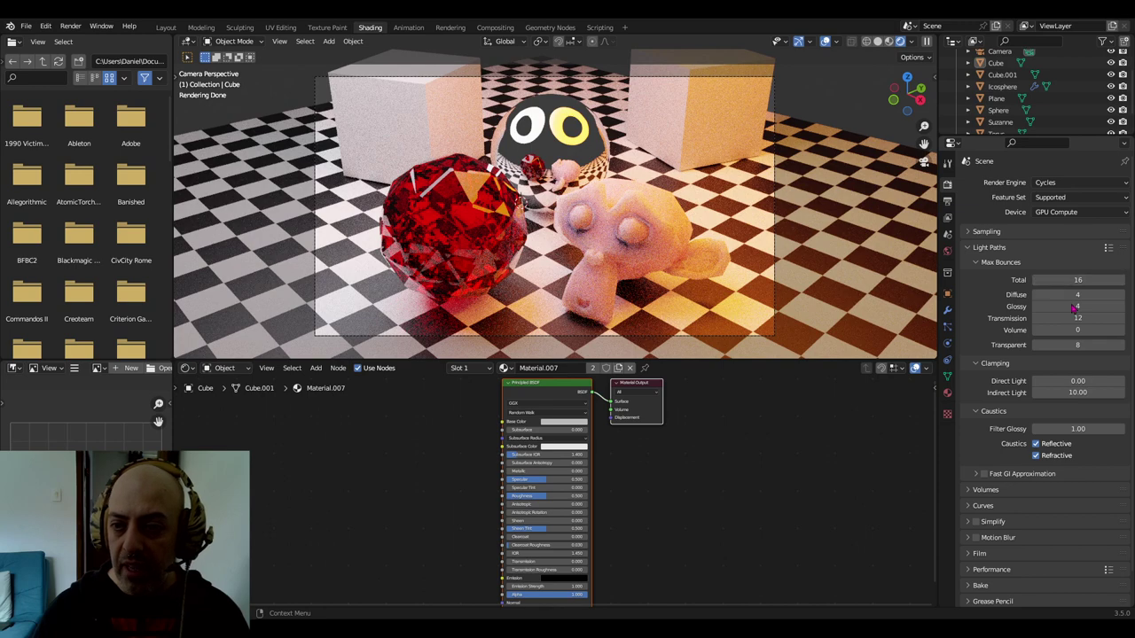
Set the transmission bounces to 16, and lower them to 0 to compare the glass in the preview
left_click(1075, 318)
type("16")
key("Return")
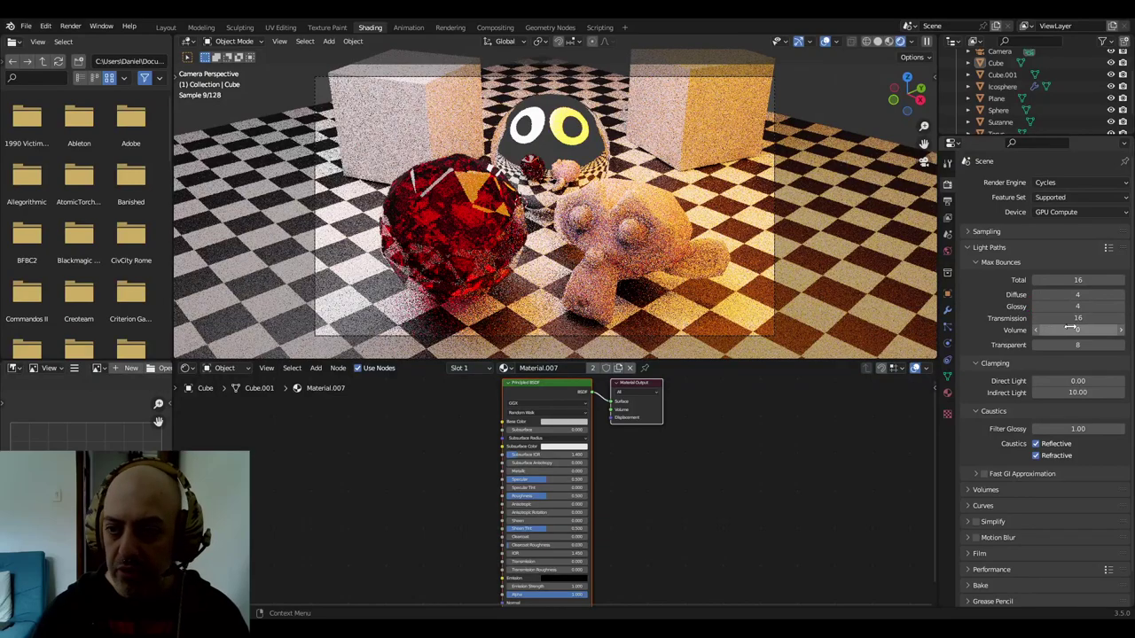
left_click_drag(1075, 318, 998, 324)
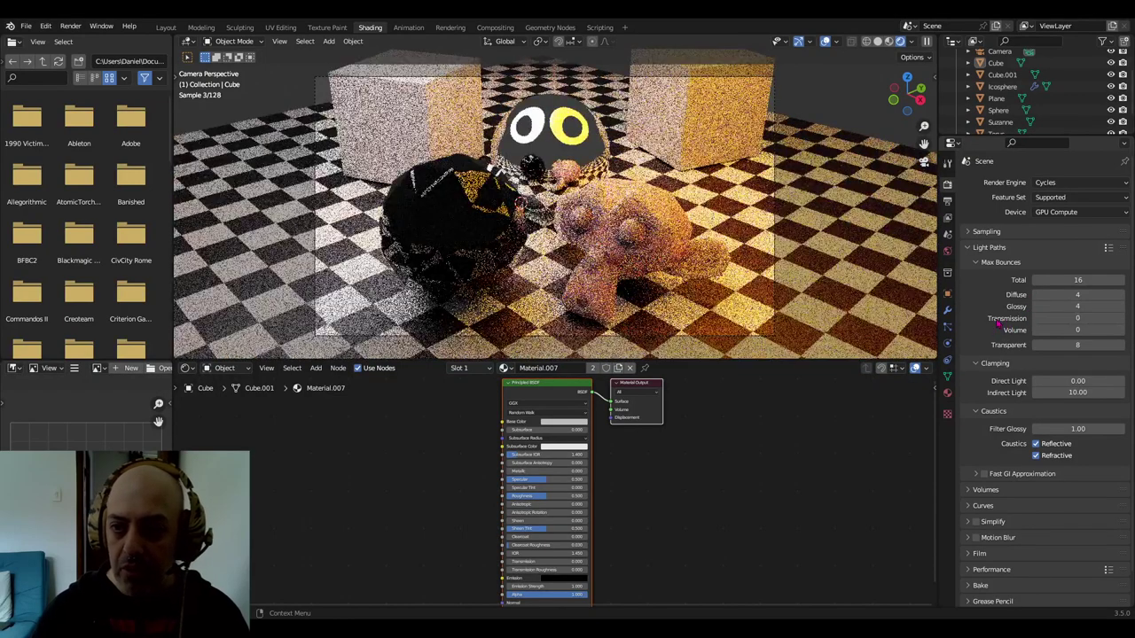
Set the diffuse bounces of the light paths to 8
left_click(1080, 295)
type("8")
key("Return")
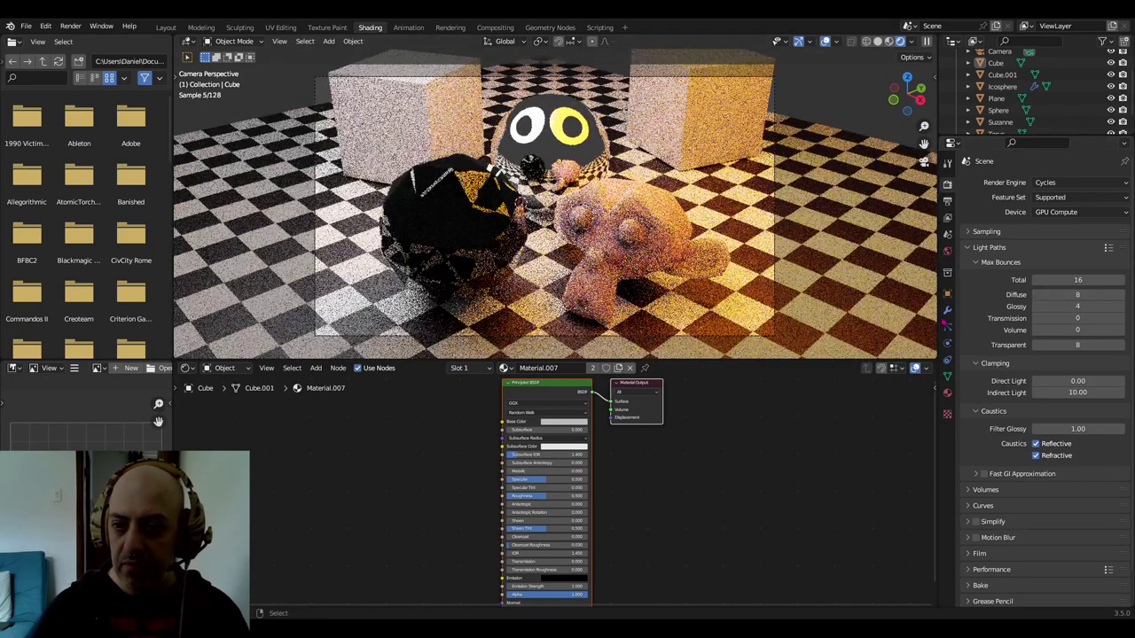
Set the transmission bounces to 8, and raise them to 16
left_click(1075, 317)
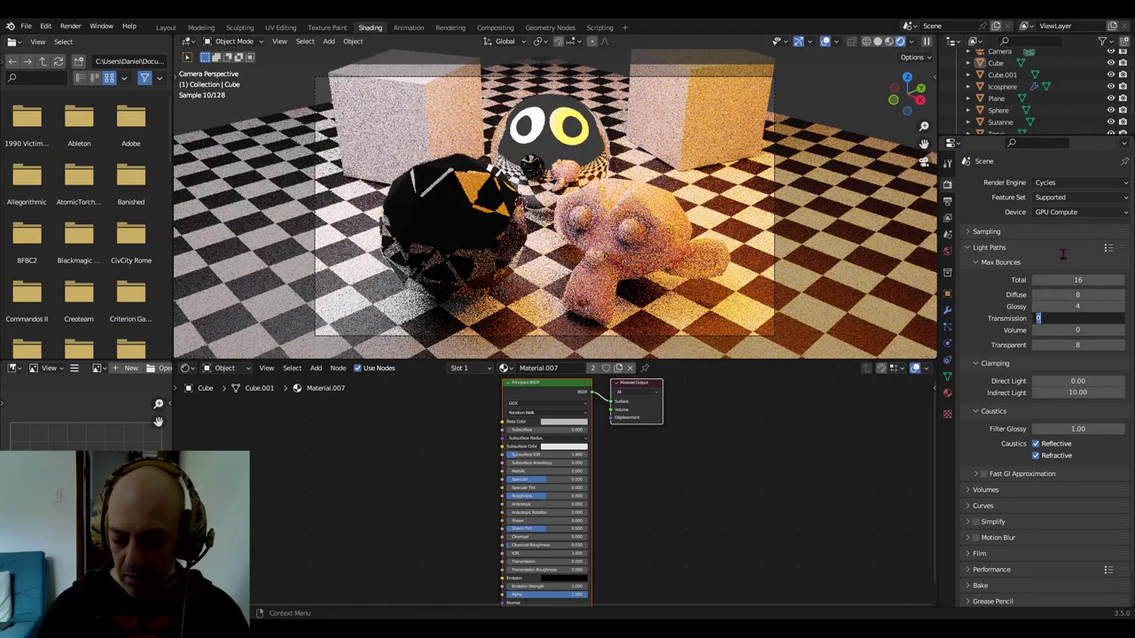
type("8")
key("Return")
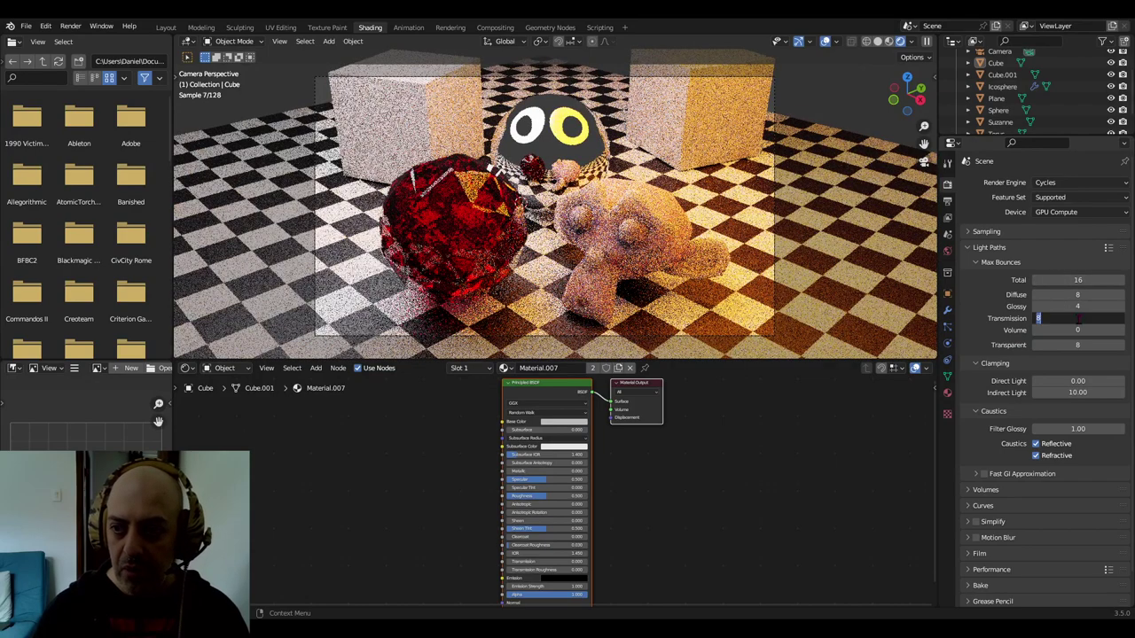
left_click_drag(1070, 318, 1100, 318)
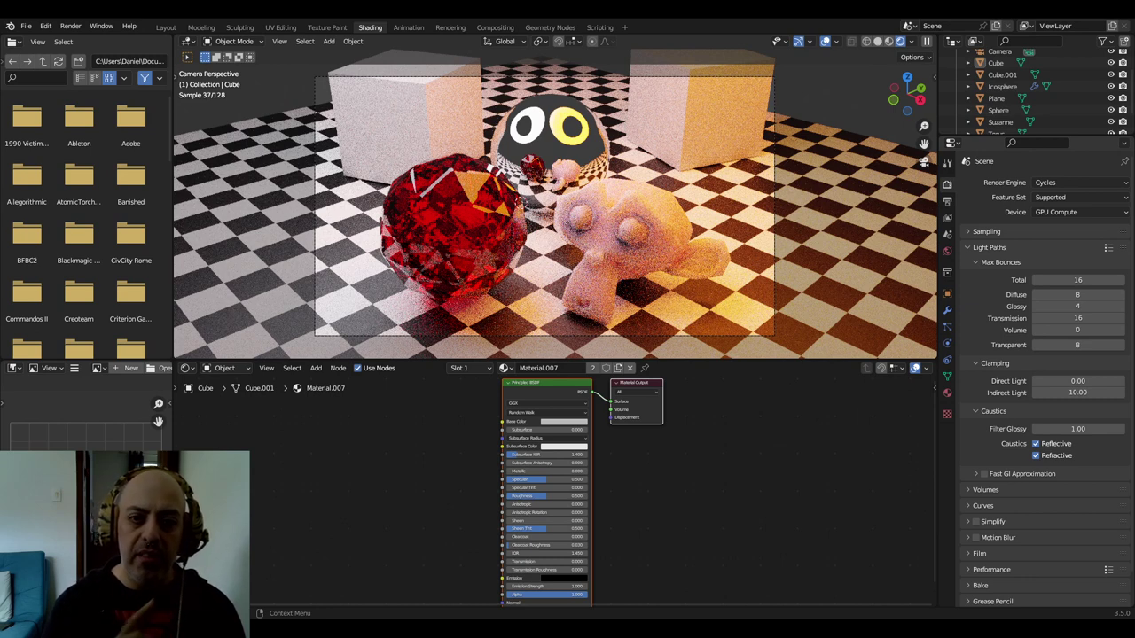
Set the glossy bounces to 8 and the transparent bounces to 12
double_click(1073, 306)
type("8")
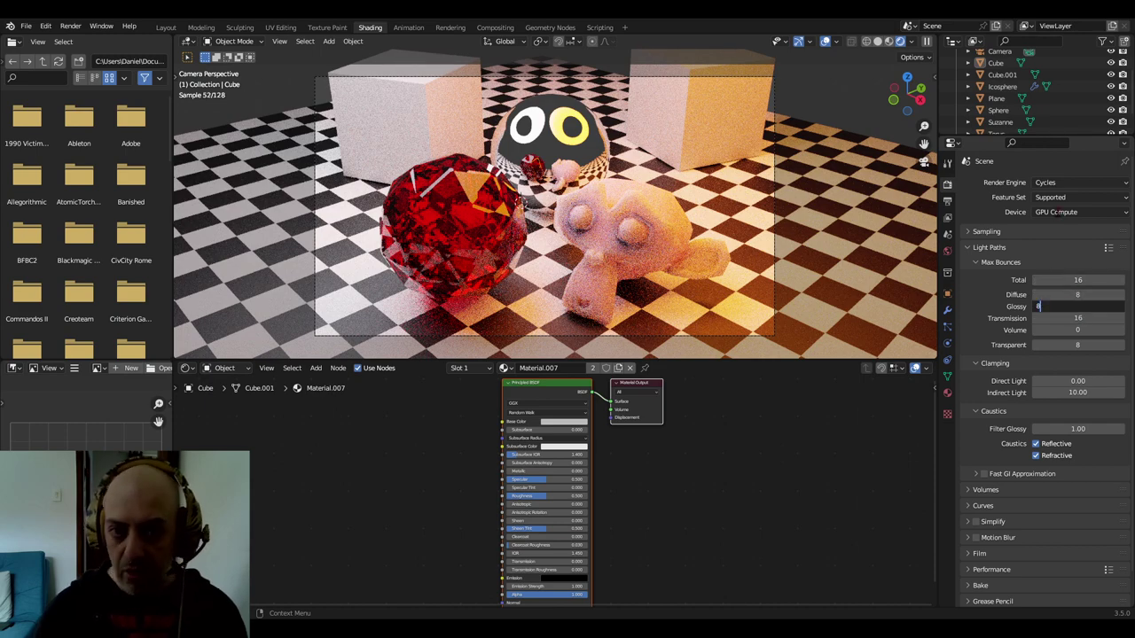
key("Return")
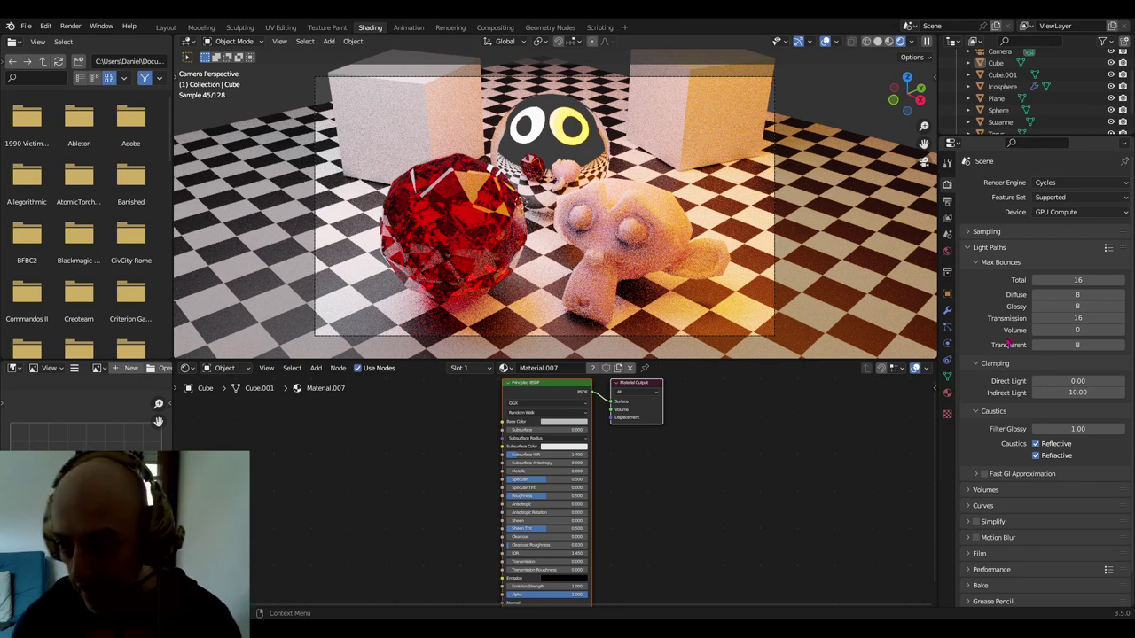
left_click_drag(1071, 345, 1091, 345)
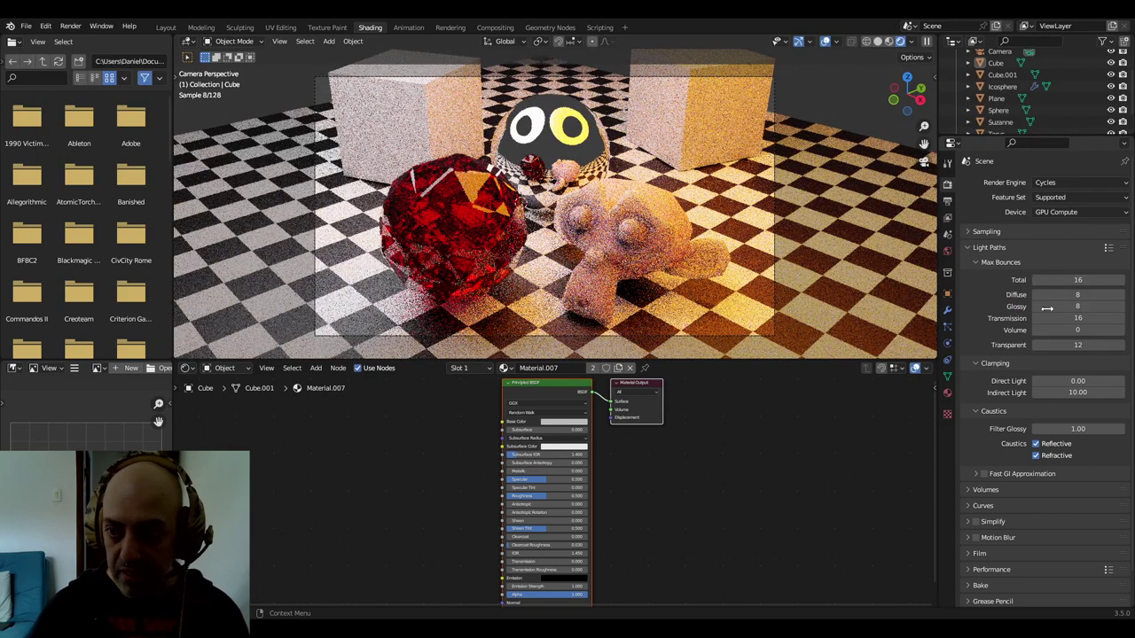
Try a direct light clamping value of 4, and set it back to 0
left_click(1075, 381)
type("4")
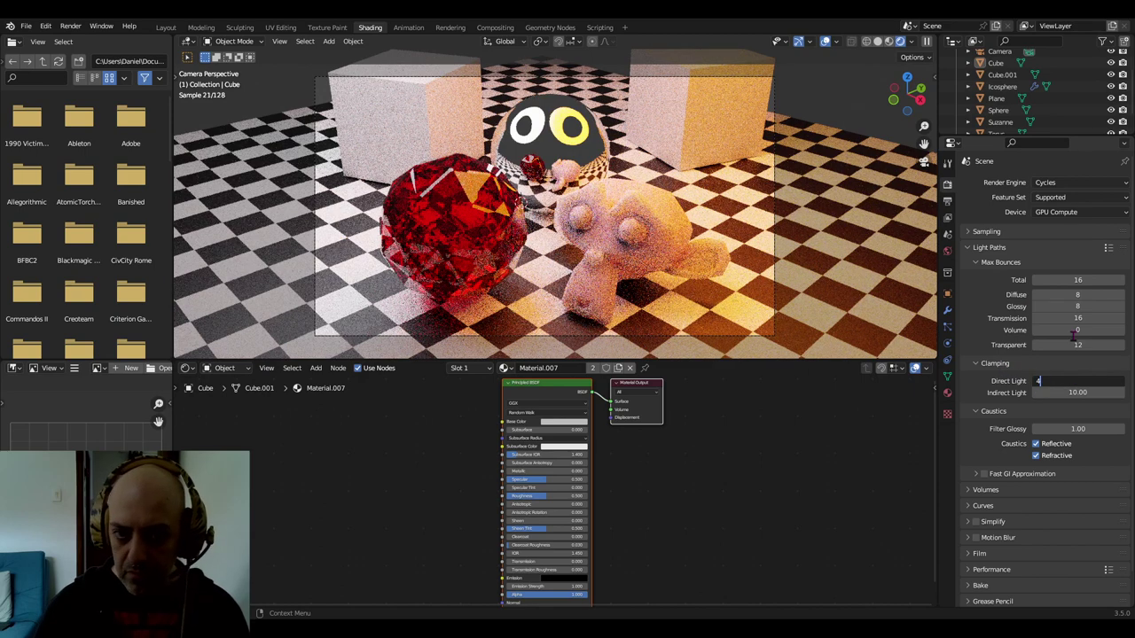
key("Return")
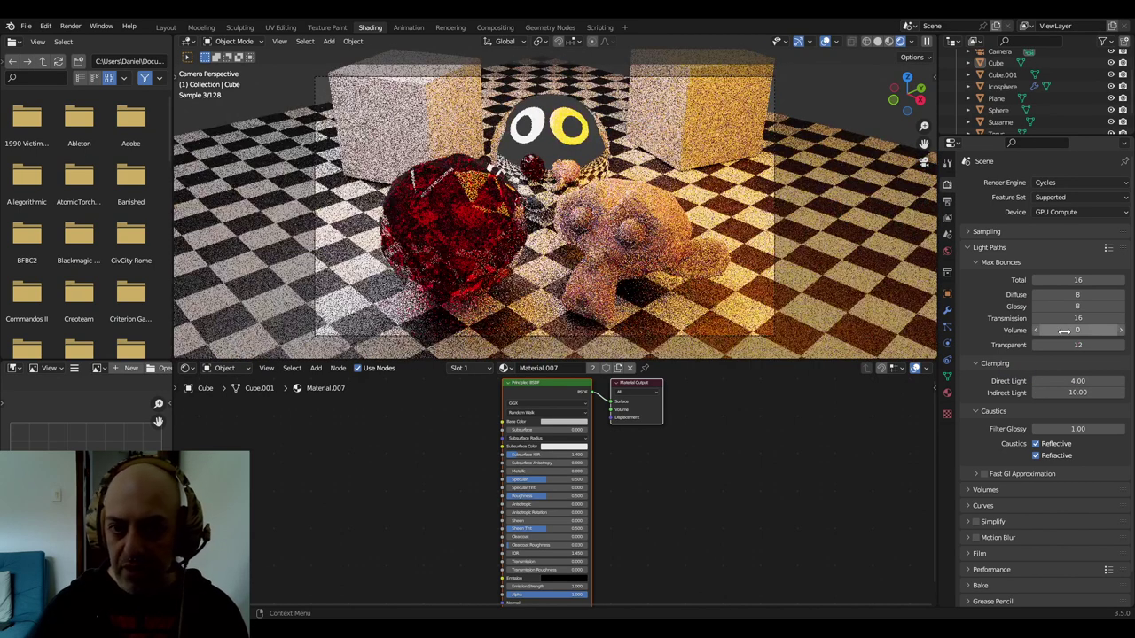
left_click(1066, 381)
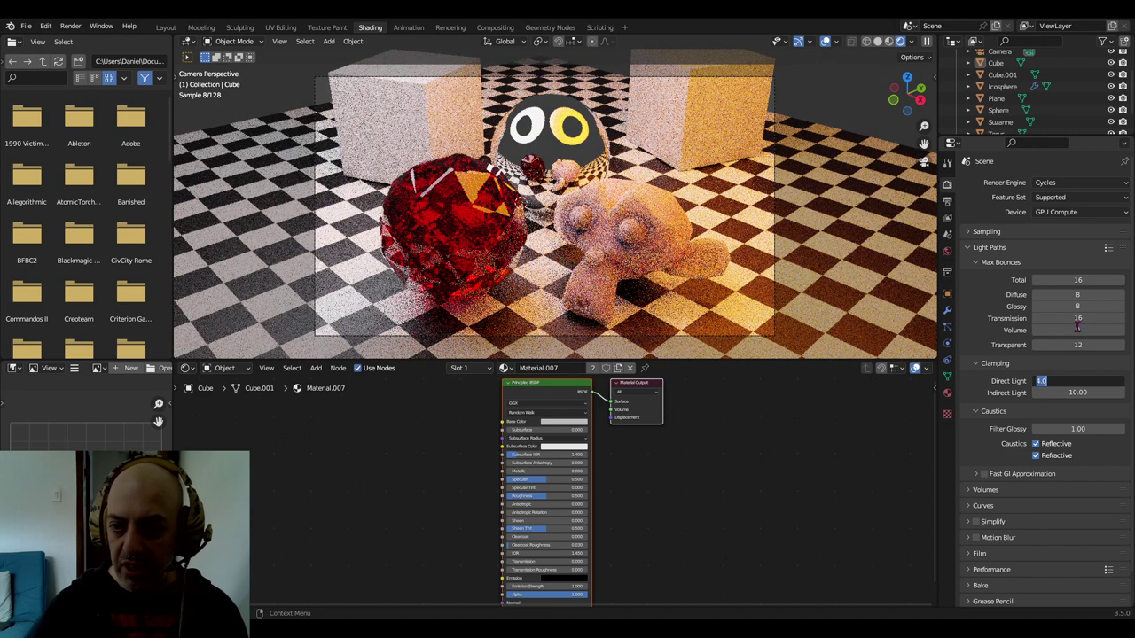
type("0")
key("Return")
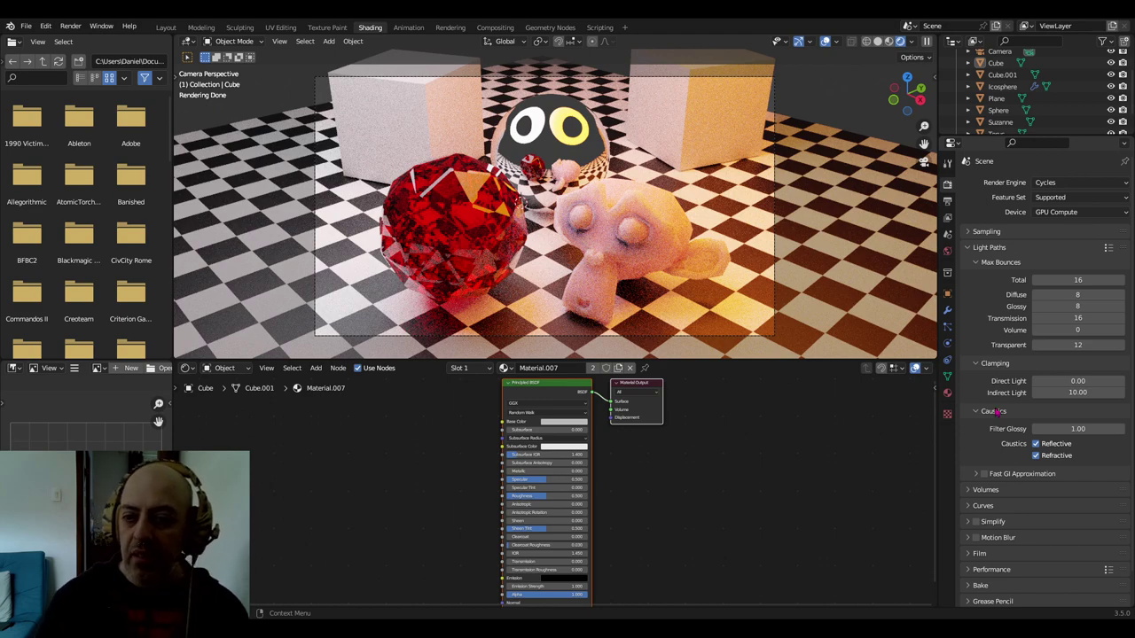
Disable the reflective and refractive caustics to compare the preview, and enable both again
left_click(1035, 445)
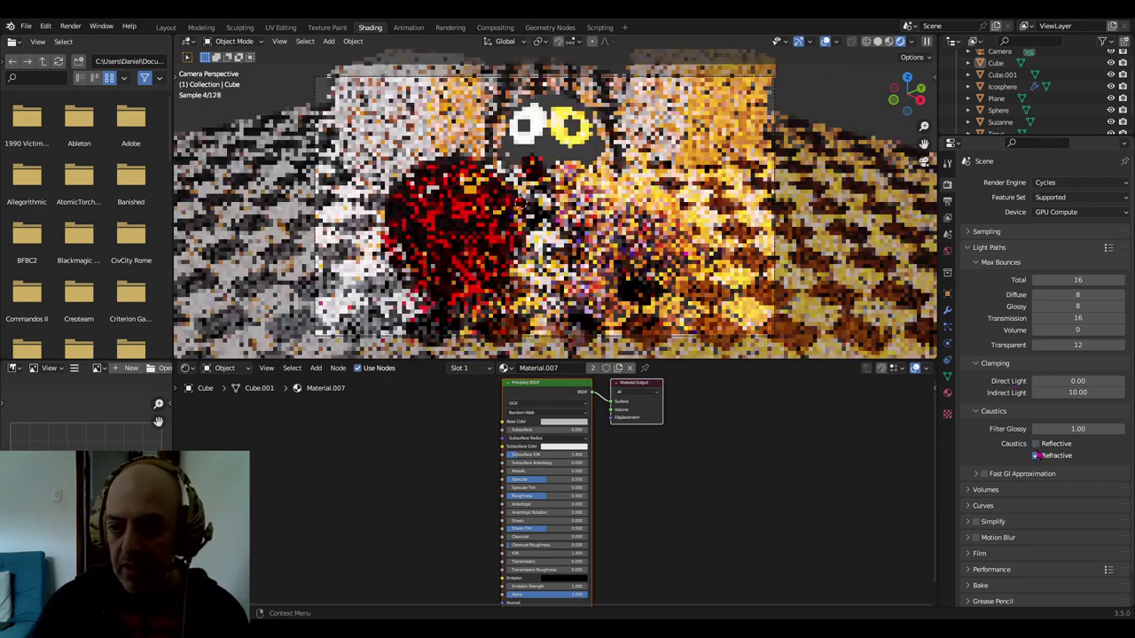
left_click(1036, 455)
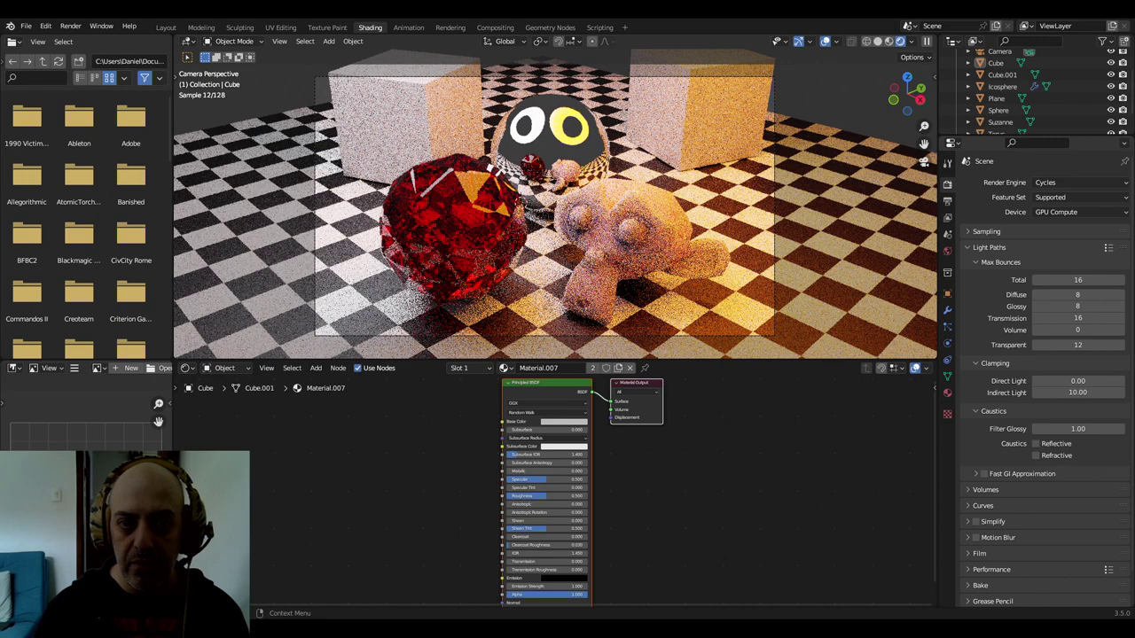
left_click(1036, 443)
left_click(1036, 455)
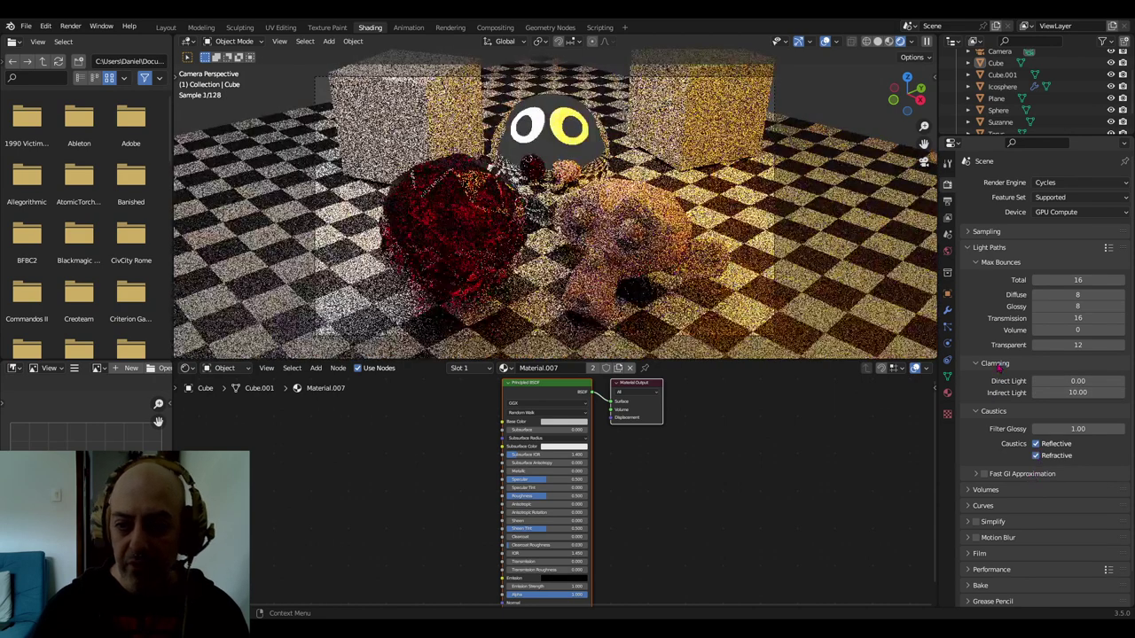
Expand the Fast GI Approximation settings, enable the option to compare the preview, and disable it again
left_click(976, 475)
scroll(1002, 399, "down", 3)
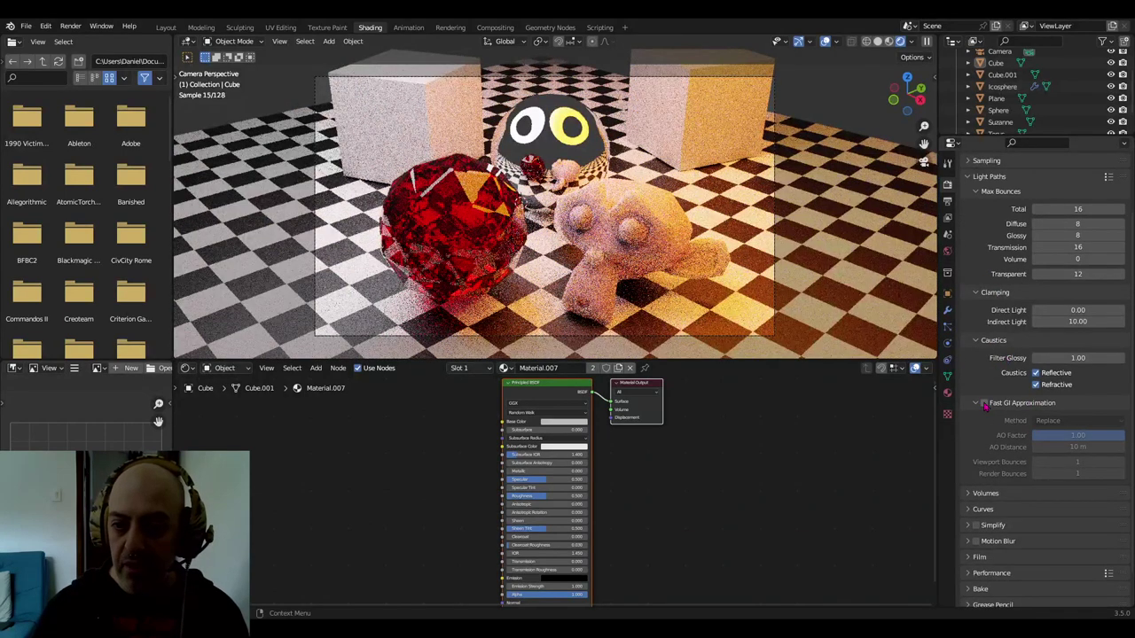
left_click(985, 404)
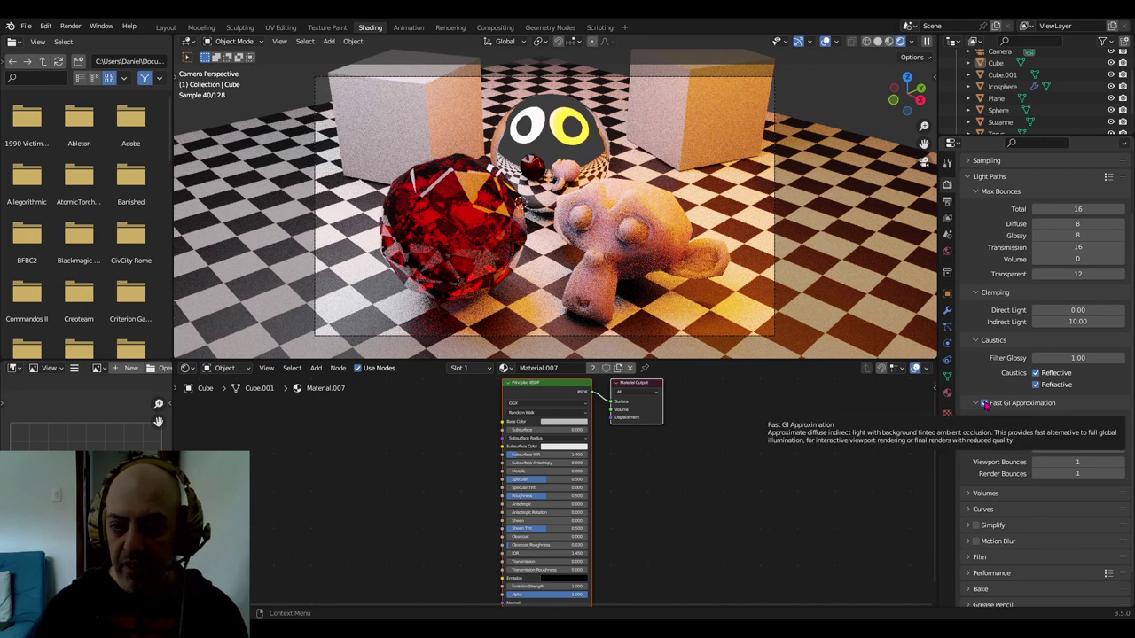
left_click(985, 404)
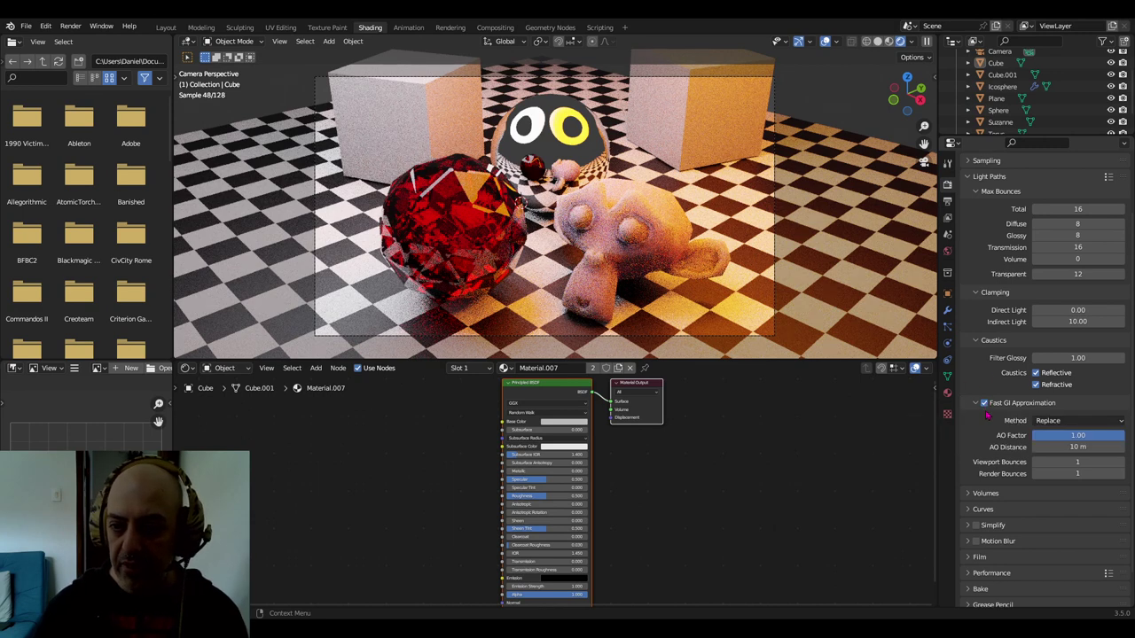
left_click(984, 403)
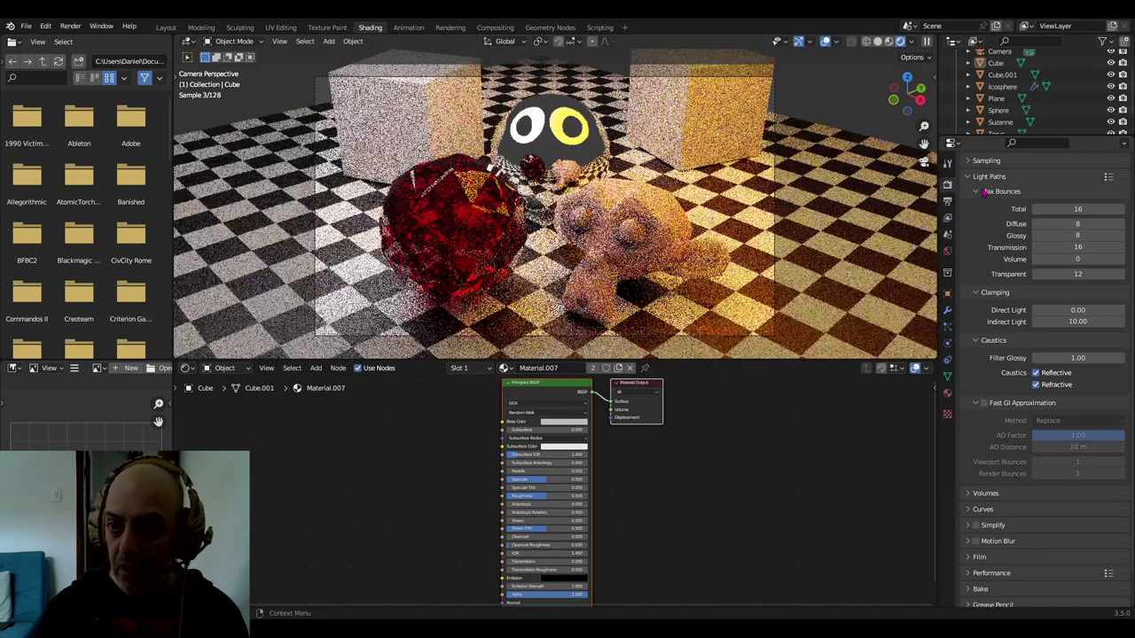
Collapse the Light Paths settings, and examine the Volumes and Curves render settings
scroll(1018, 266, "up", 1)
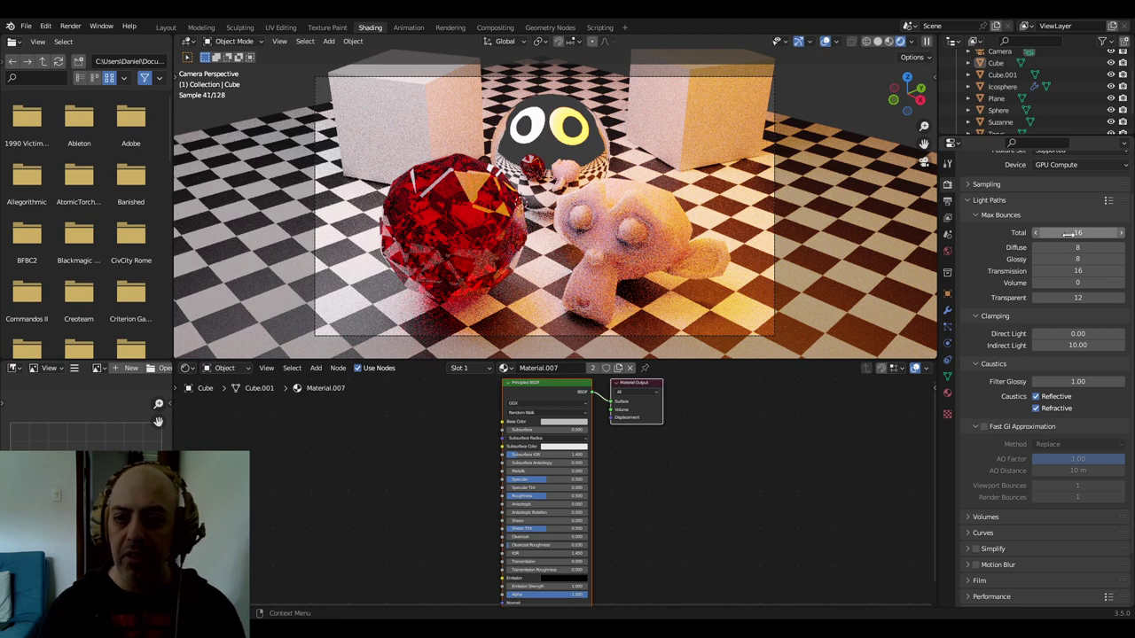
left_click(970, 202)
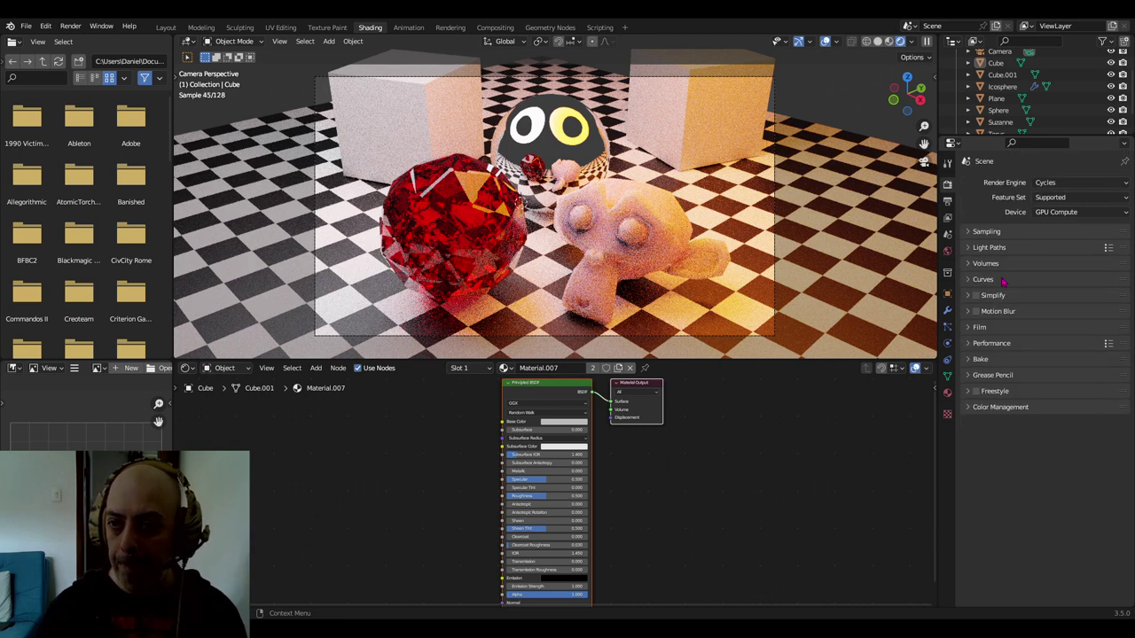
left_click(969, 264)
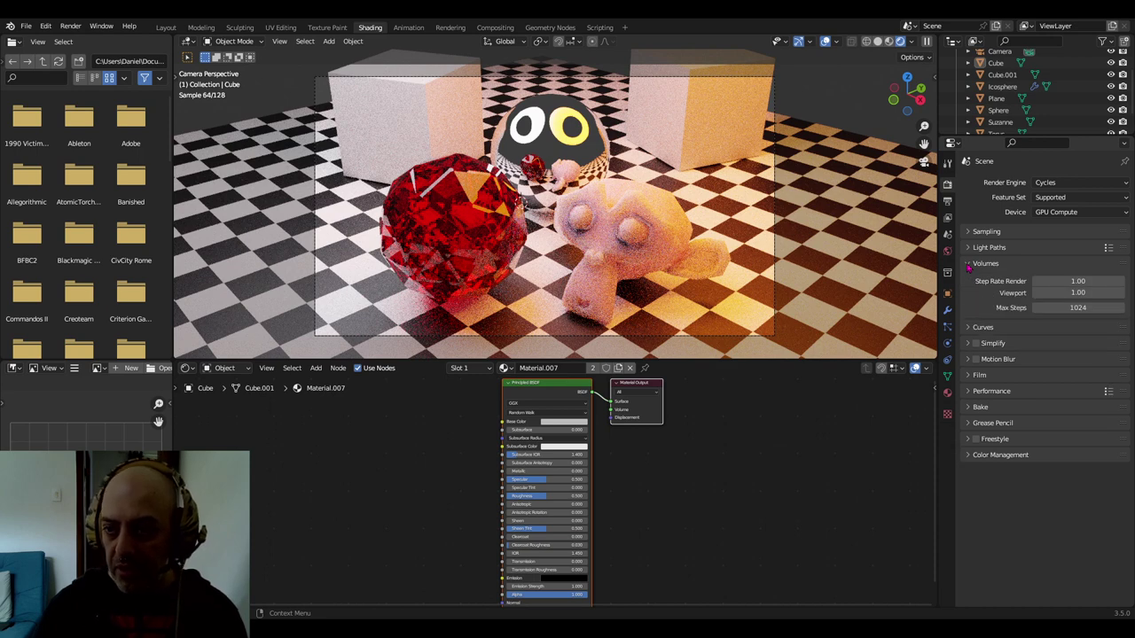
left_click(968, 264)
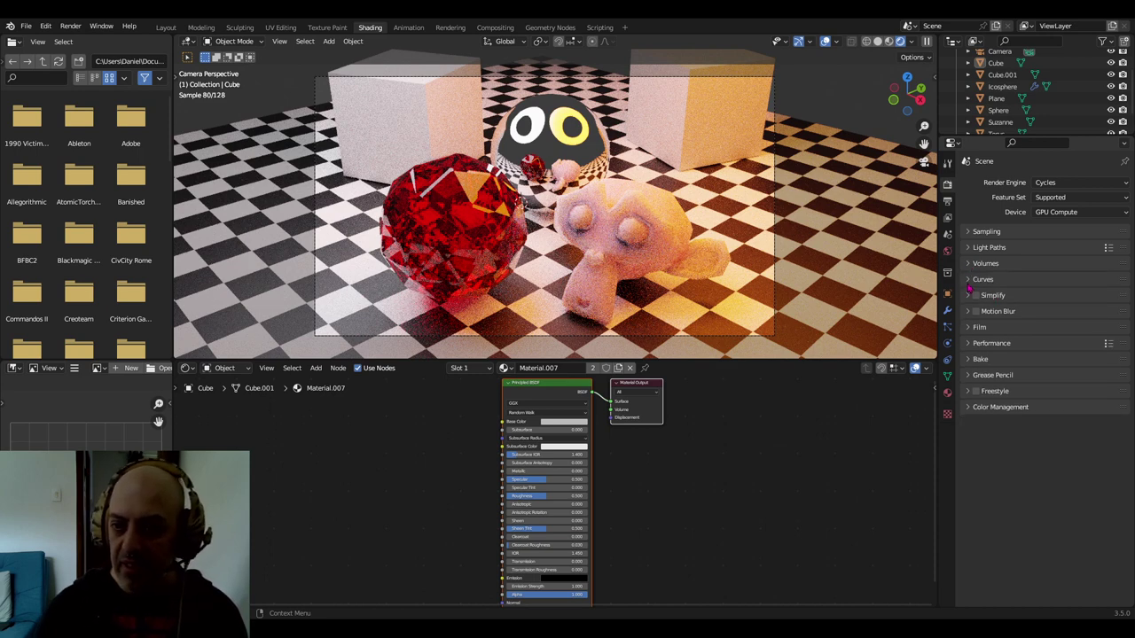
left_click(970, 282)
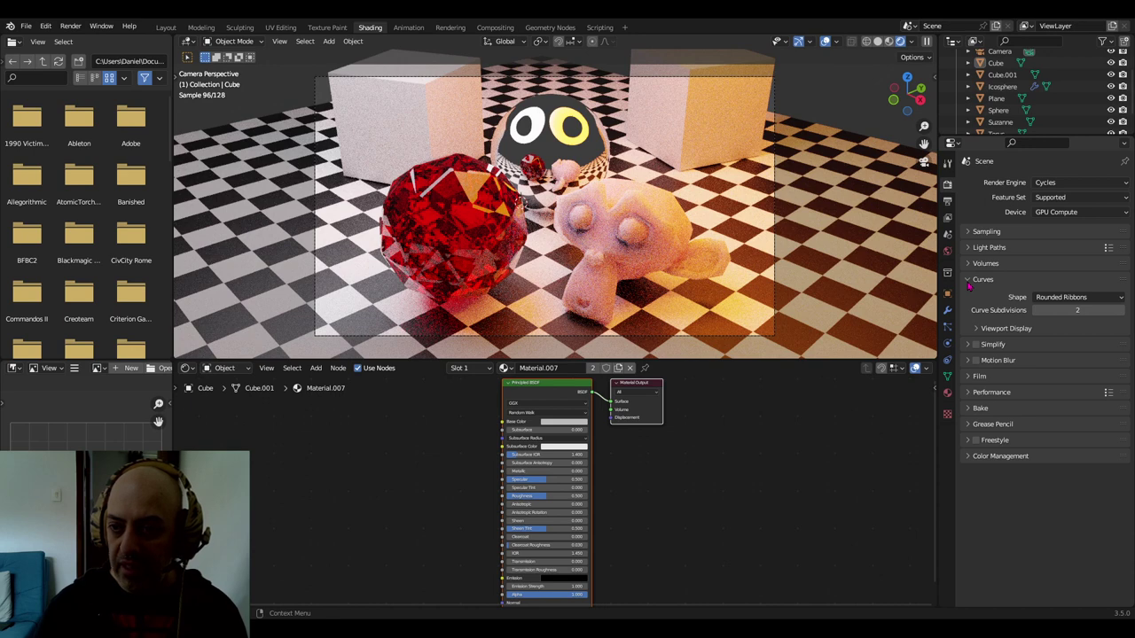
left_click(970, 284)
left_click(970, 284)
left_click(971, 284)
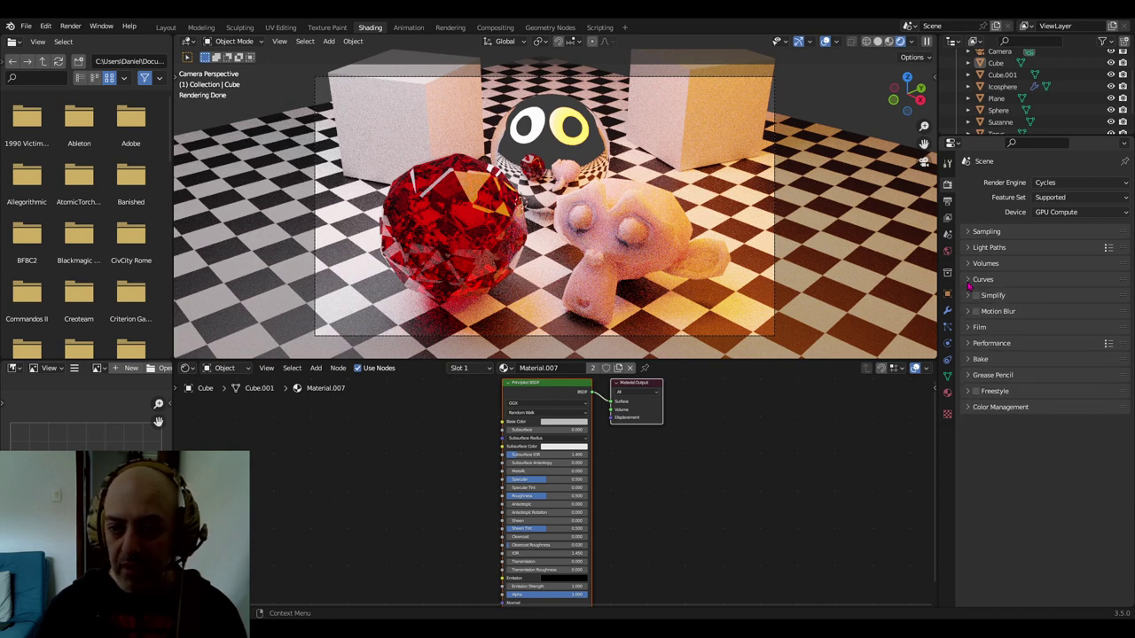
Enable Simplify to review its viewport and render options, and disable it again
left_click(970, 297)
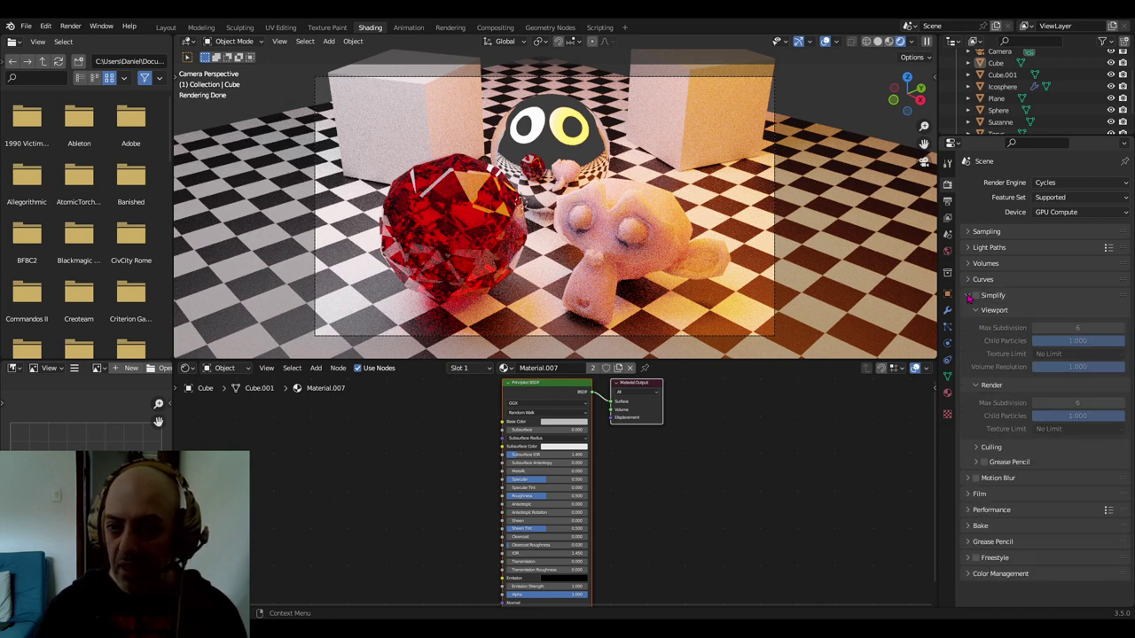
left_click(977, 296)
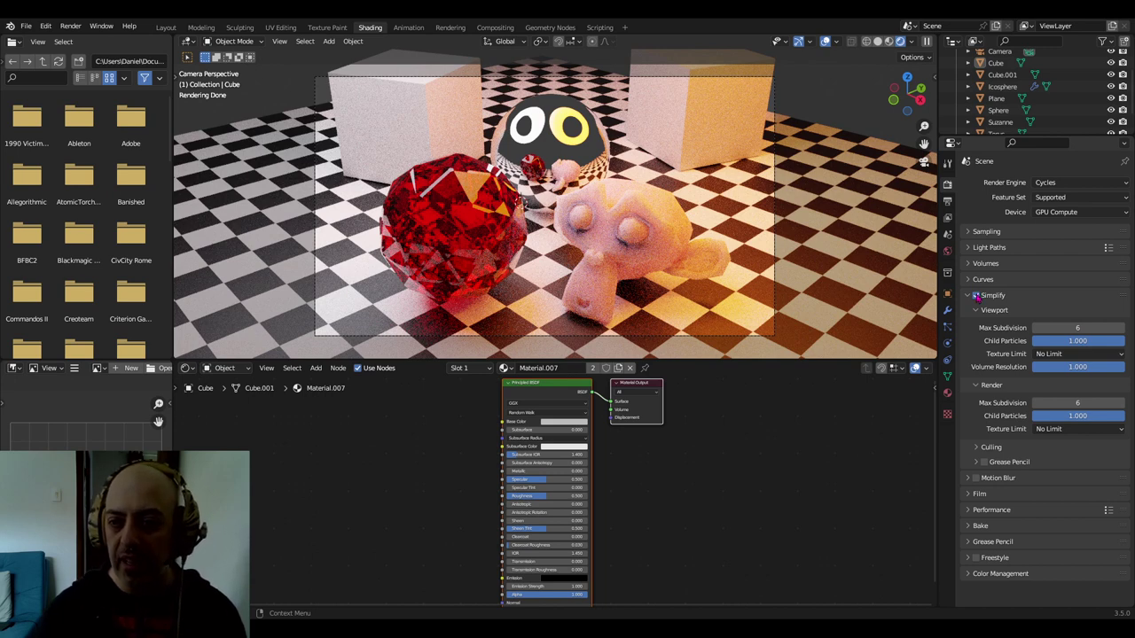
left_click(978, 296)
left_click(968, 296)
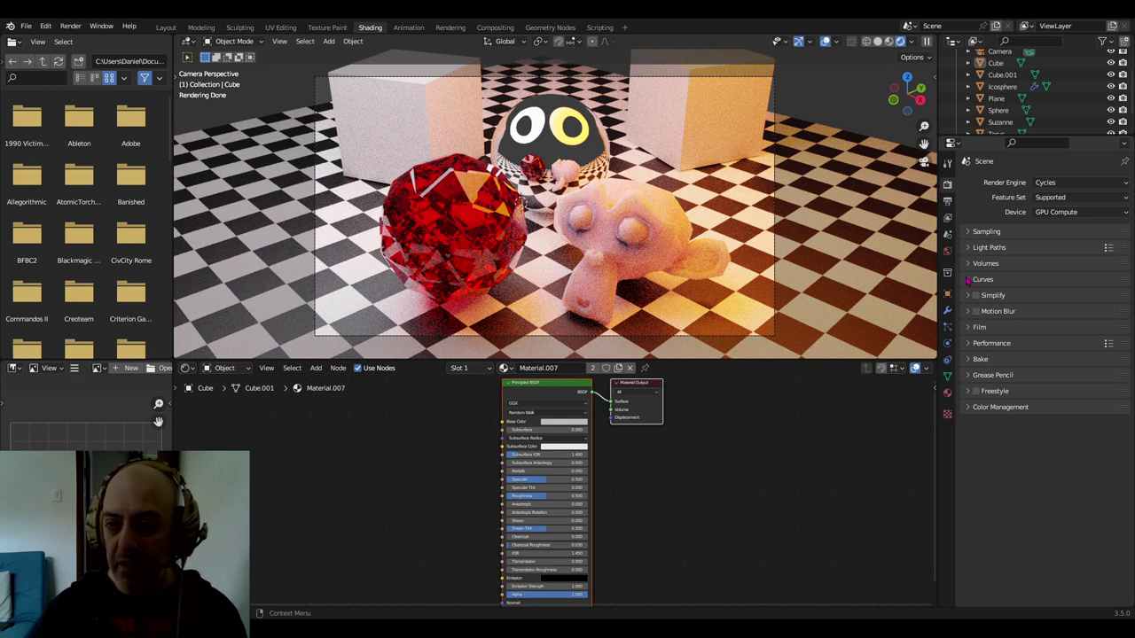
Examine the Motion Blur settings, and expand the Film settings
left_click(968, 311)
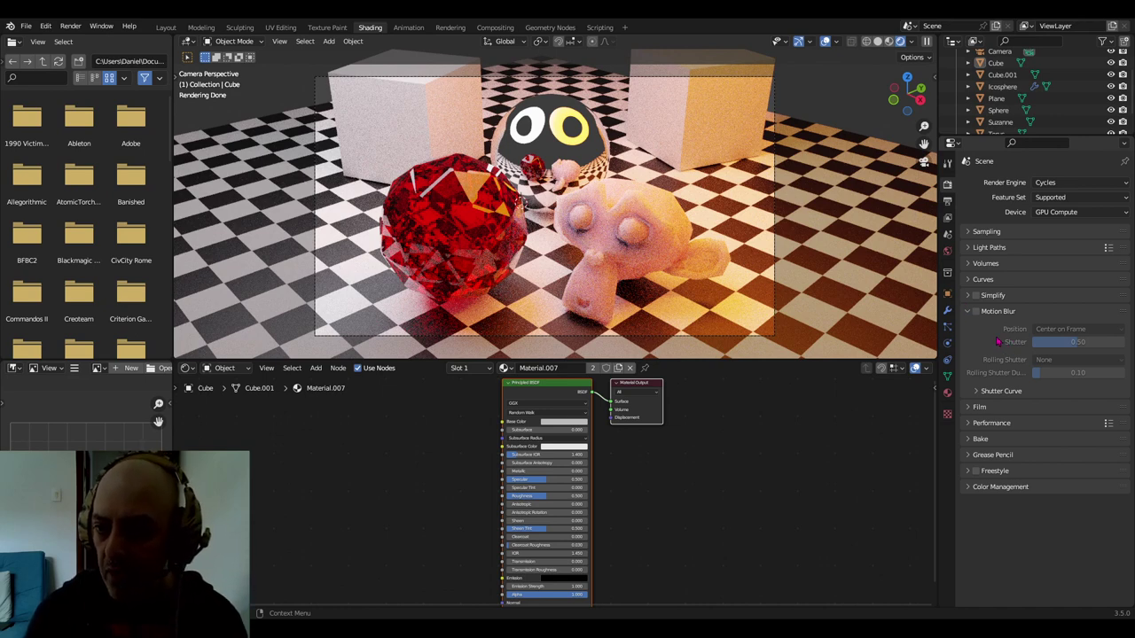
left_click(969, 312)
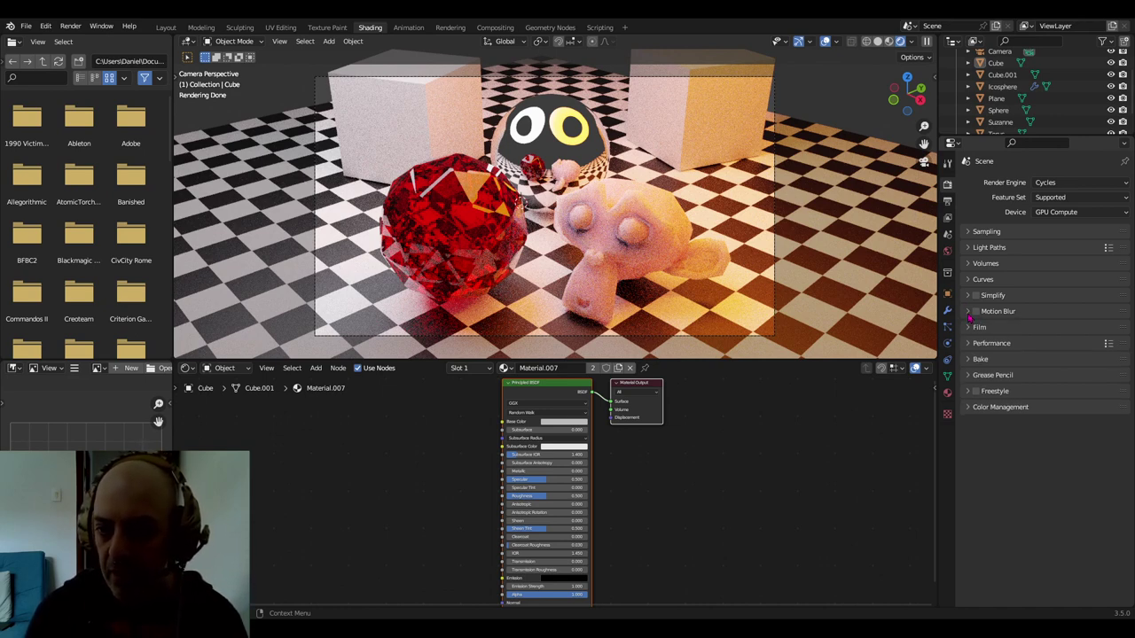
left_click(972, 328)
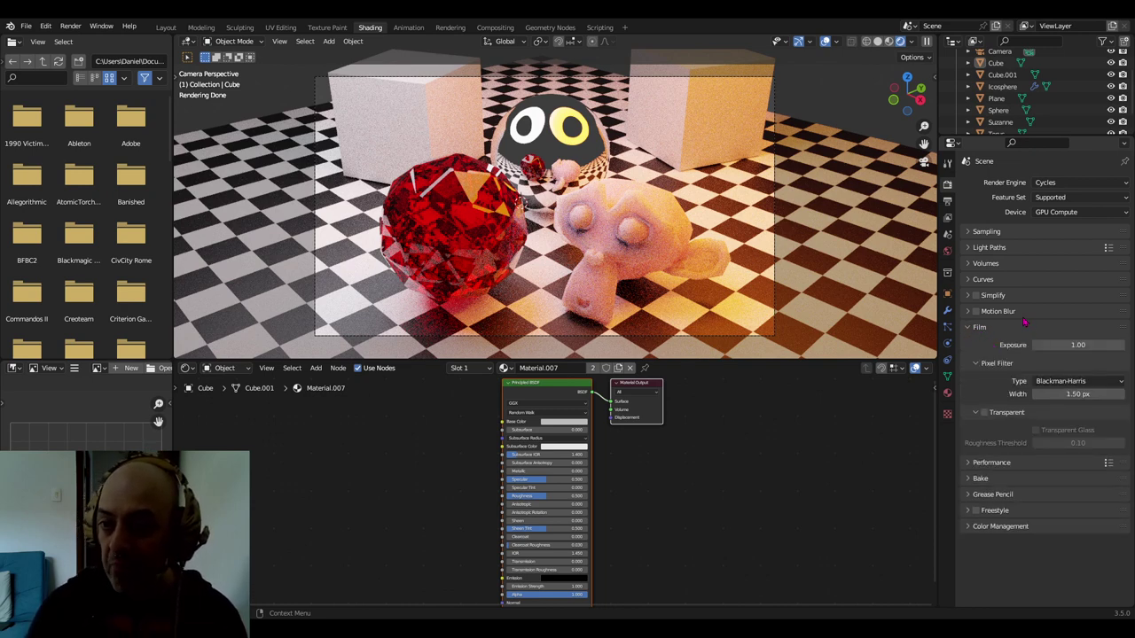
Try film exposure values of 2 and 10, and set the exposure back to 1
left_click(969, 328)
left_click(990, 328)
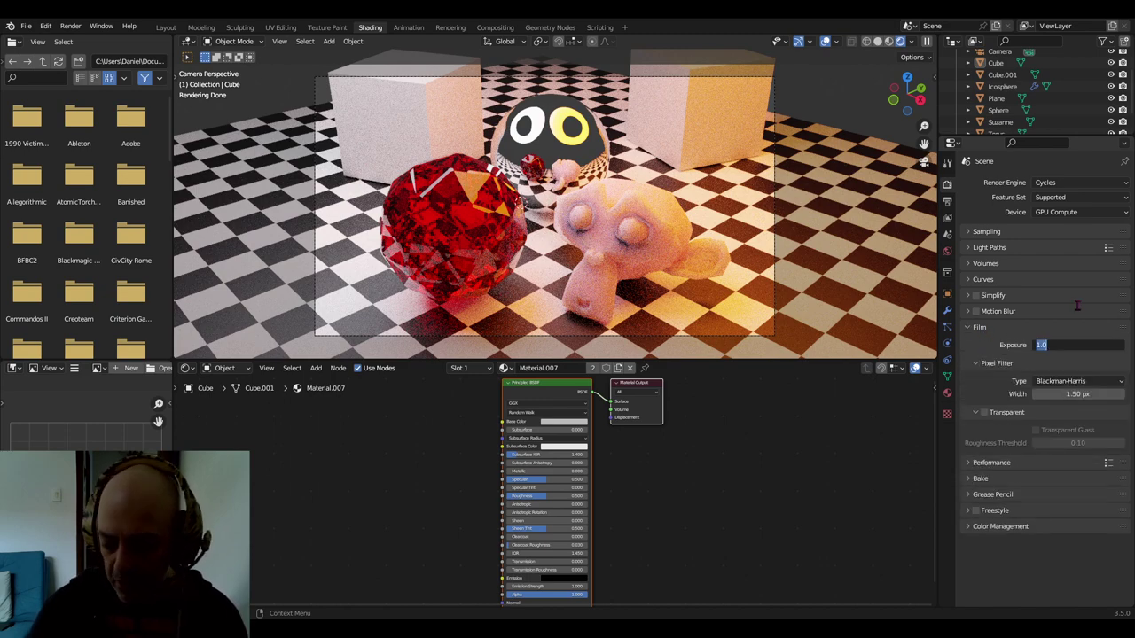
left_click_drag(1078, 345, 1109, 345)
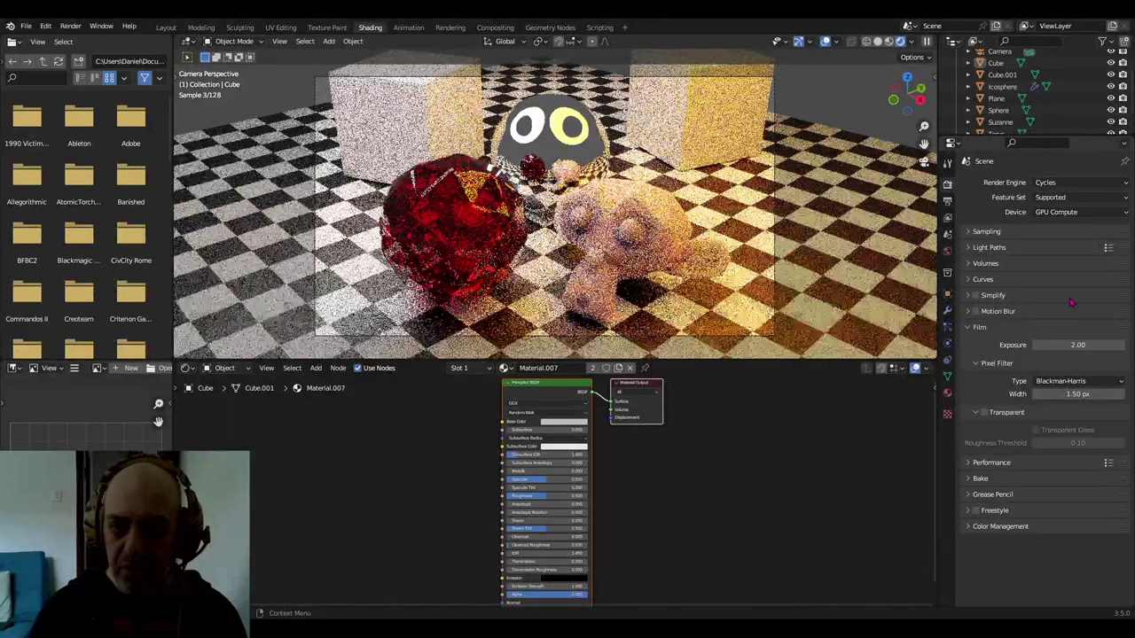
left_click_drag(1068, 345, 1073, 345)
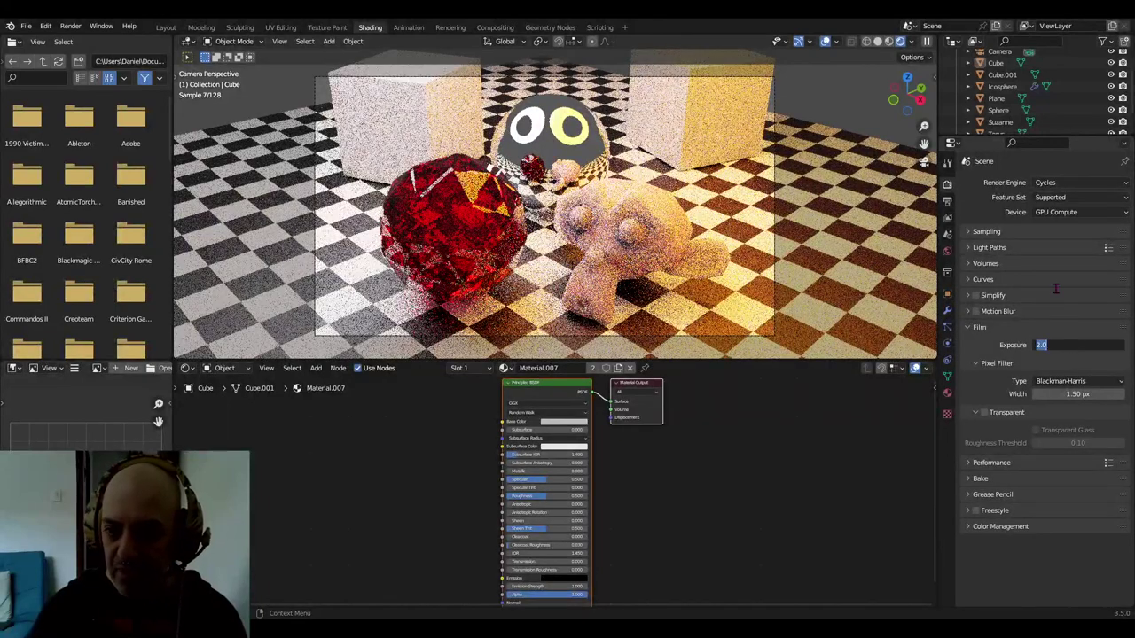
type("10")
key("Return")
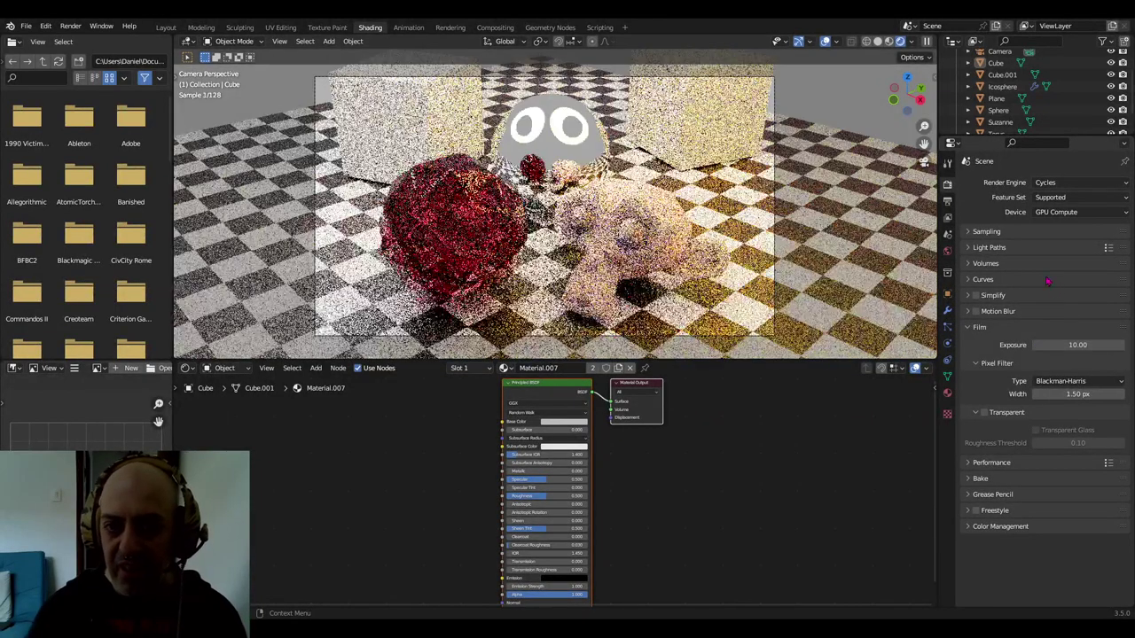
left_click(1068, 345)
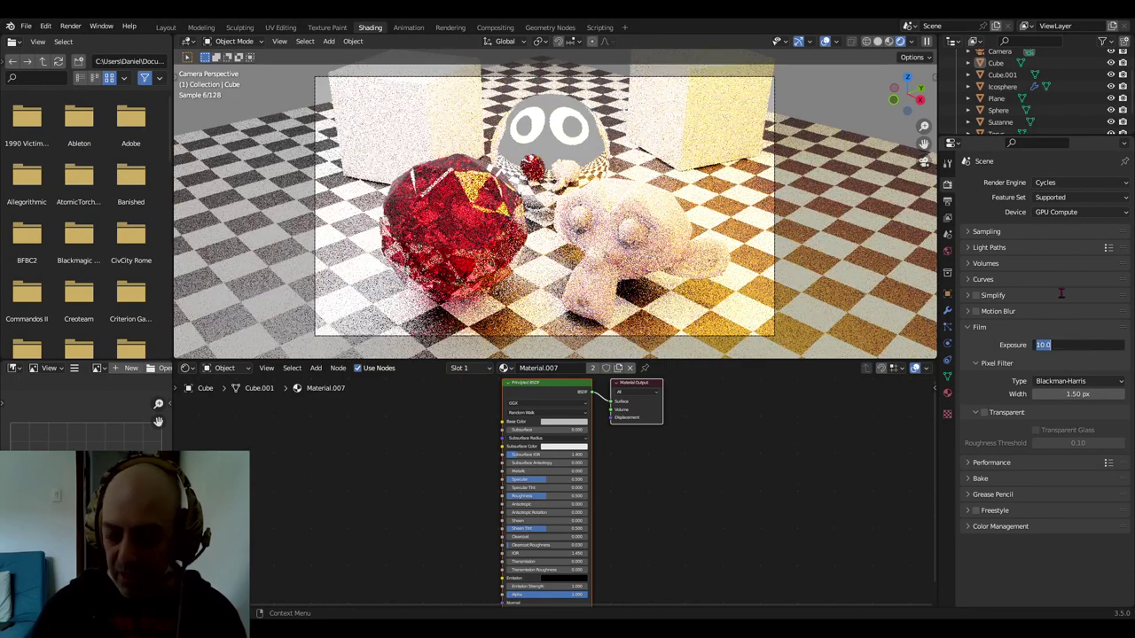
type("1")
key("Return")
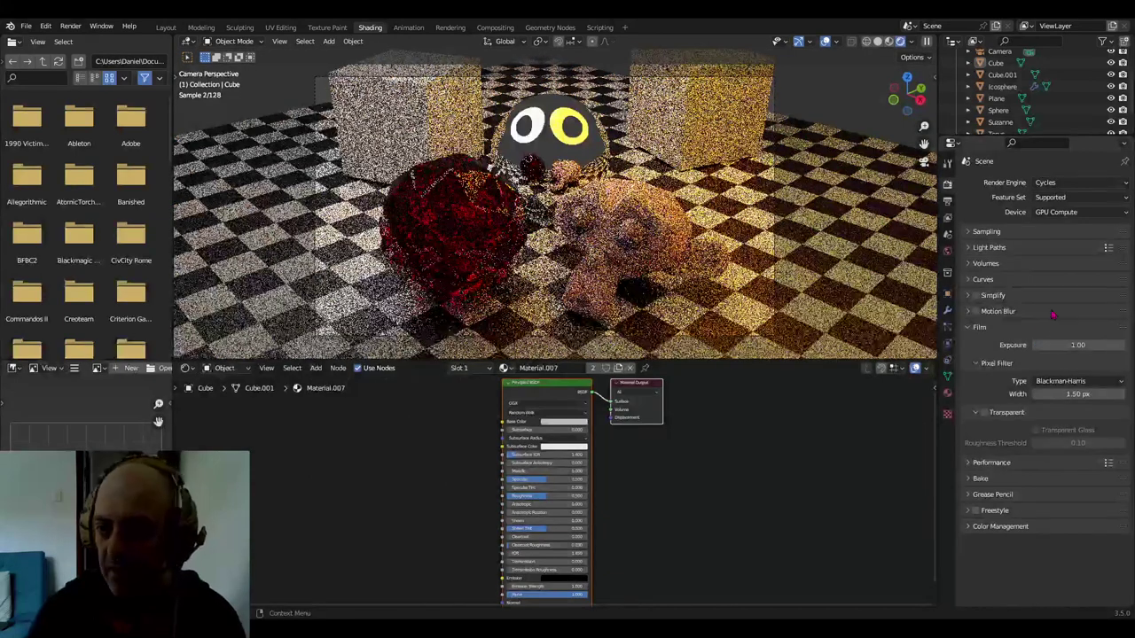
Check the pixel filter type, enable the transparent film background, and collapse the Film settings
left_click(1082, 382)
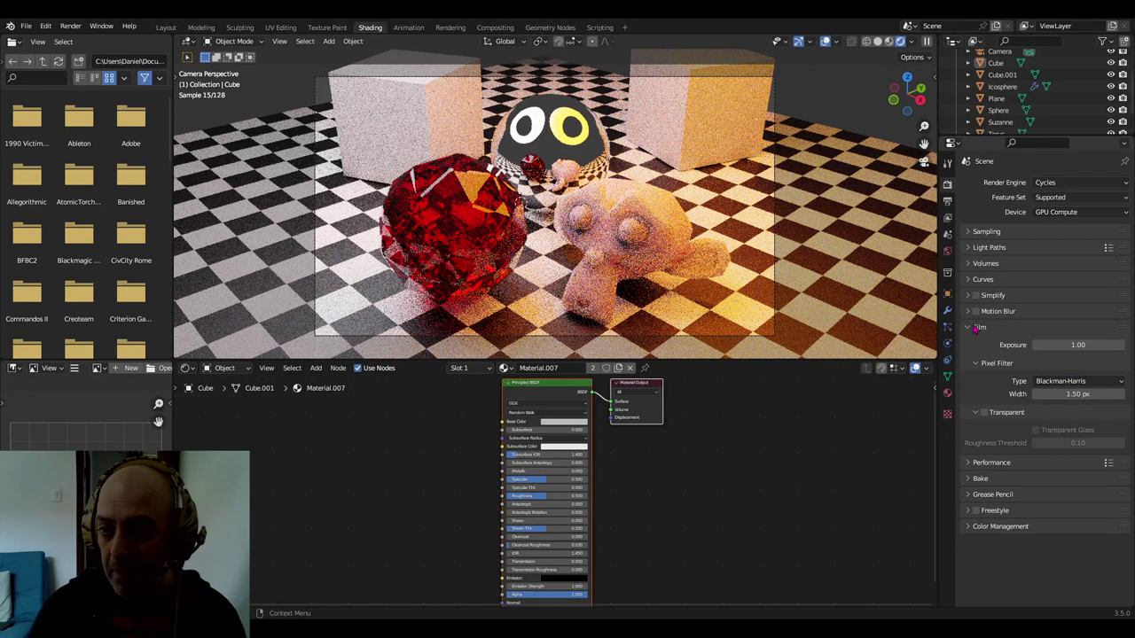
left_click(983, 414)
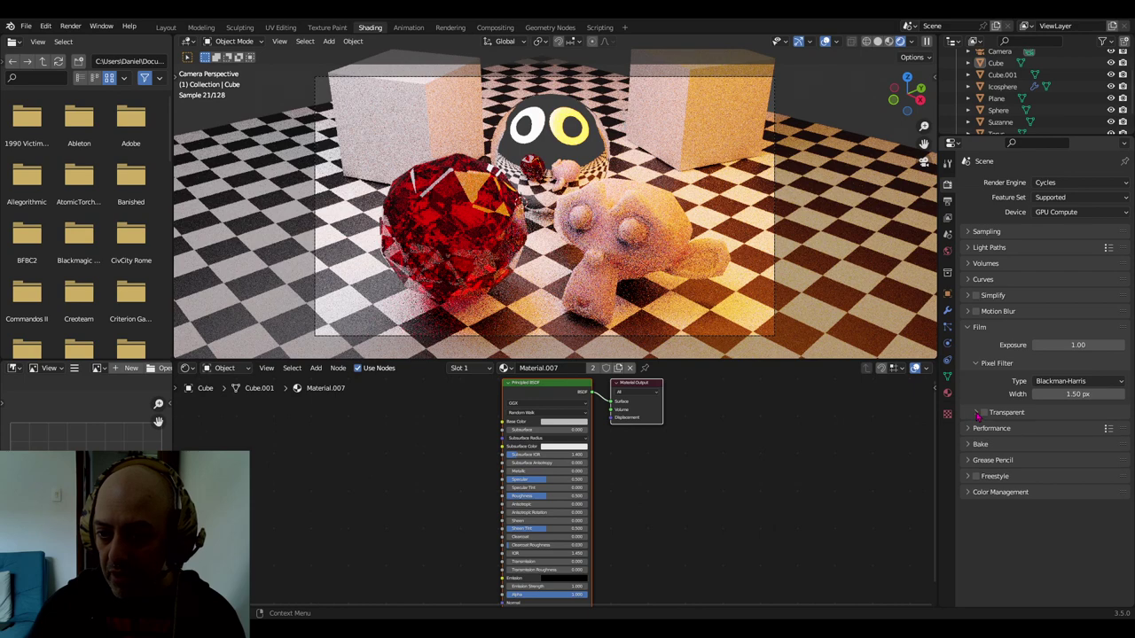
left_click(977, 415)
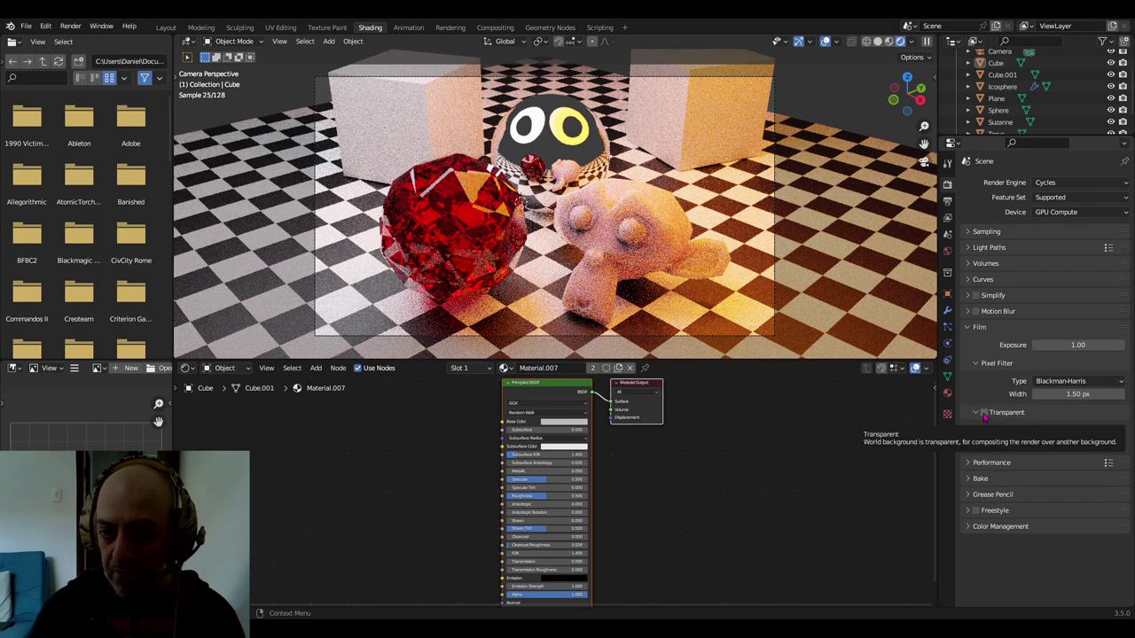
left_click(985, 414)
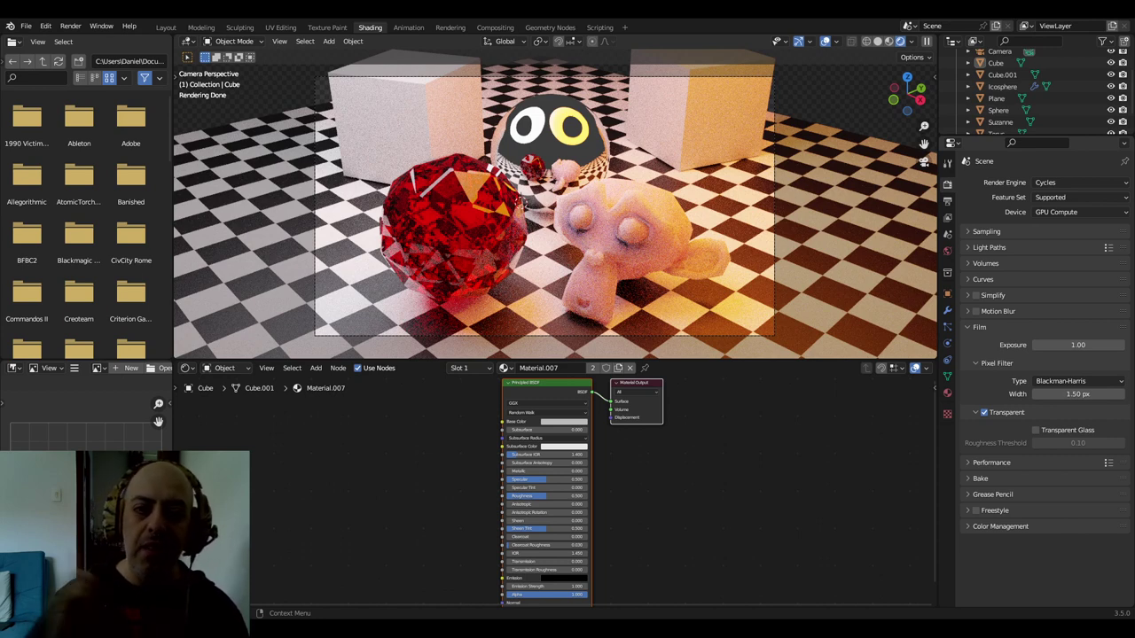
left_click(973, 333)
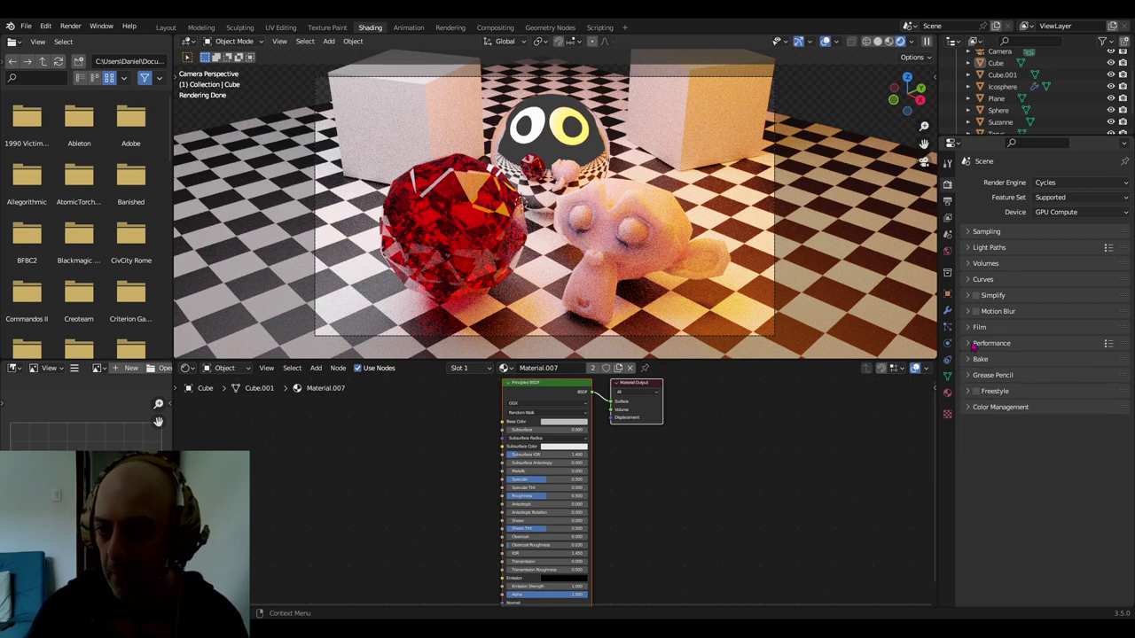
Expand the Performance settings to examine them, and collapse the Acceleration Structure, Final Render and Viewport groups
left_click(972, 347)
scroll(984, 345, "down", 3)
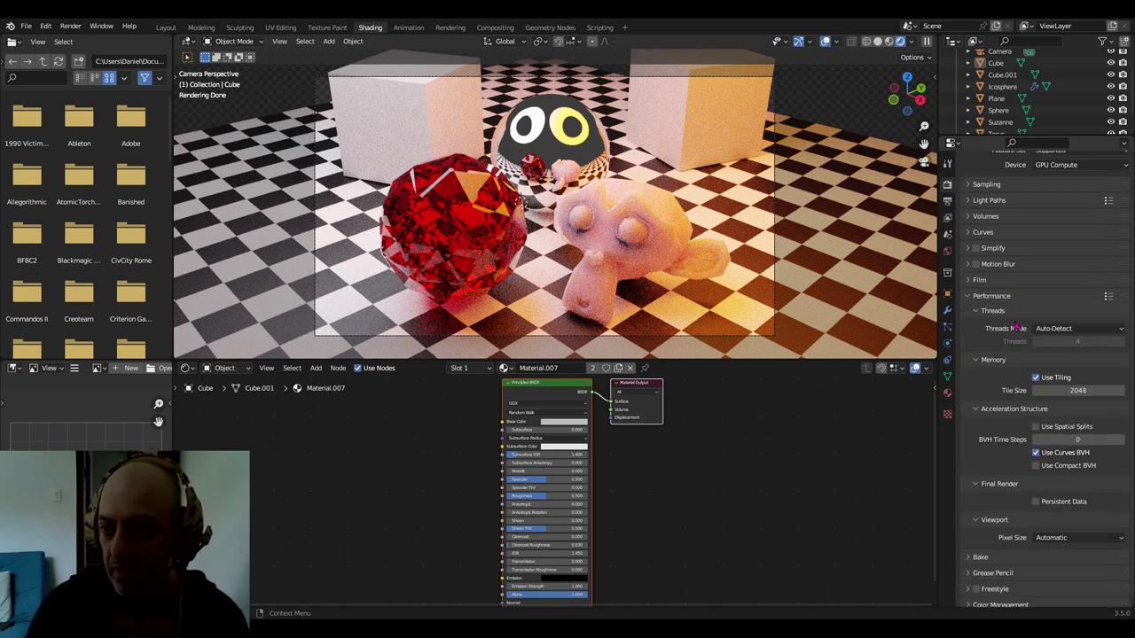
left_click(1109, 291)
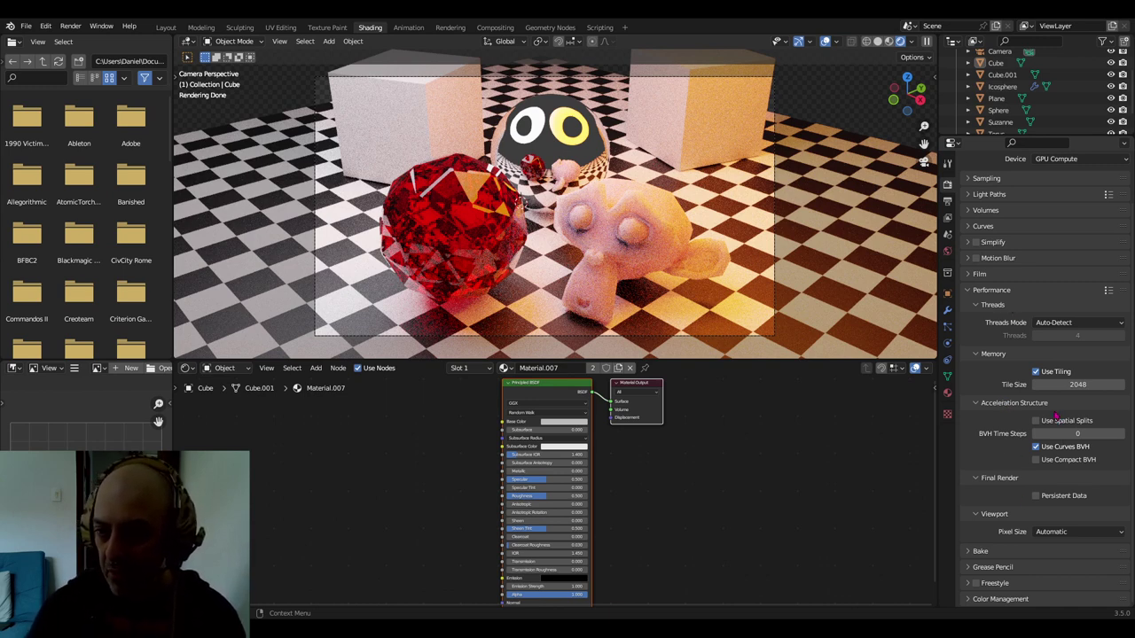
left_click(978, 404)
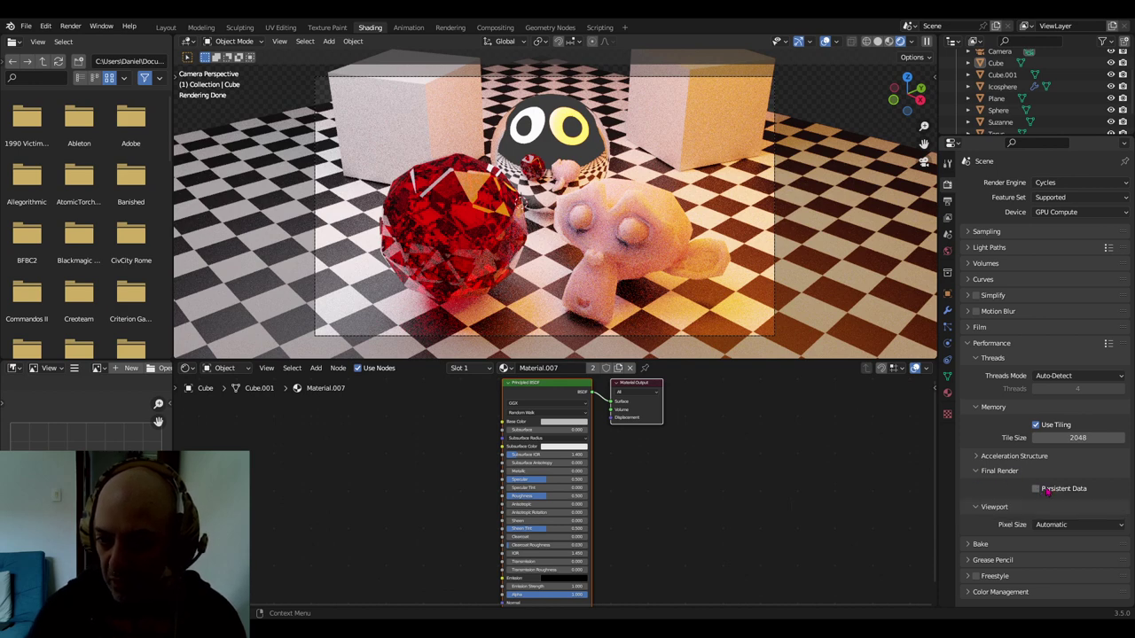
left_click(977, 473)
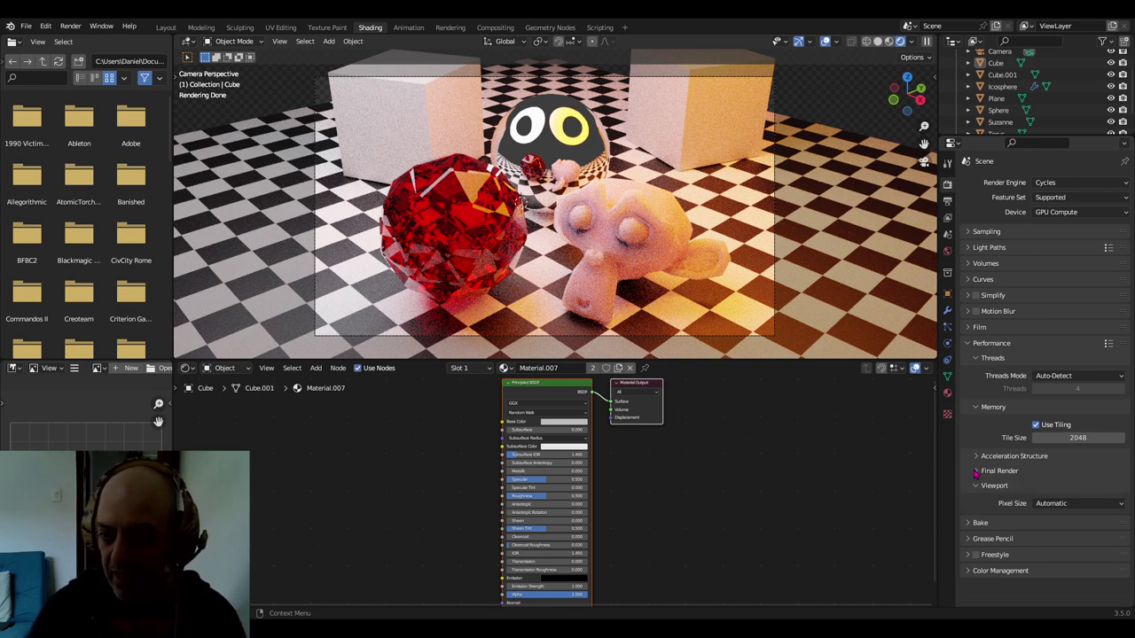
left_click(1041, 504)
left_click(1041, 504)
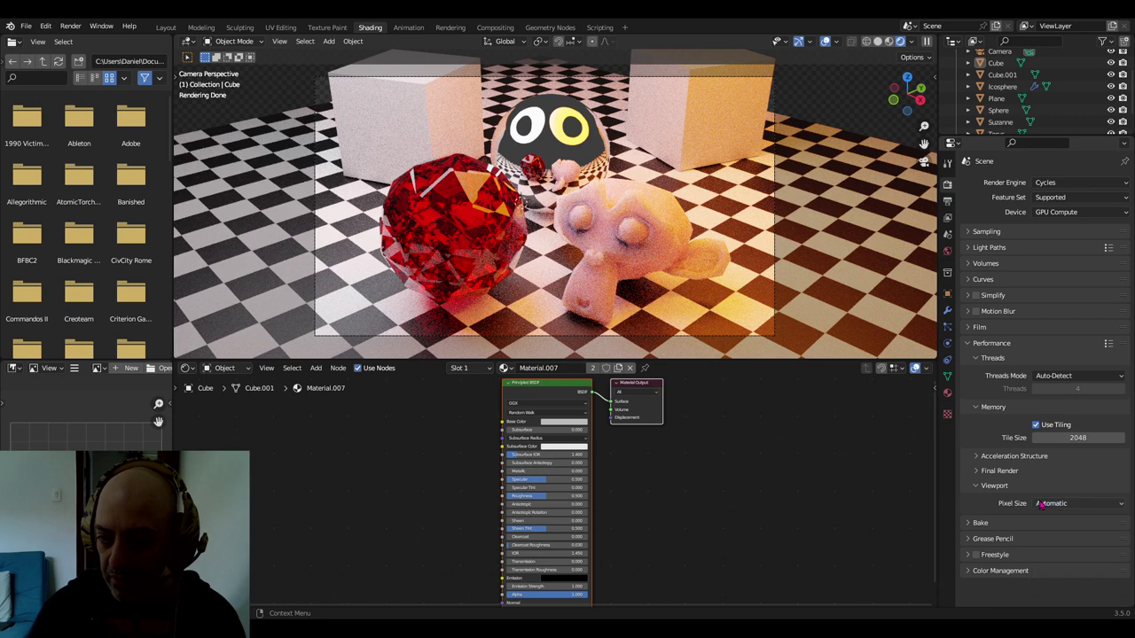
left_click(976, 486)
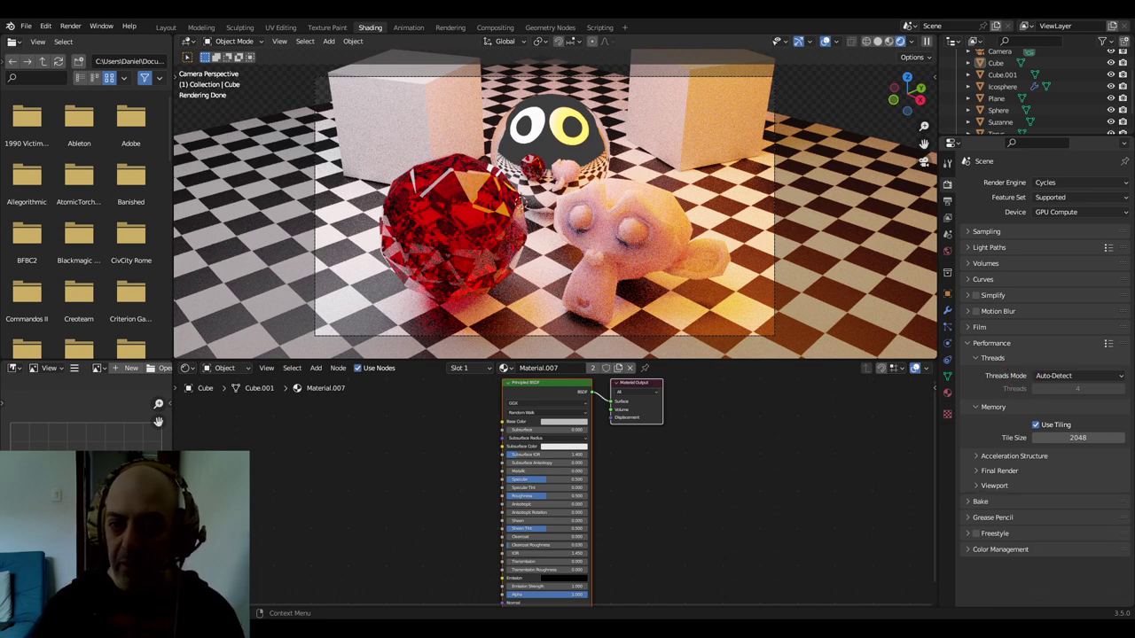
Review the available threads modes, keeping Auto-Detect selected
left_click(1061, 378)
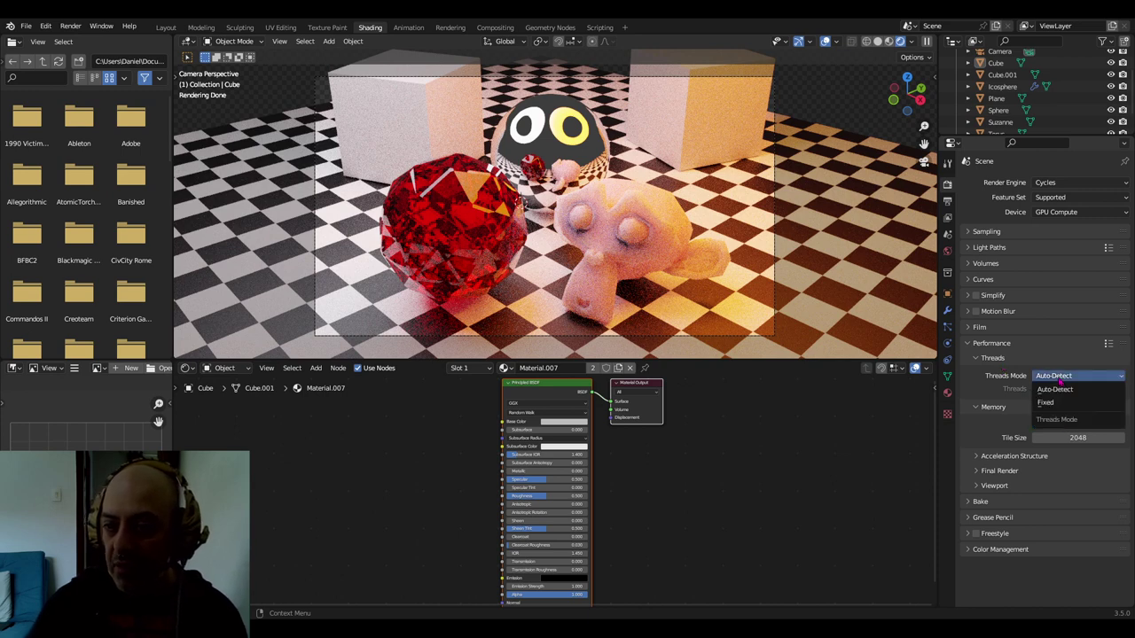
left_click(1055, 389)
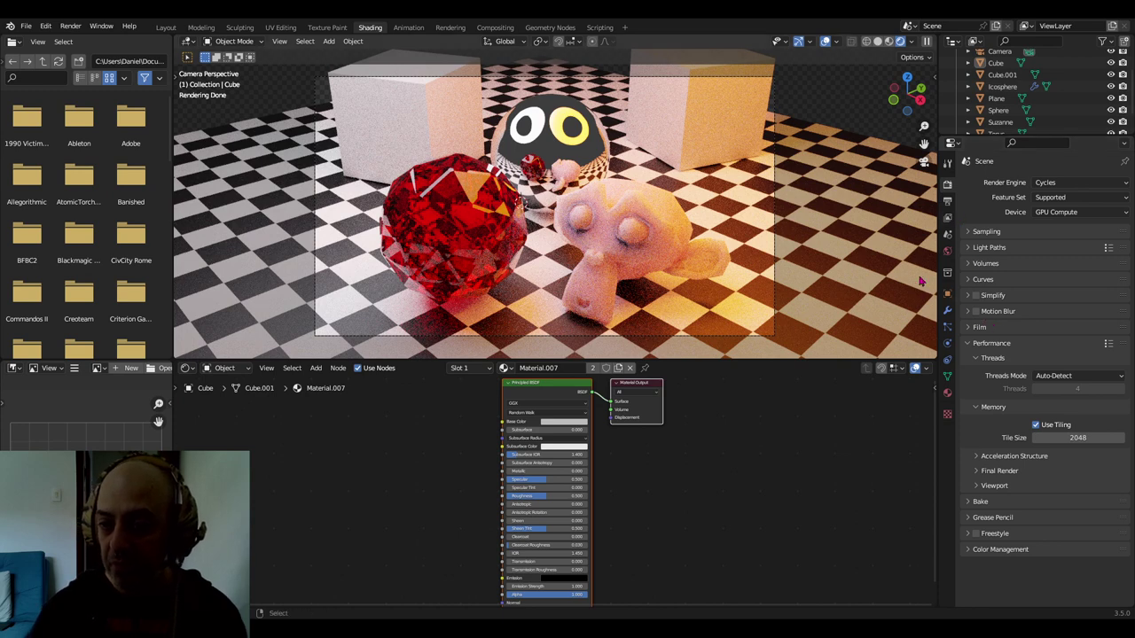
left_click(1062, 379)
left_click(1063, 379)
left_click(1078, 382)
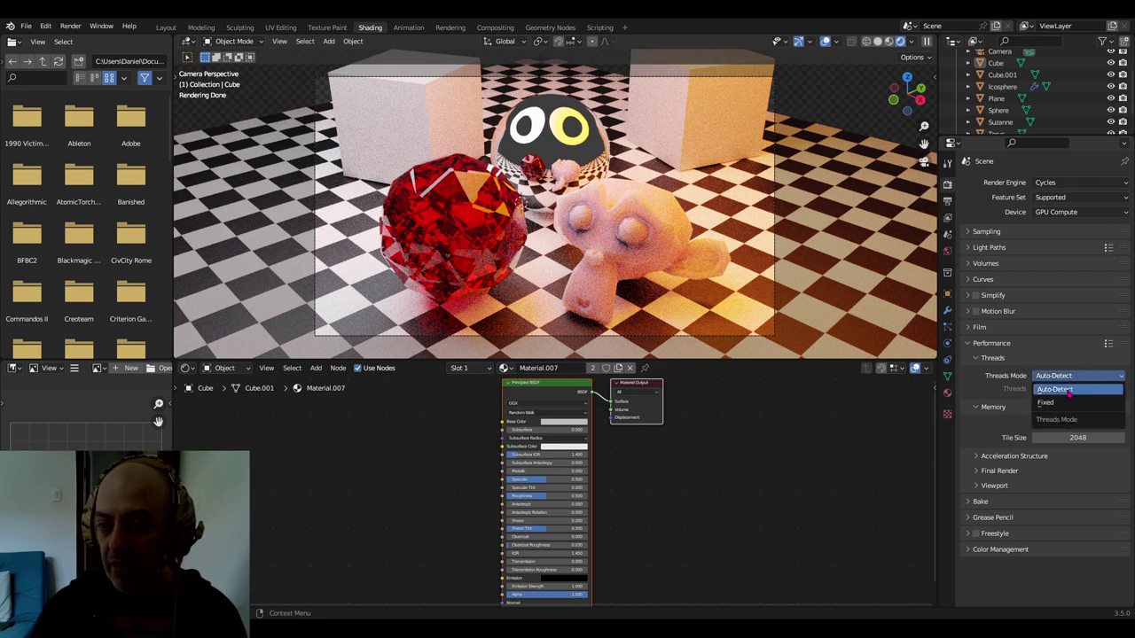
left_click(1070, 390)
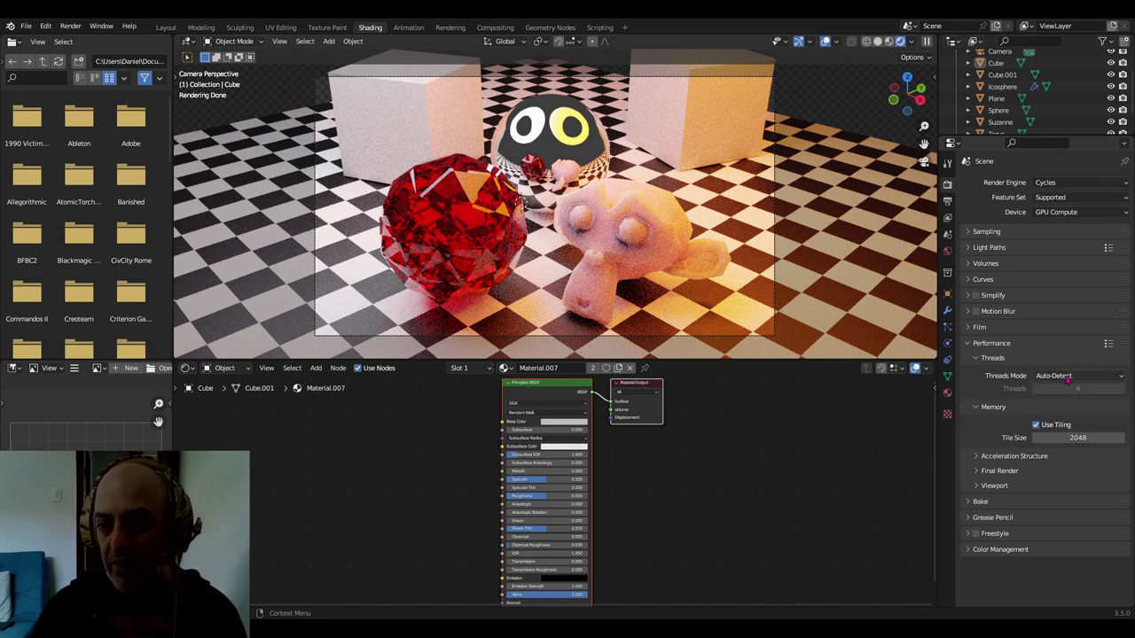
left_click(1066, 377)
left_click(1058, 390)
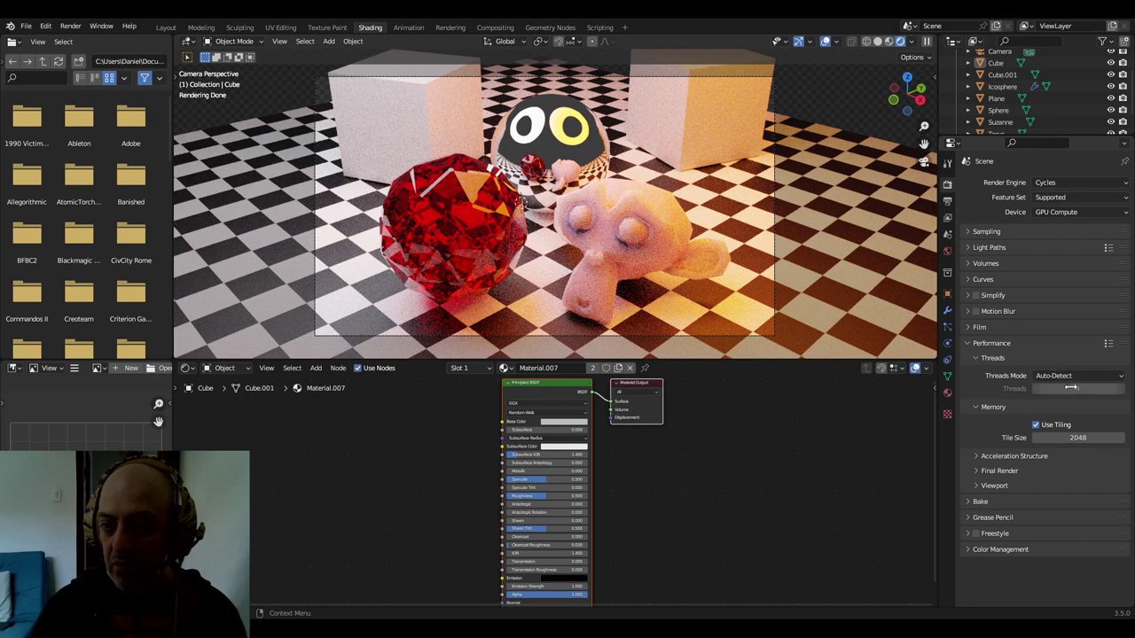
Switch the threads mode to Fixed and set the number of threads to 3
left_click(1056, 377)
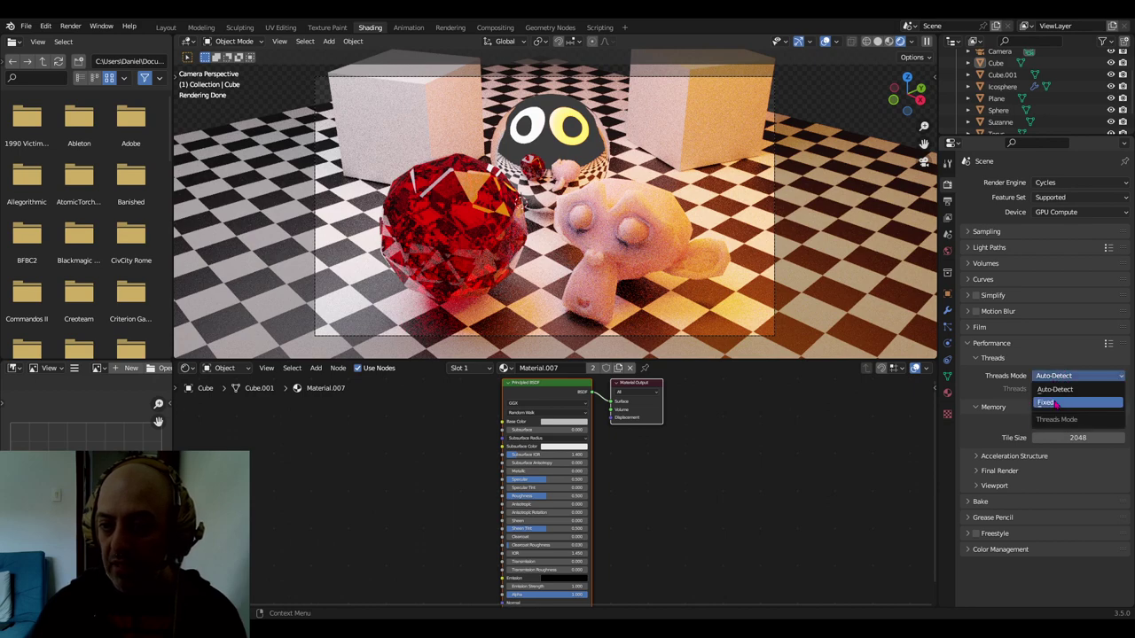
left_click(1055, 403)
left_click(1120, 390)
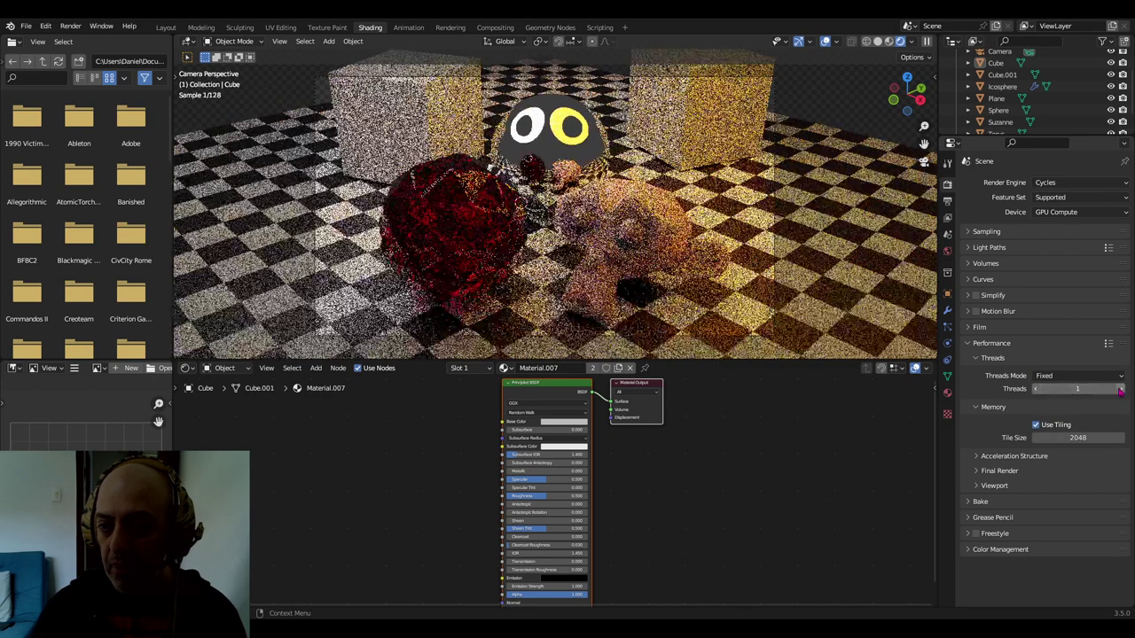
left_click(1120, 390)
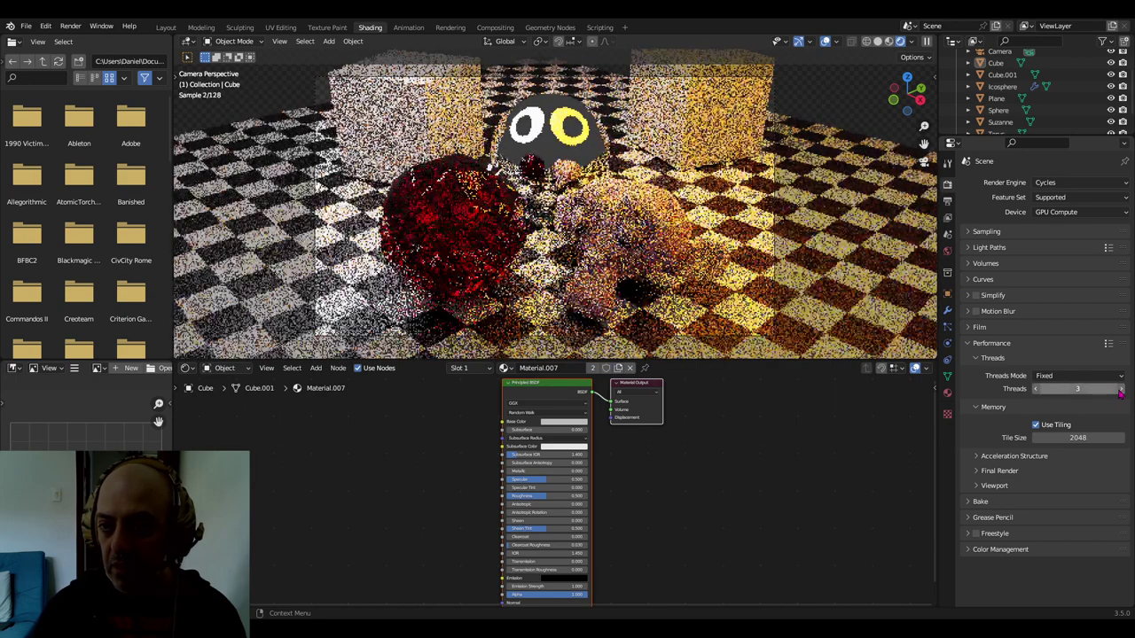
left_click(1120, 390)
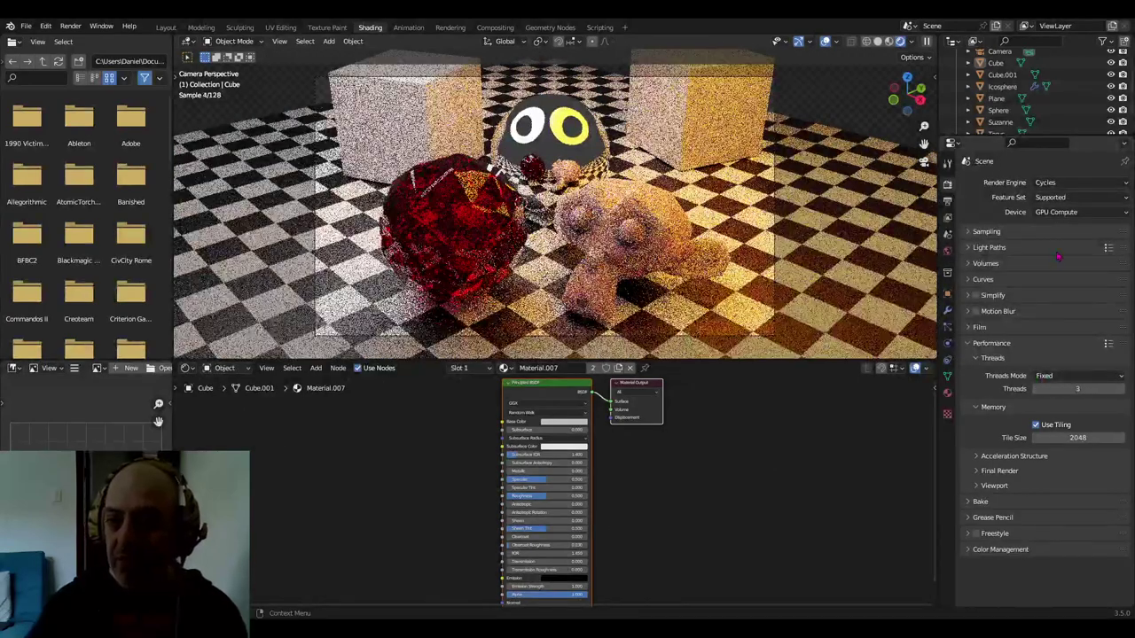
Keep GPU Compute as the render device, and set the threads mode back to Auto-Detect
left_click(1066, 214)
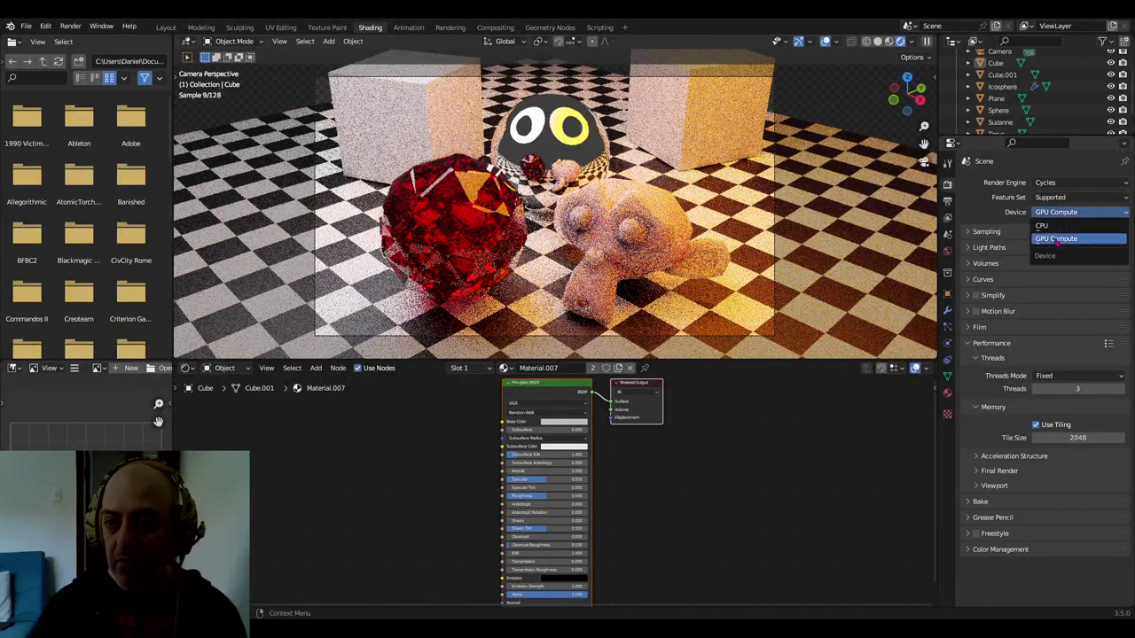
left_click(1061, 239)
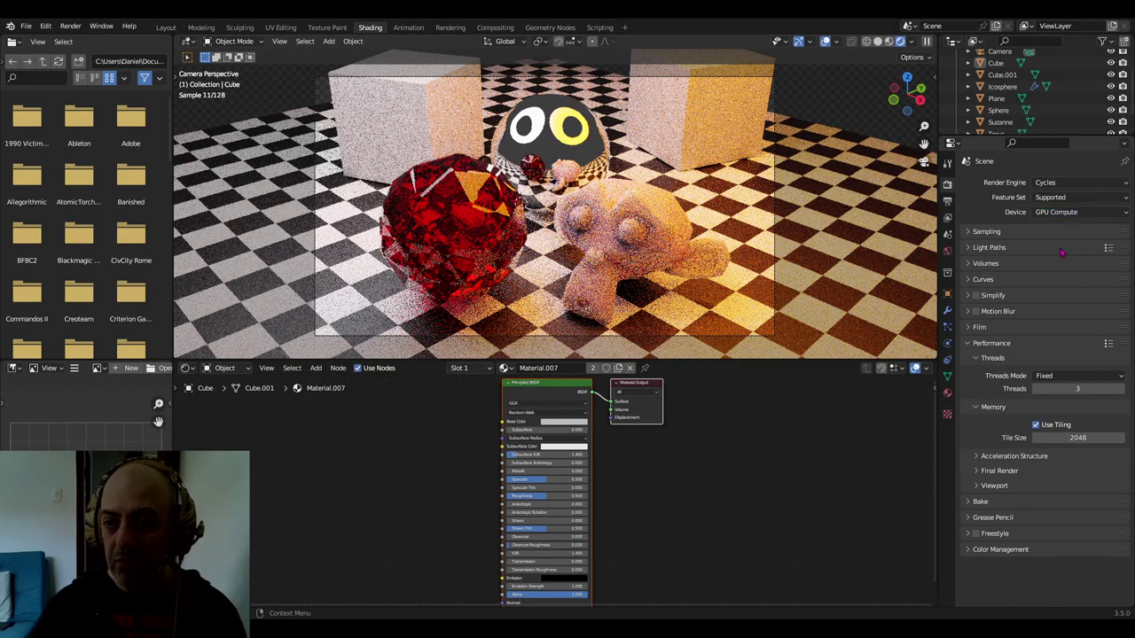
left_click(1078, 377)
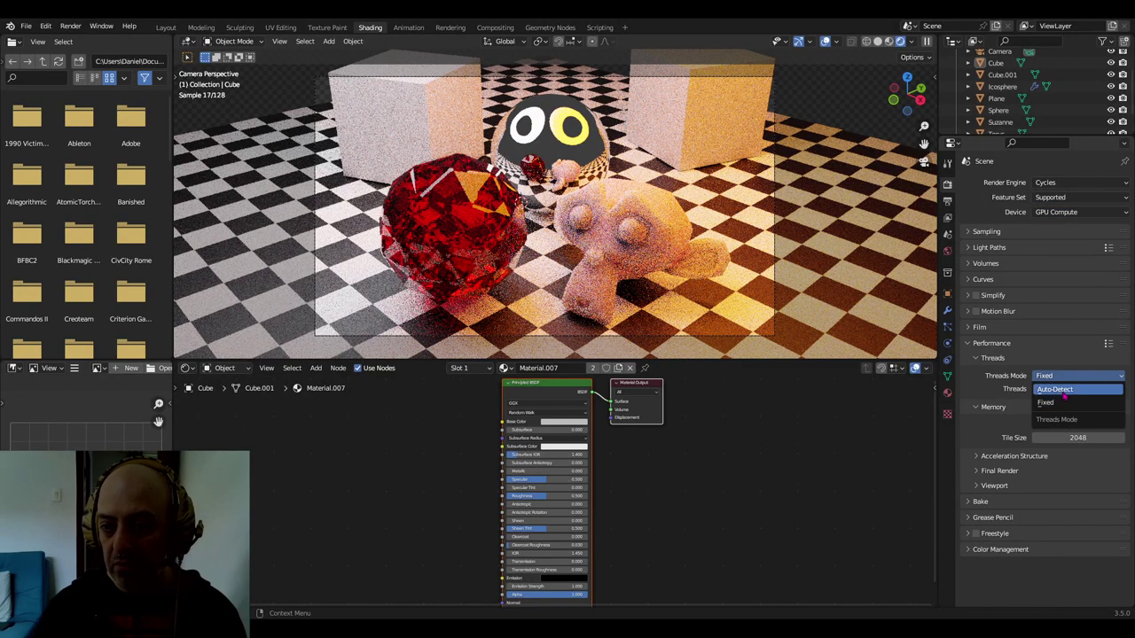
left_click(1069, 391)
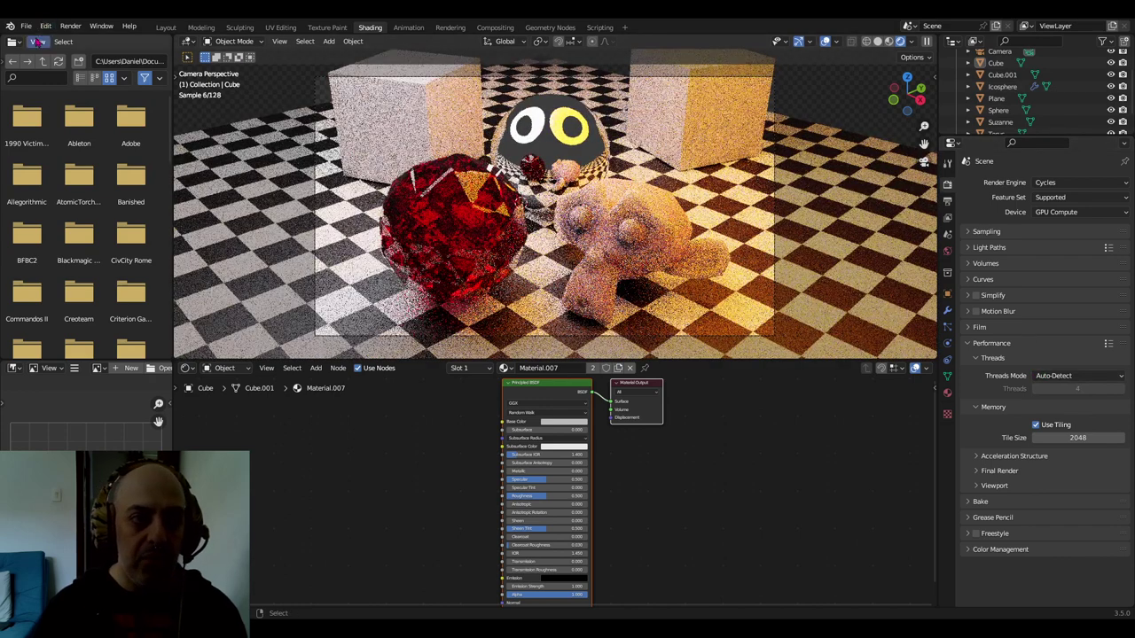
Open the Preferences
left_click(26, 27)
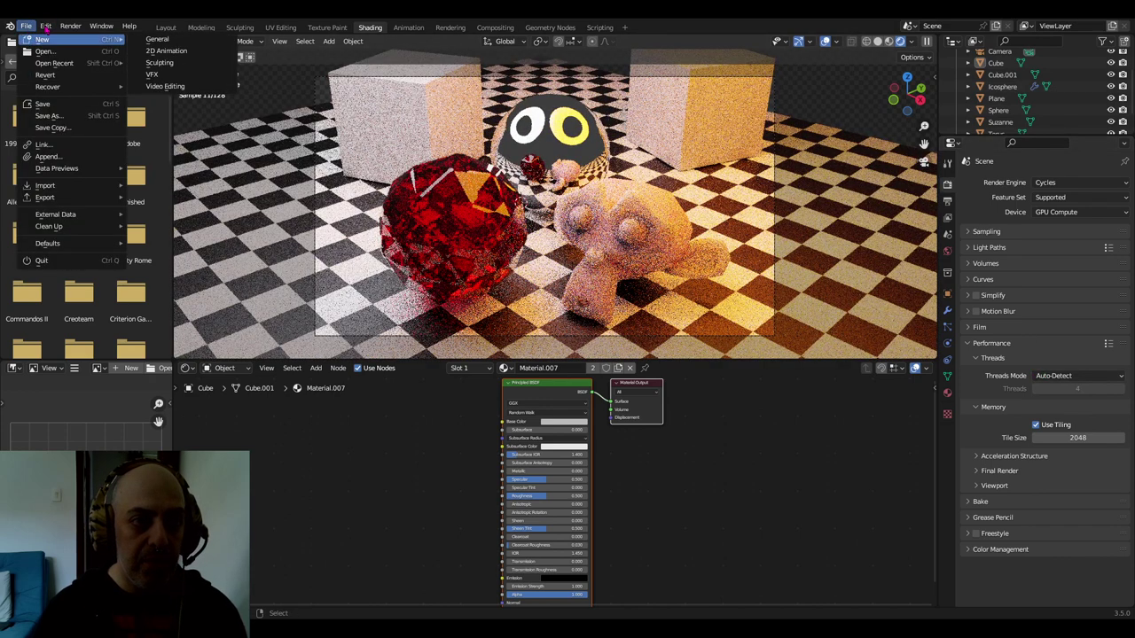
mouse_move(45, 27)
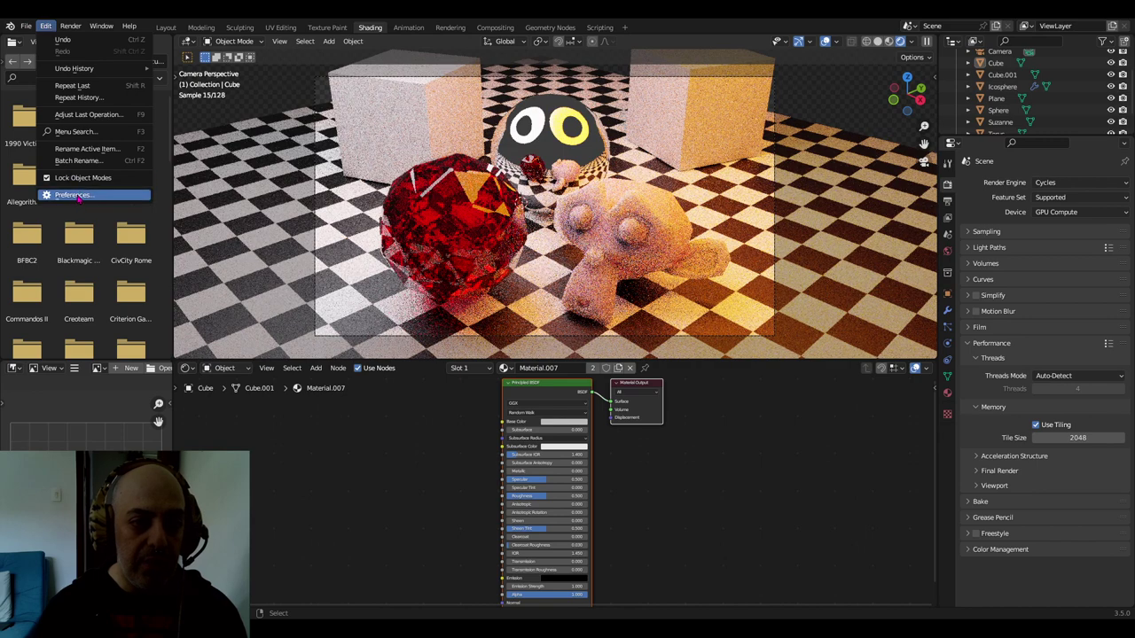
left_click(101, 208)
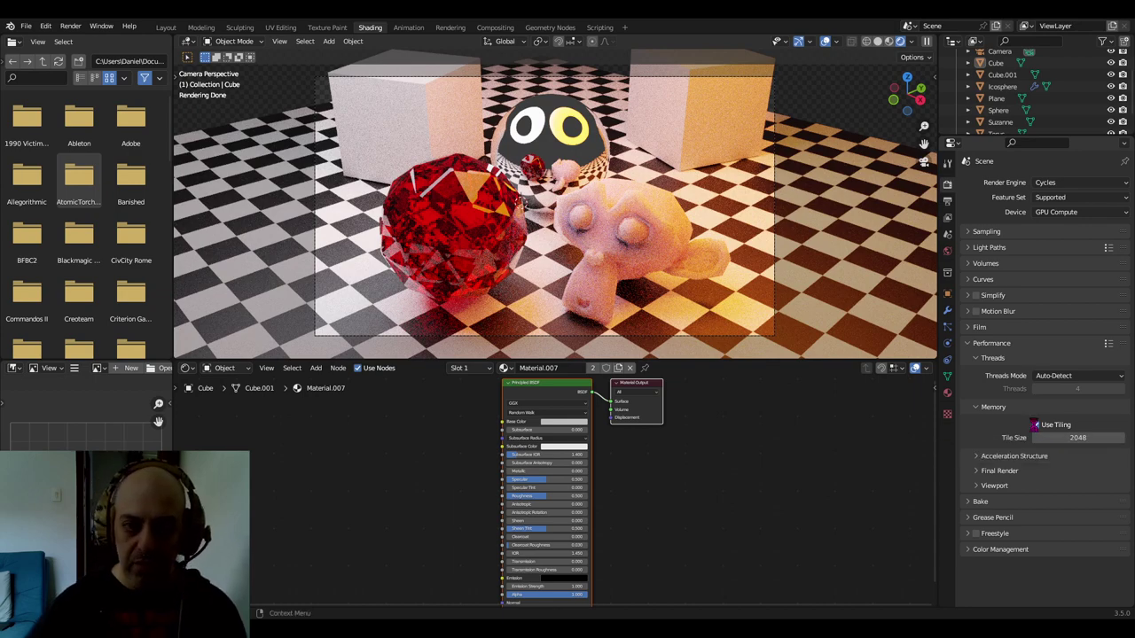
Render the scene as a still image, and turn tiling off and on again in the Memory settings
key("F12")
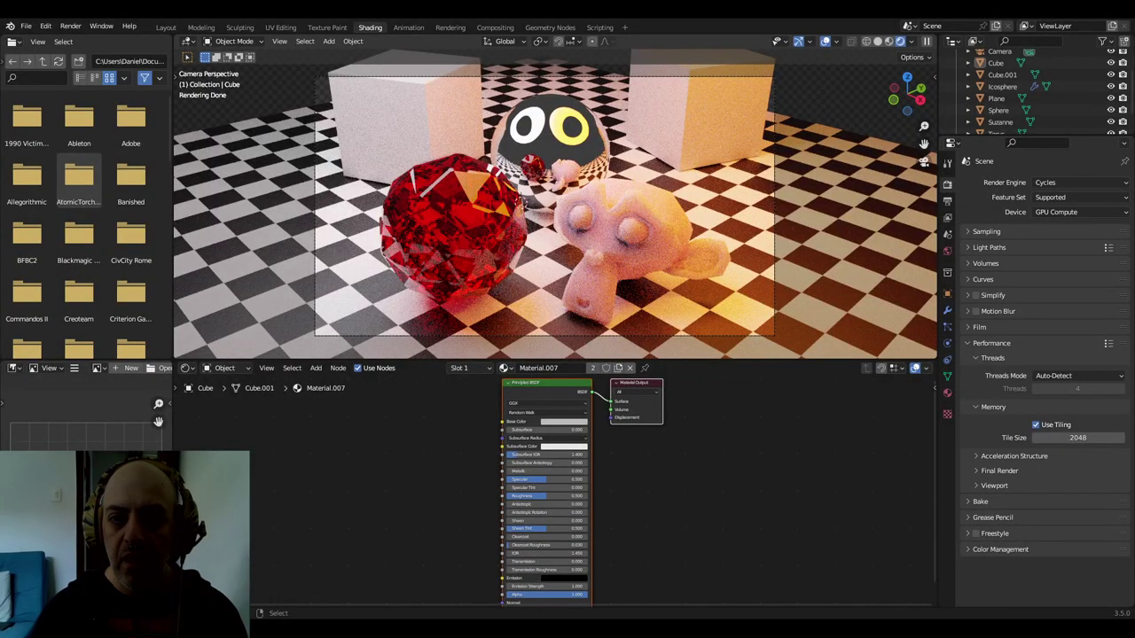
left_click(1036, 426)
left_click(1036, 427)
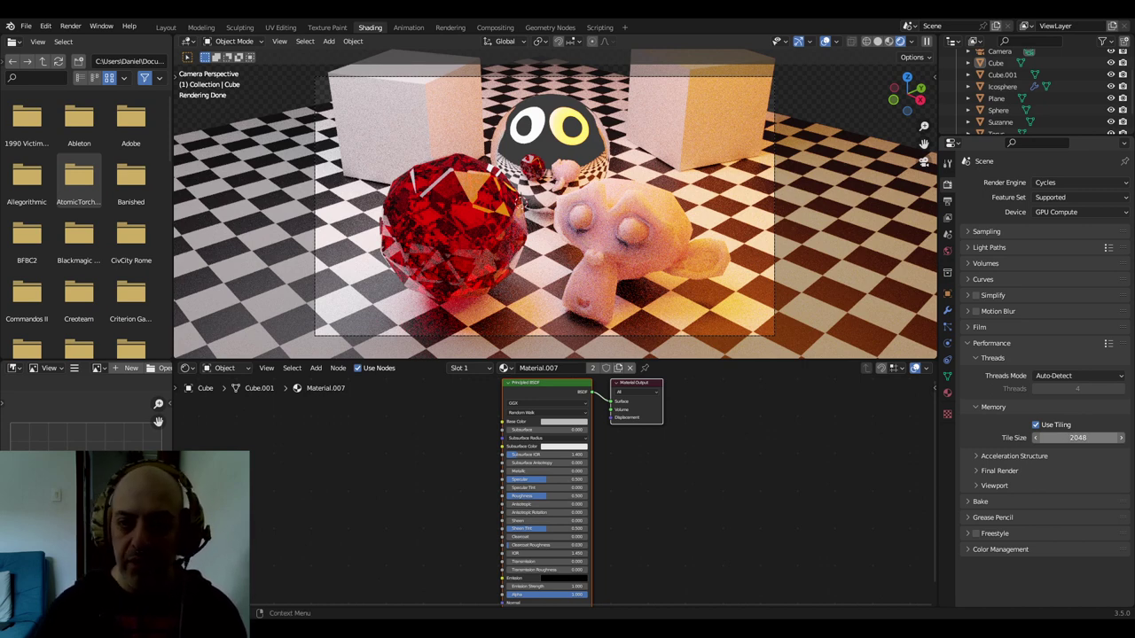
Set the render tile size to 32, check the output resolution percentage, and run a test render of the scene
left_click(1075, 437)
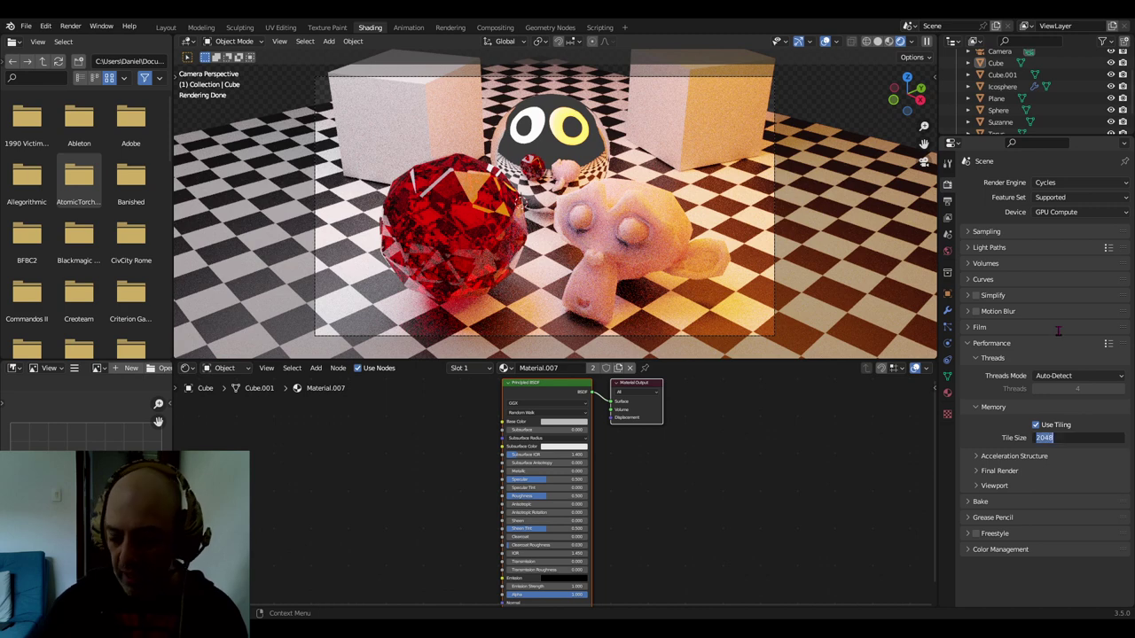
type("32")
key("Return")
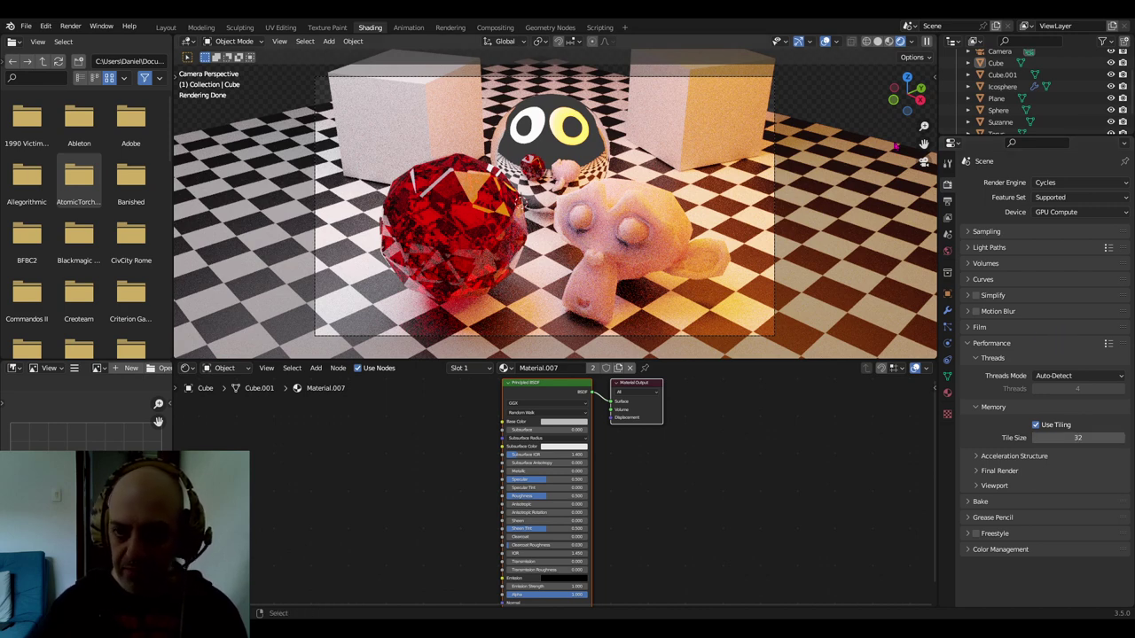
left_click(947, 217)
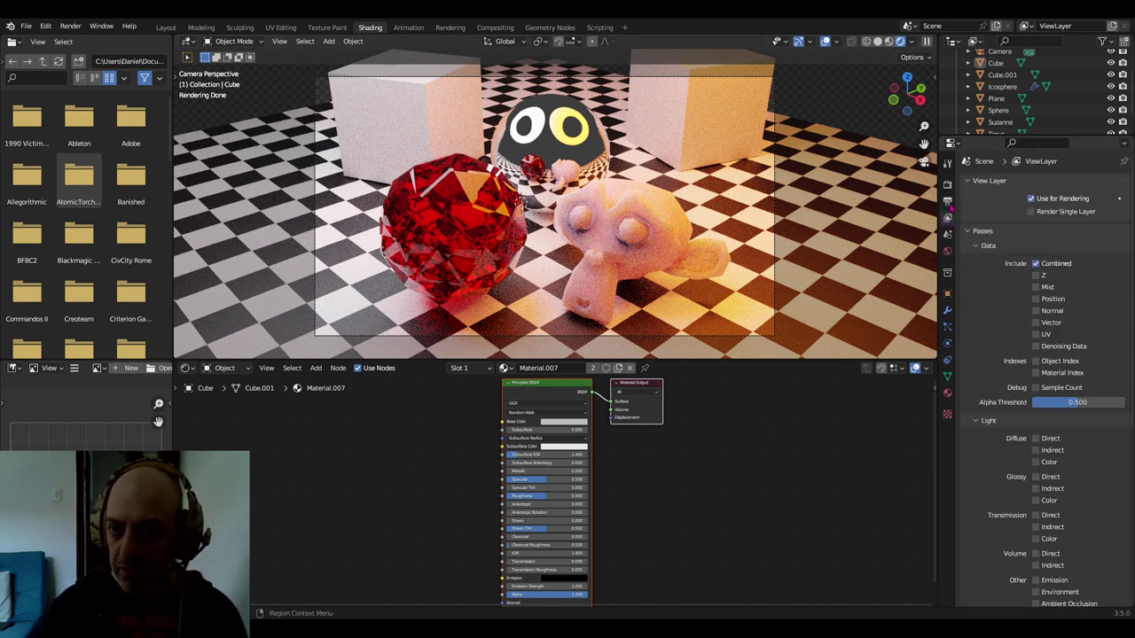
left_click(947, 201)
double_click(1082, 222)
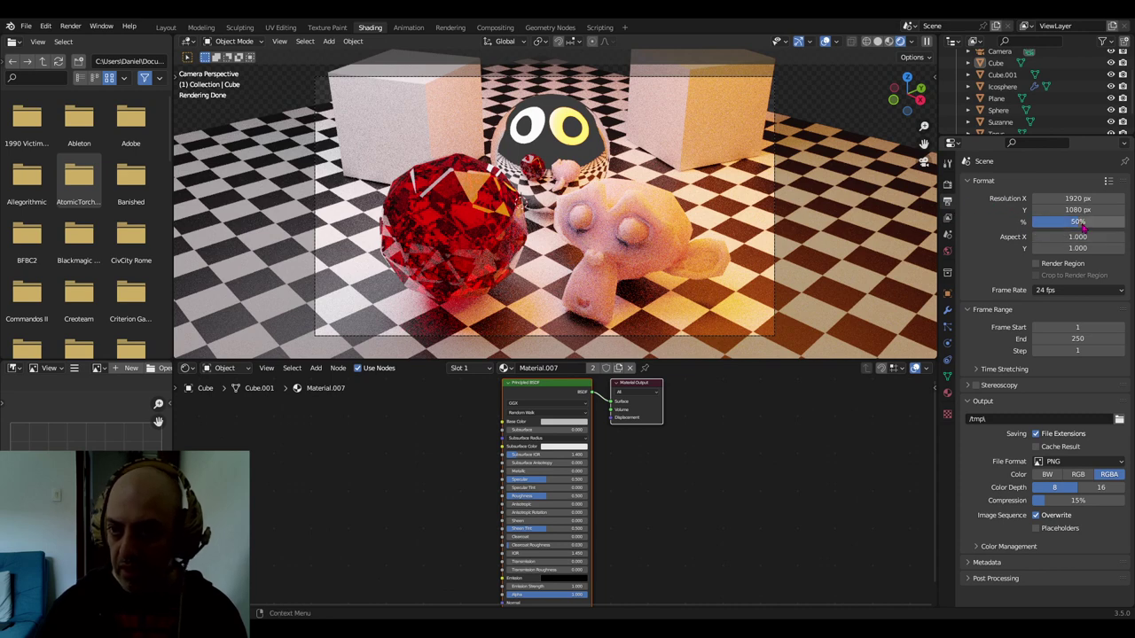
left_click(947, 184)
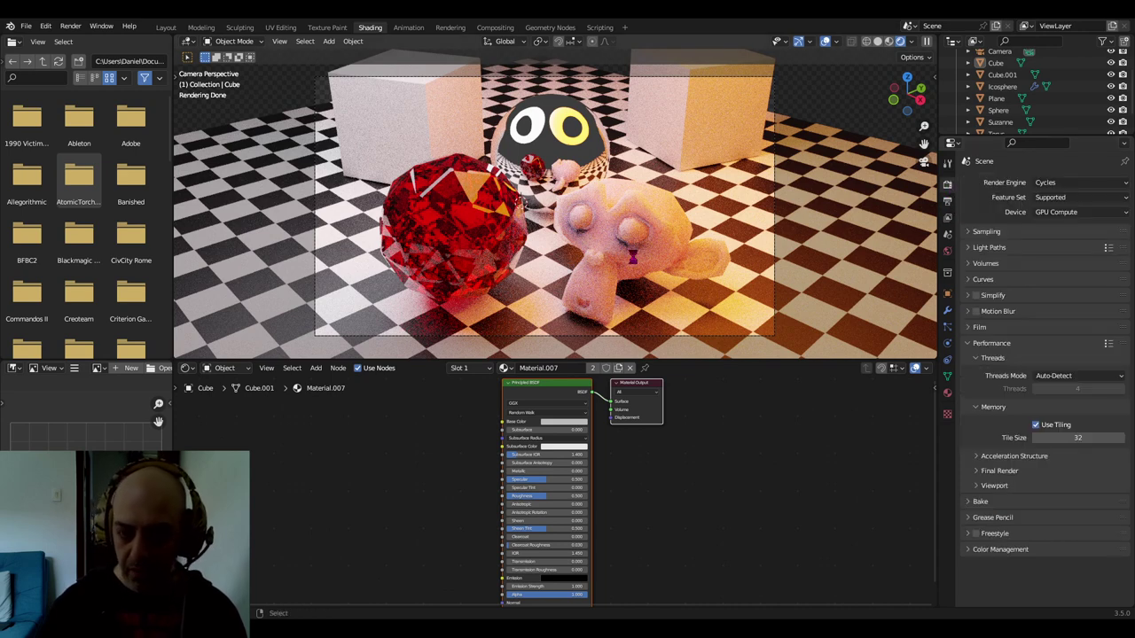
key("F12")
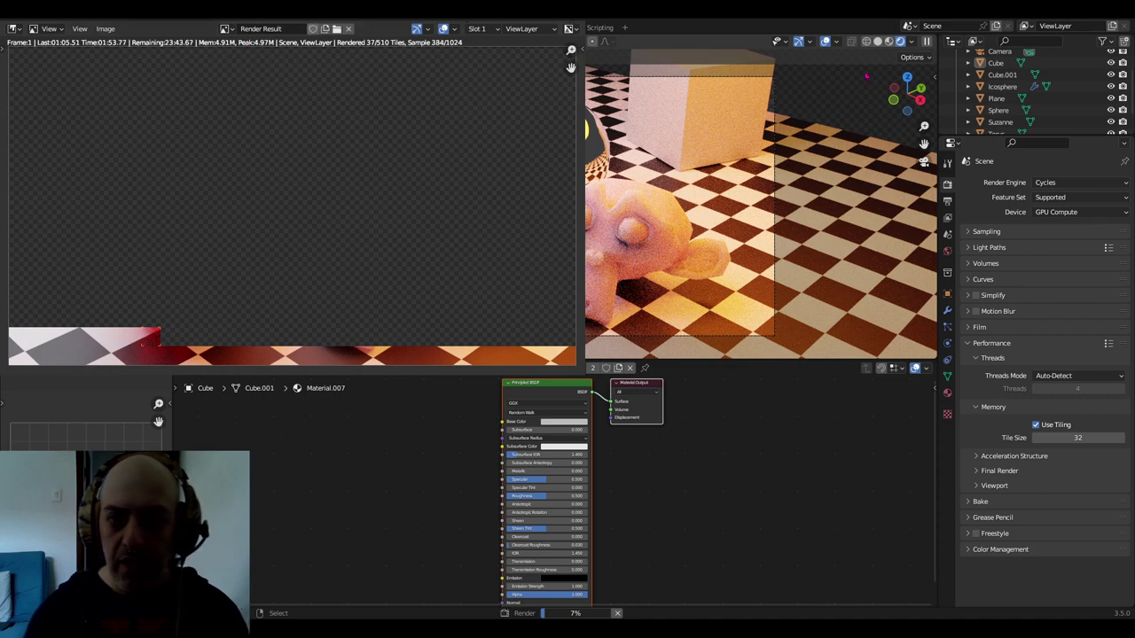
key("Escape")
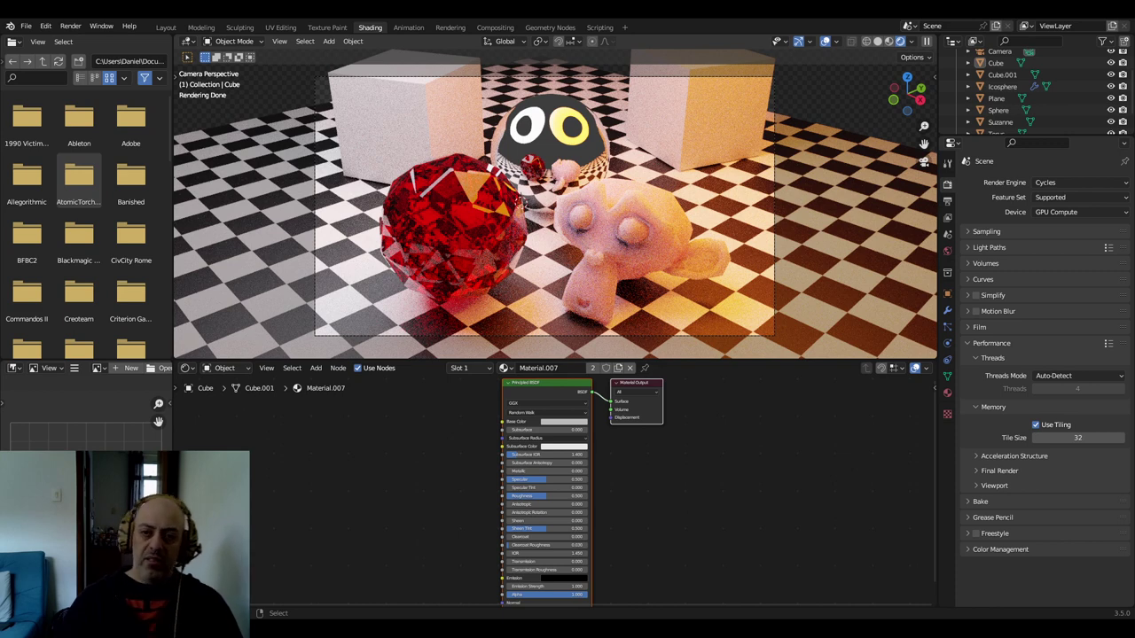
Set the render tile size to 128 and run a short test render of the scene
left_click(1078, 437)
type("128")
key("Return")
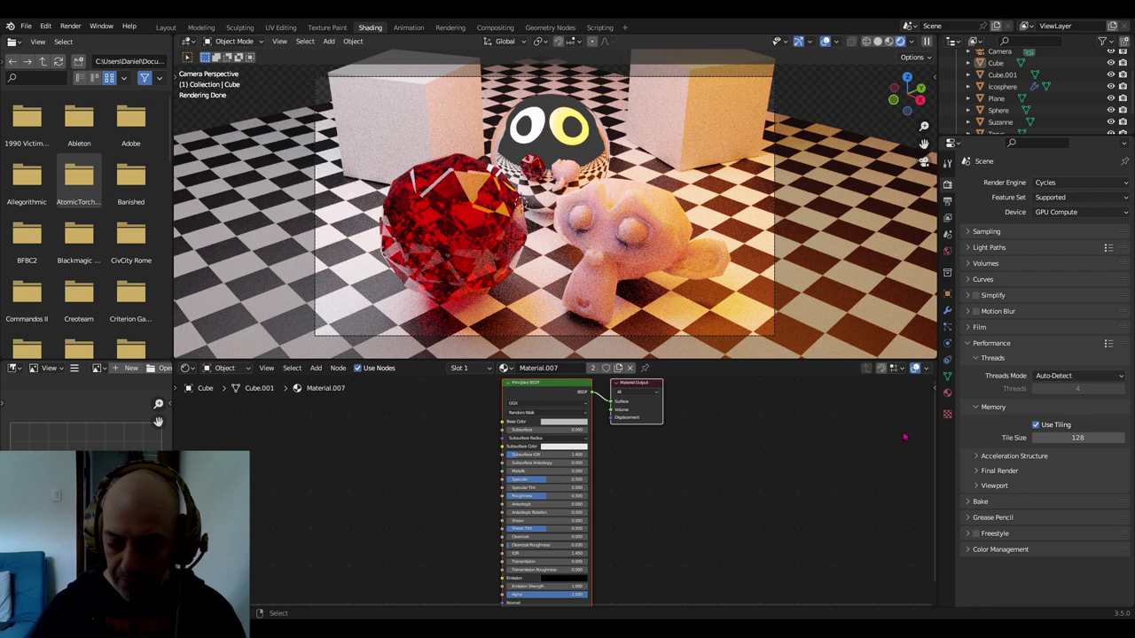
key("F12")
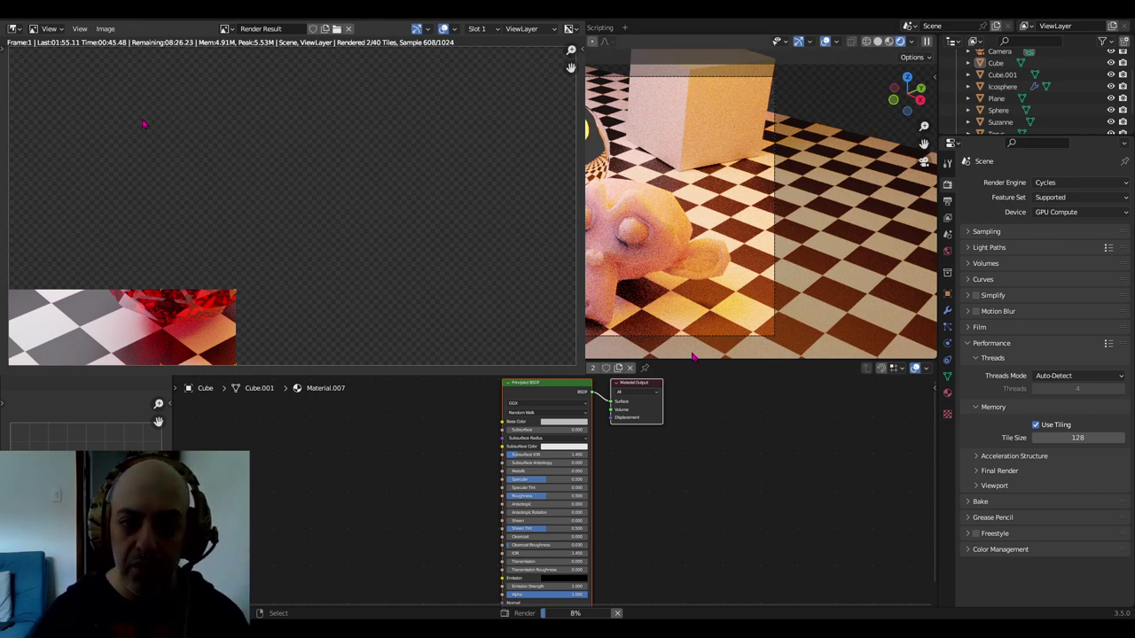
key("Escape")
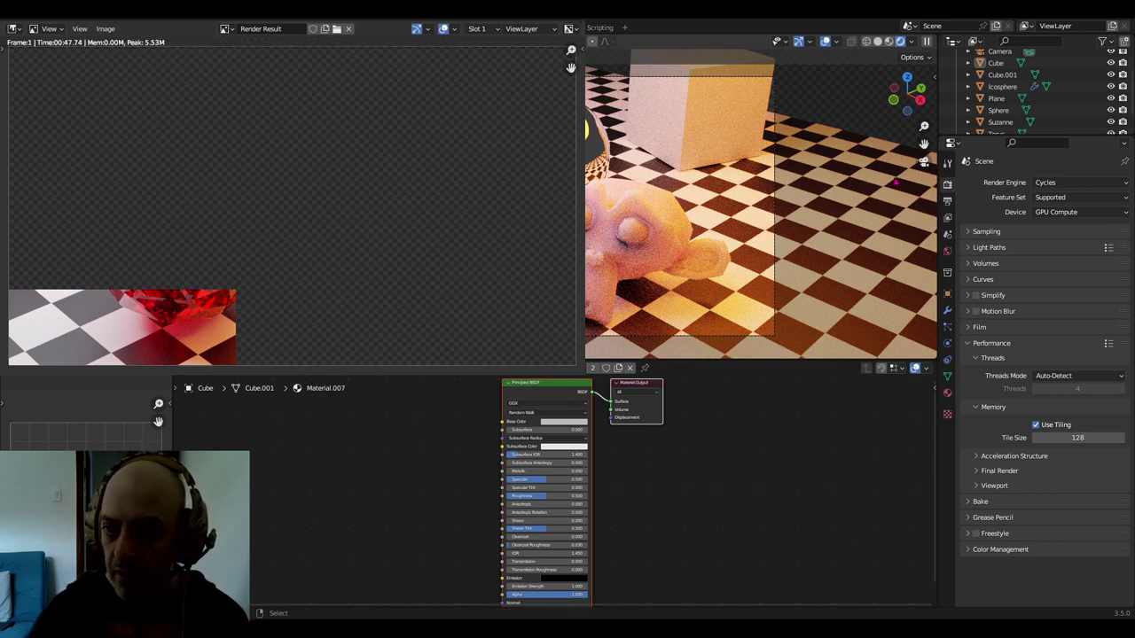
key("Escape")
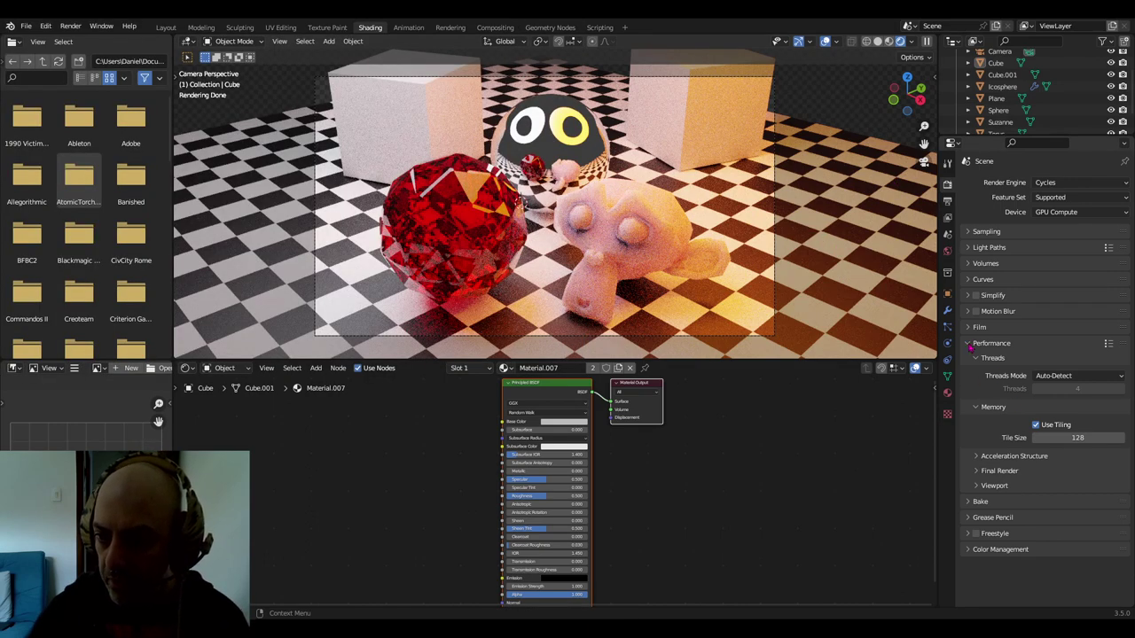
Examine the Bake settings and the Grease Pencil anti-aliasing setting of the Cycles render properties
left_click(970, 344)
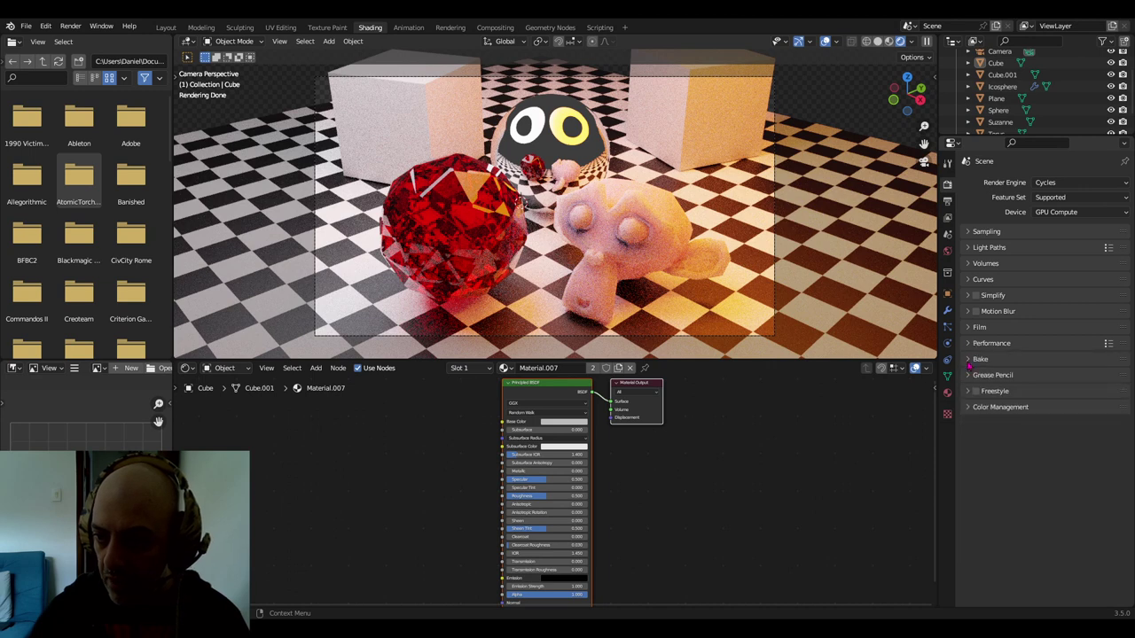
left_click(969, 360)
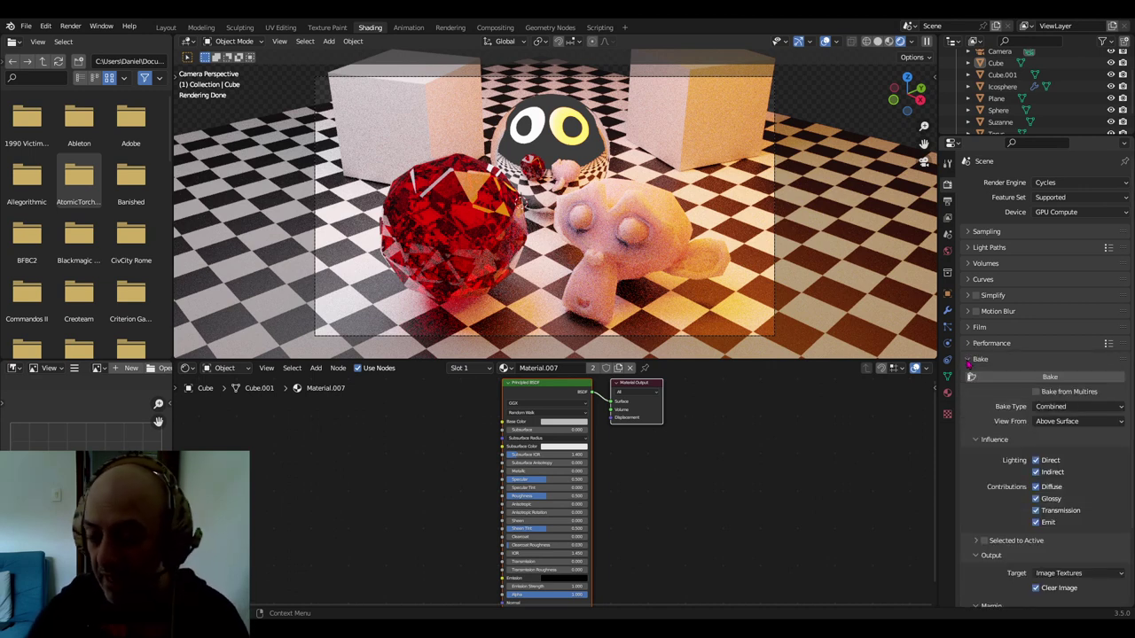
scroll(979, 371, "down", 2)
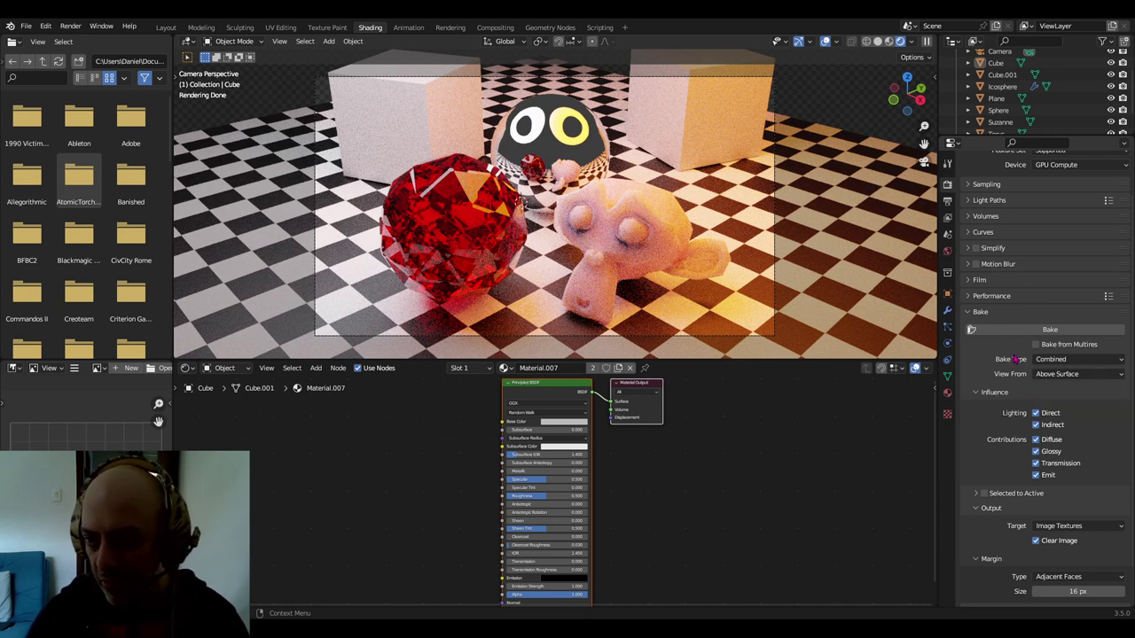
scroll(993, 387, "down", 2)
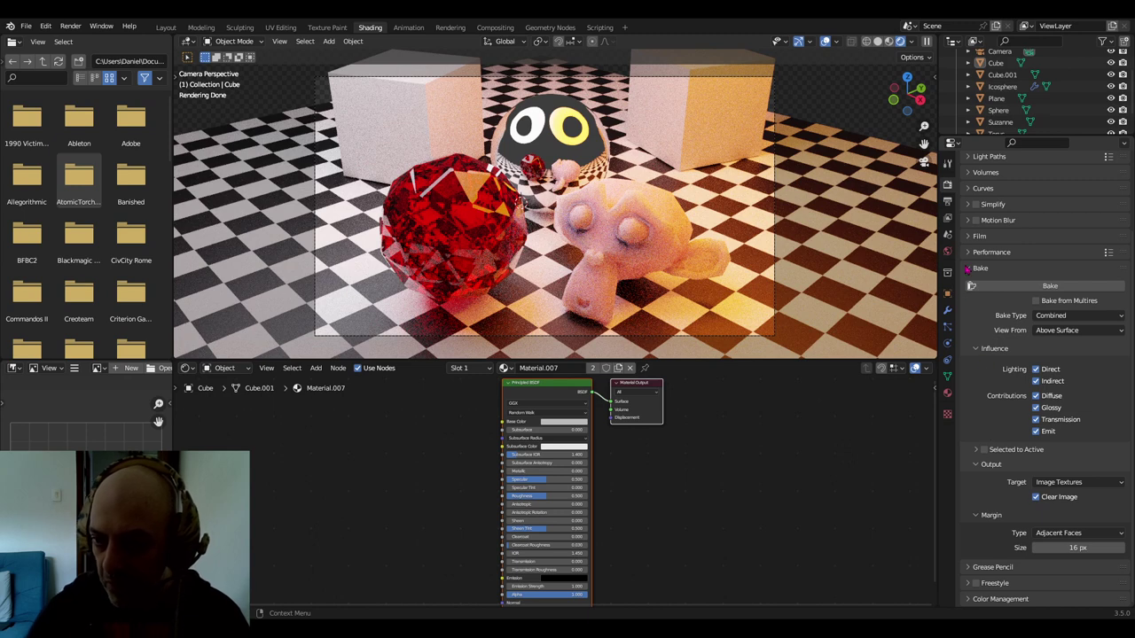
left_click(971, 271)
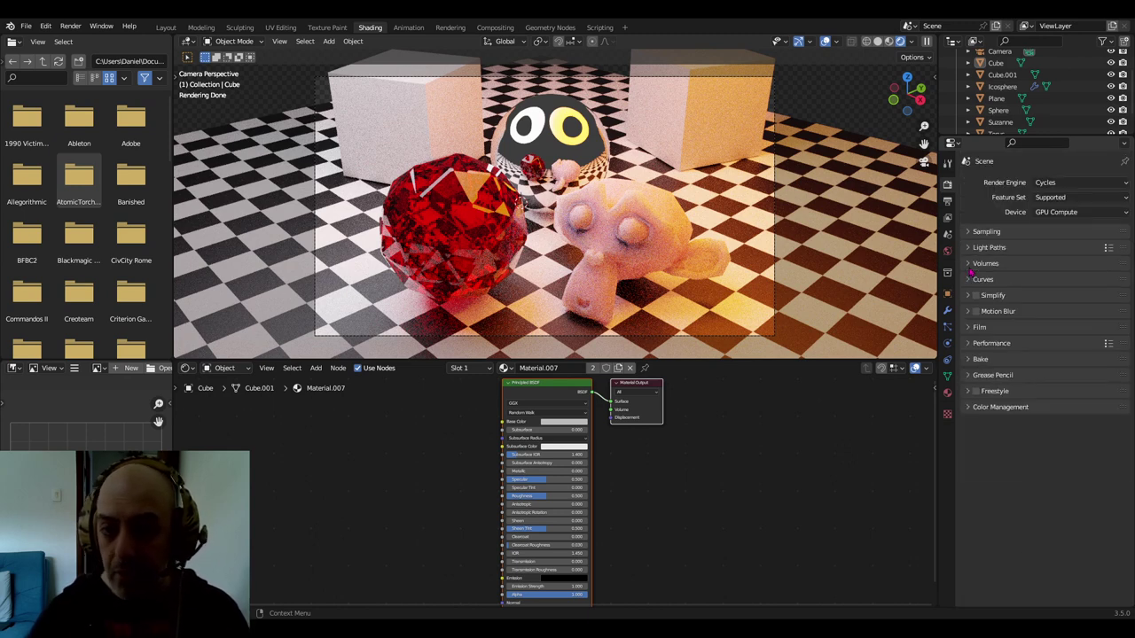
left_click(971, 376)
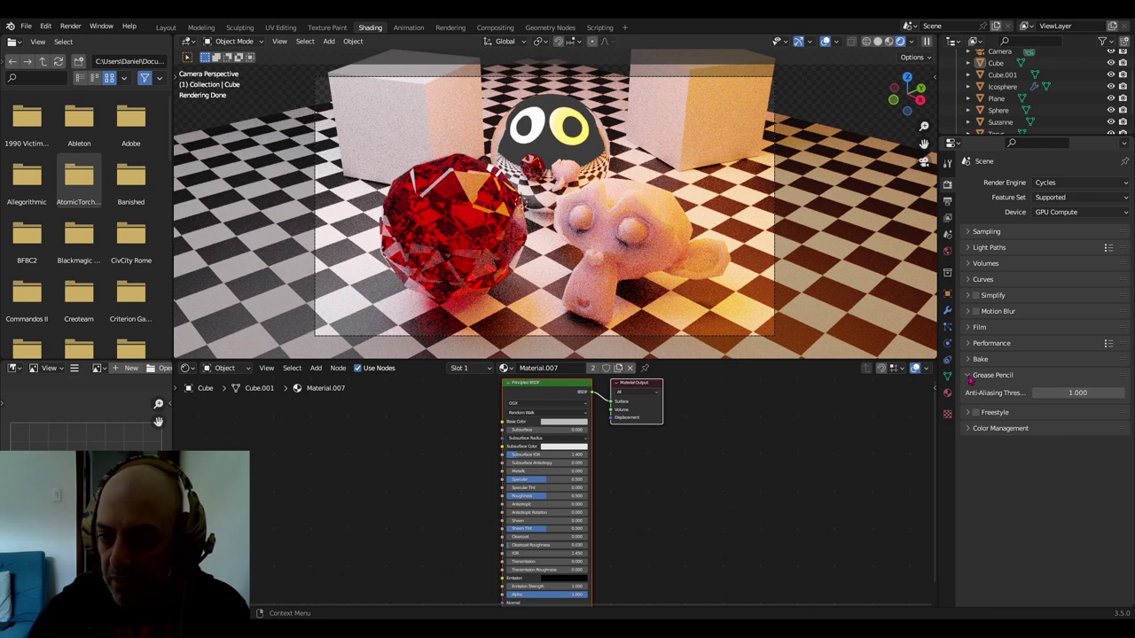
left_click(971, 375)
Enable Freestyle for a short test render of the scene, and turn Freestyle off again
left_click(969, 391)
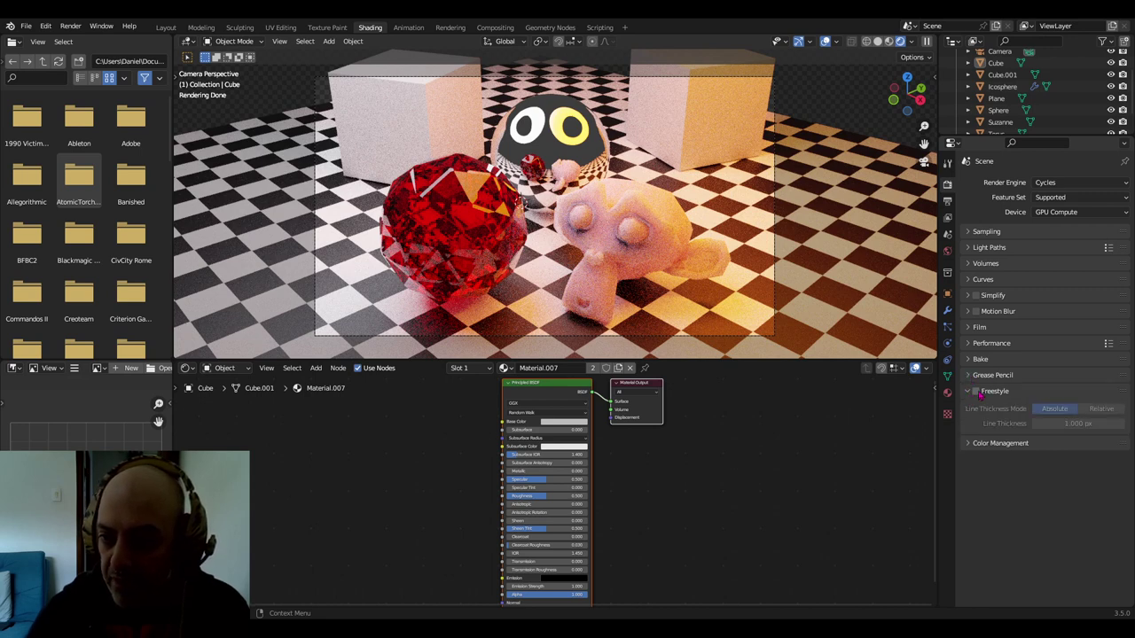
left_click(977, 392)
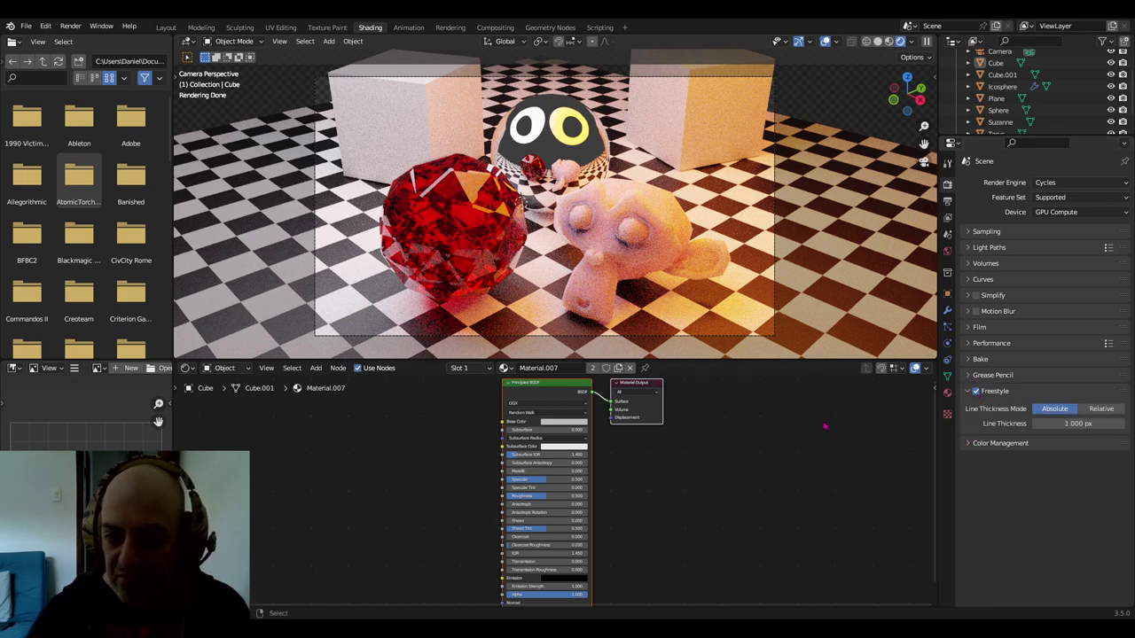
key("F12")
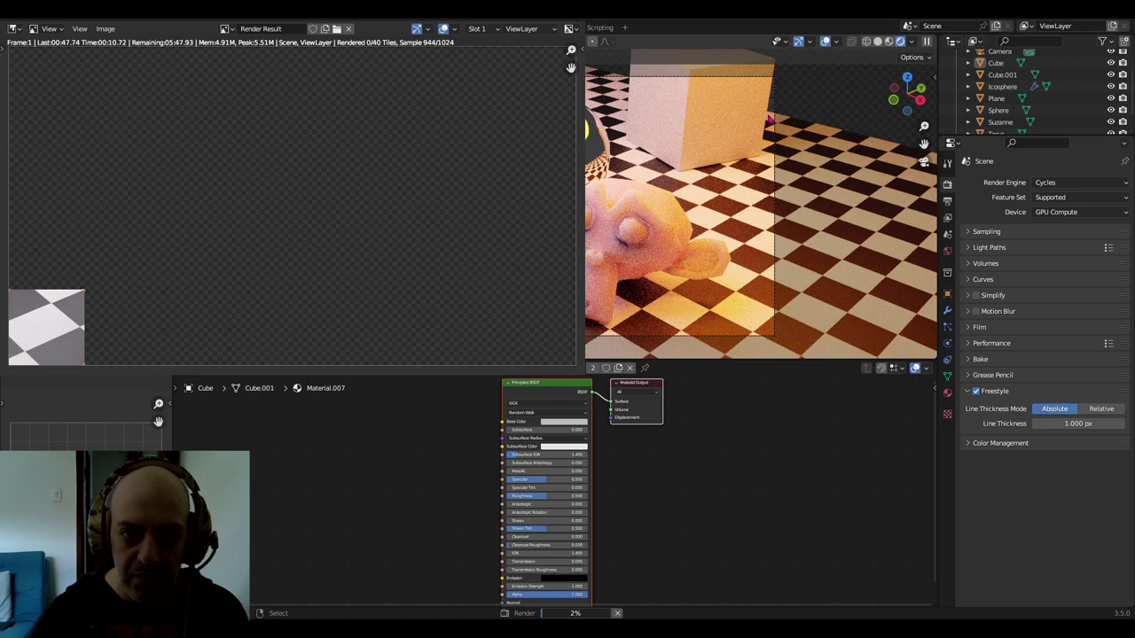
key("Escape")
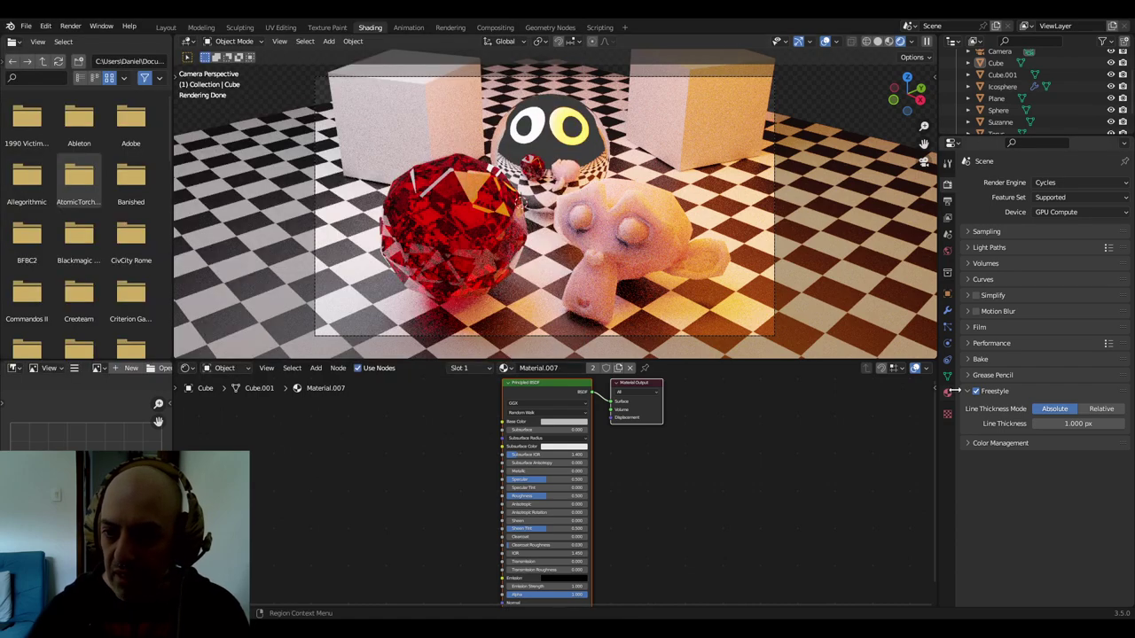
left_click(979, 393)
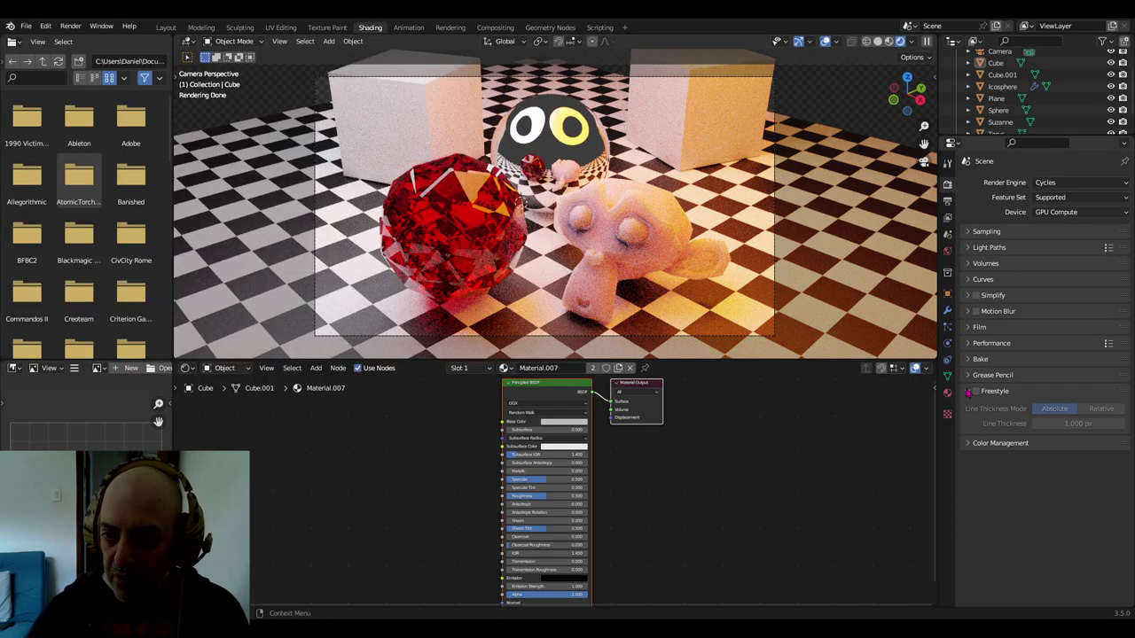
left_click(972, 394)
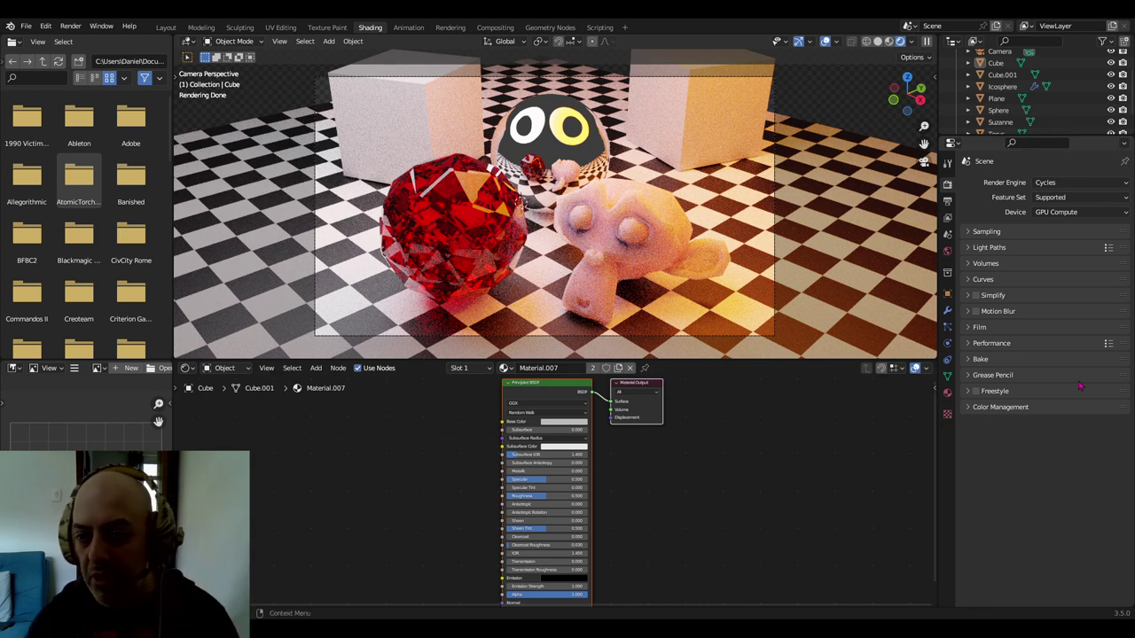
Open the Color Management settings and choose sRGB as the display device
left_click(966, 411)
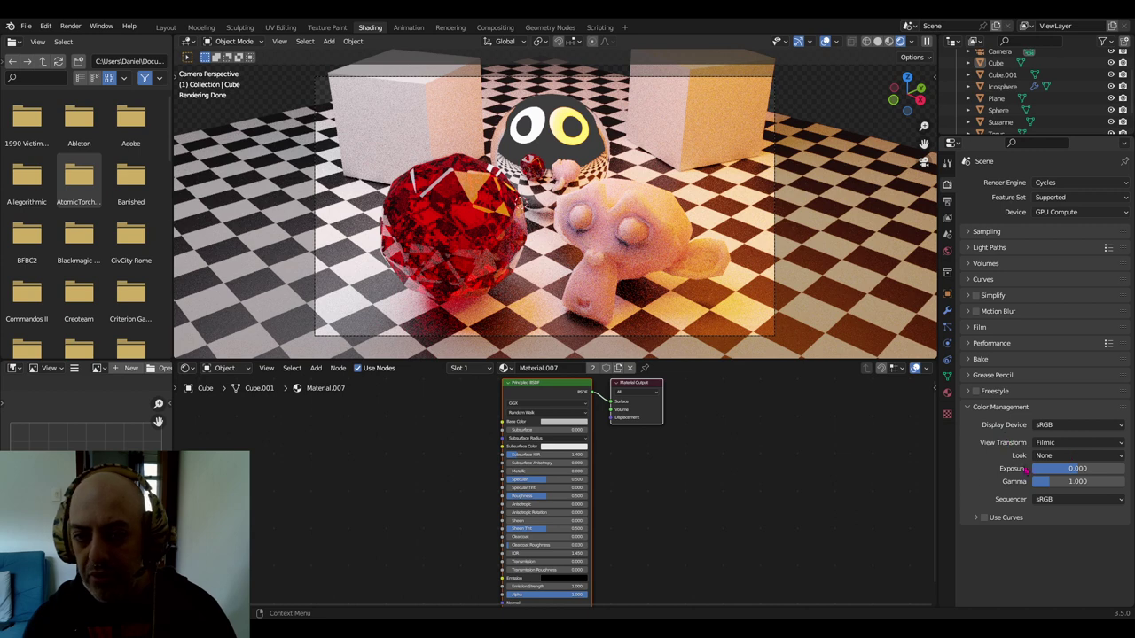
left_click(1071, 426)
left_click(1070, 426)
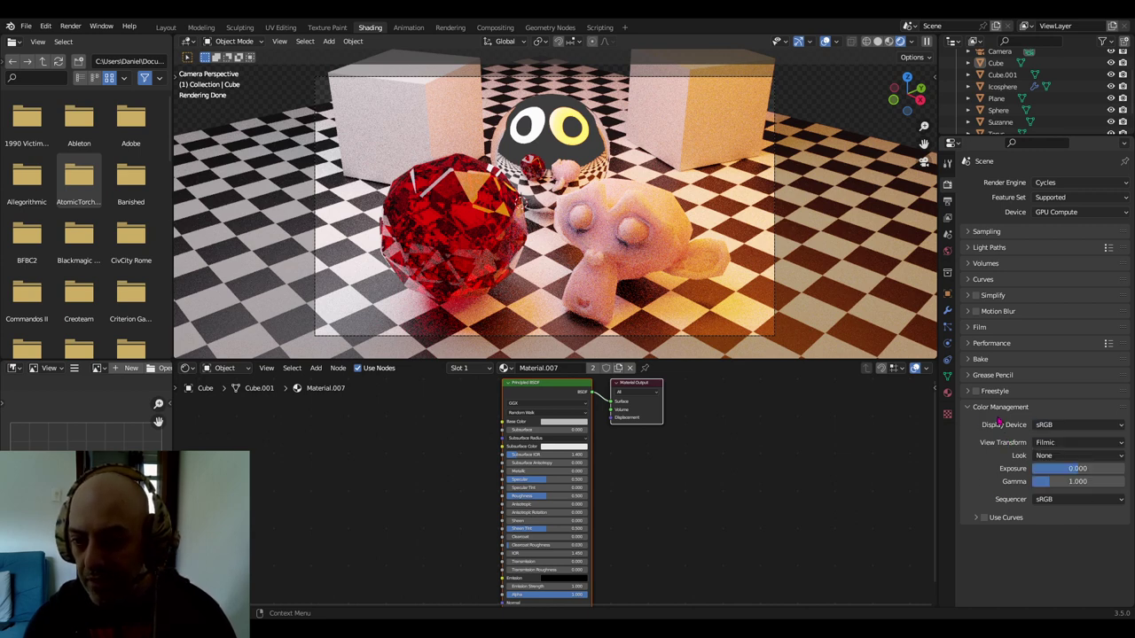
left_click(1069, 427)
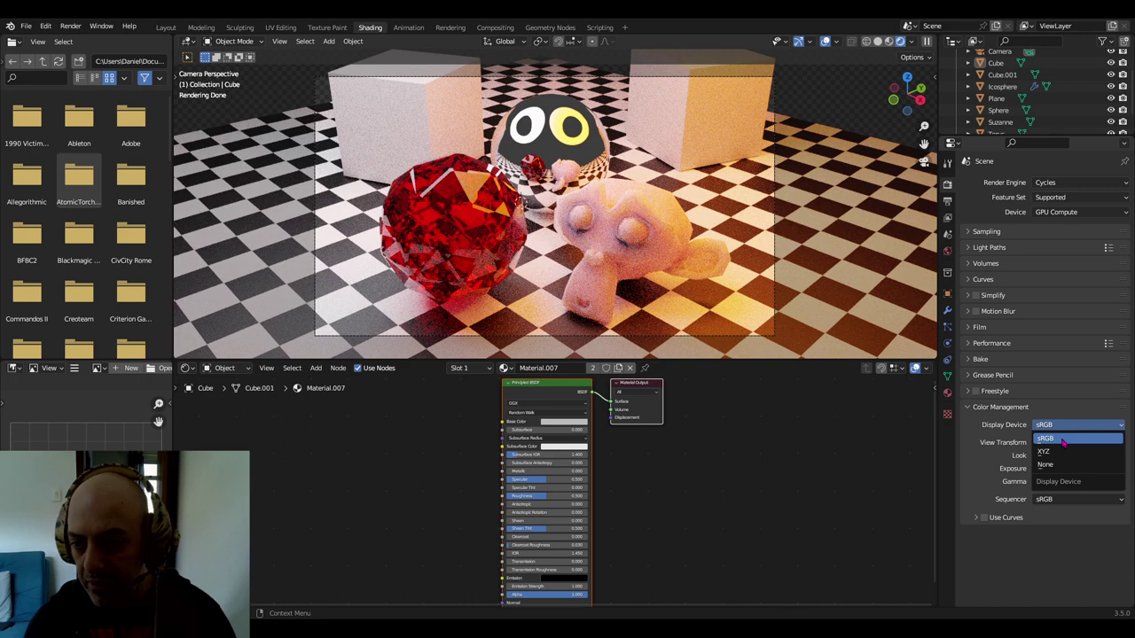
left_click(1064, 439)
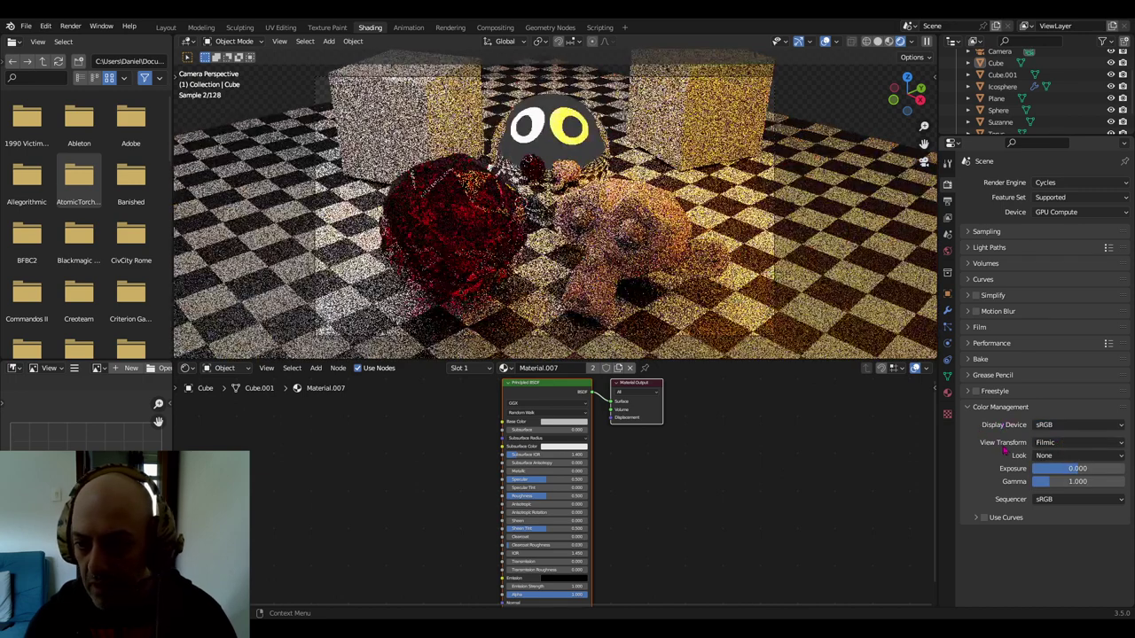
Try the Filmic Log, Raw and False Color view transforms on the scene, and set the view transform back to Filmic
left_click(1060, 443)
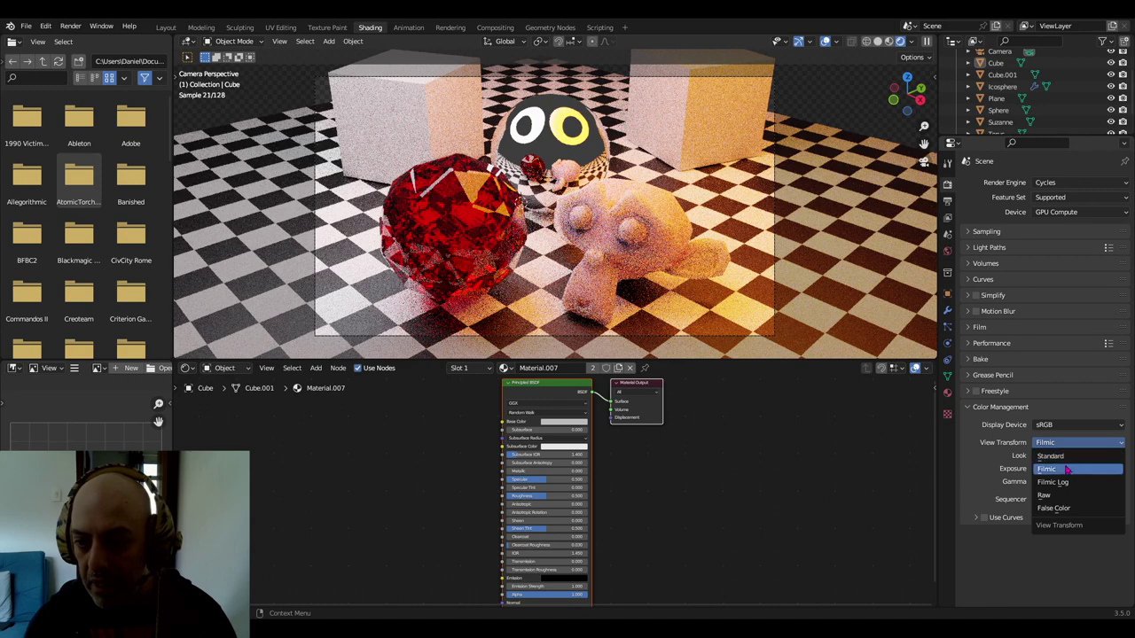
left_click(1075, 483)
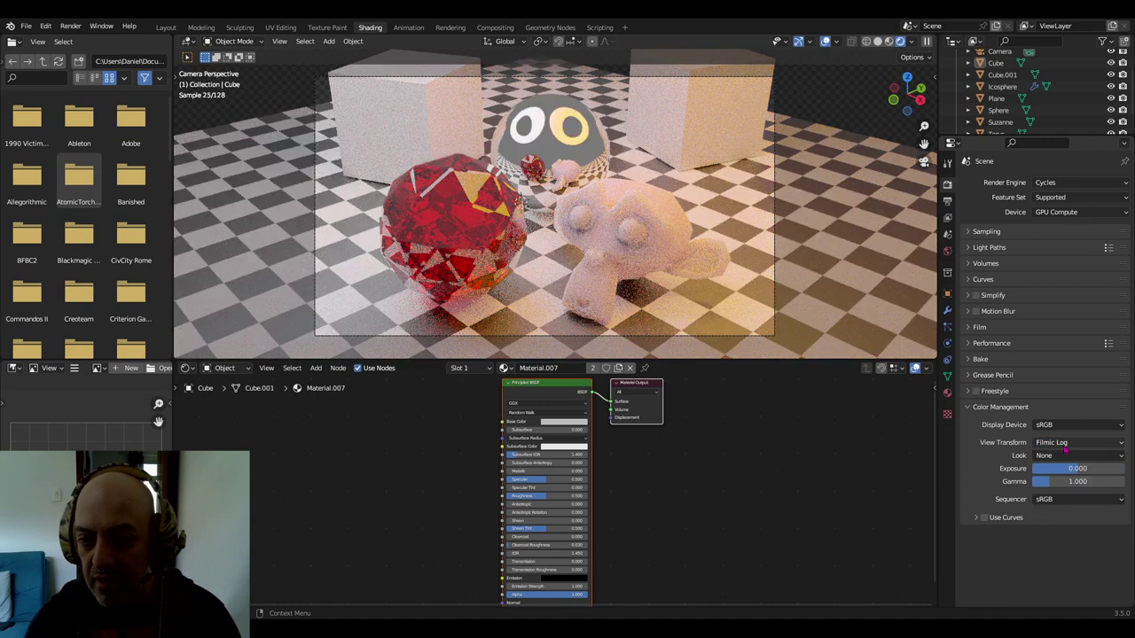
left_click(1065, 448)
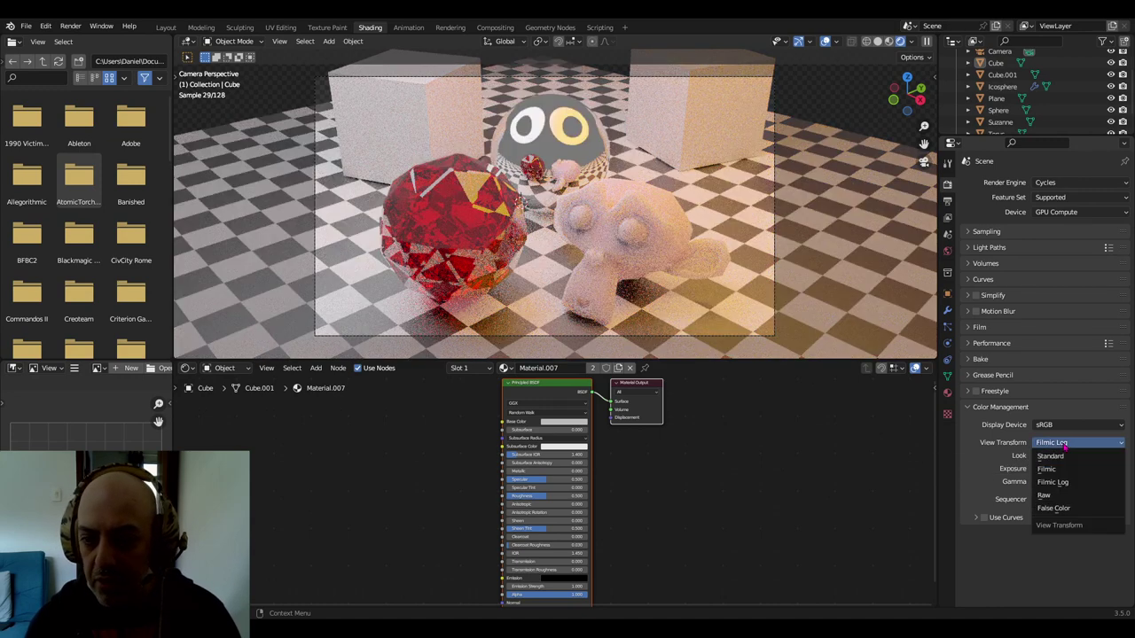
left_click(1049, 496)
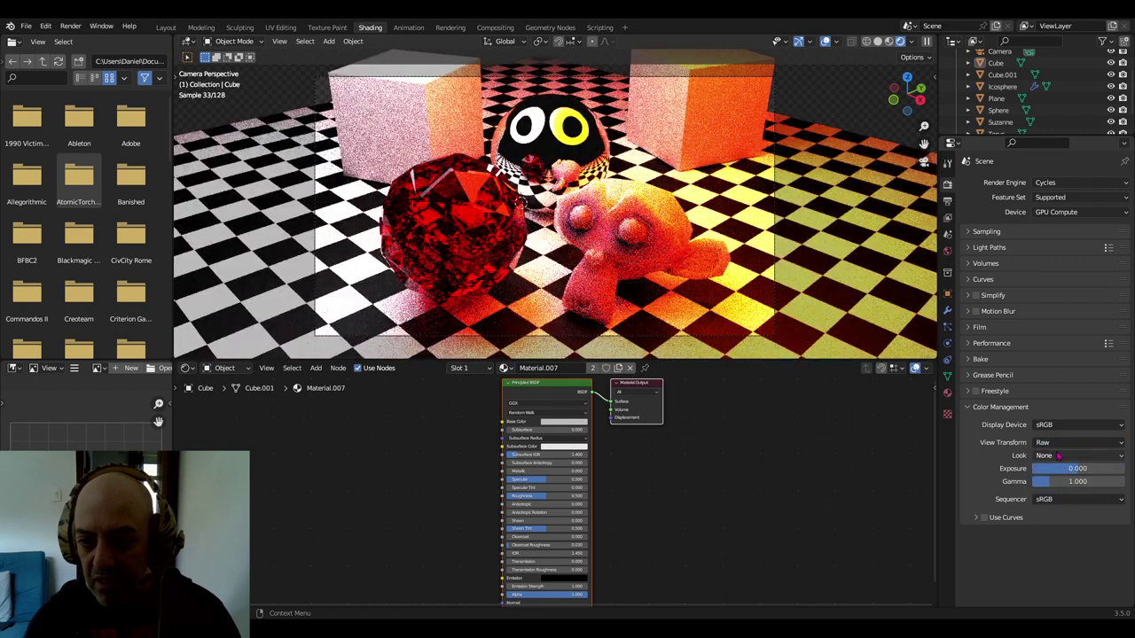
left_click(1061, 445)
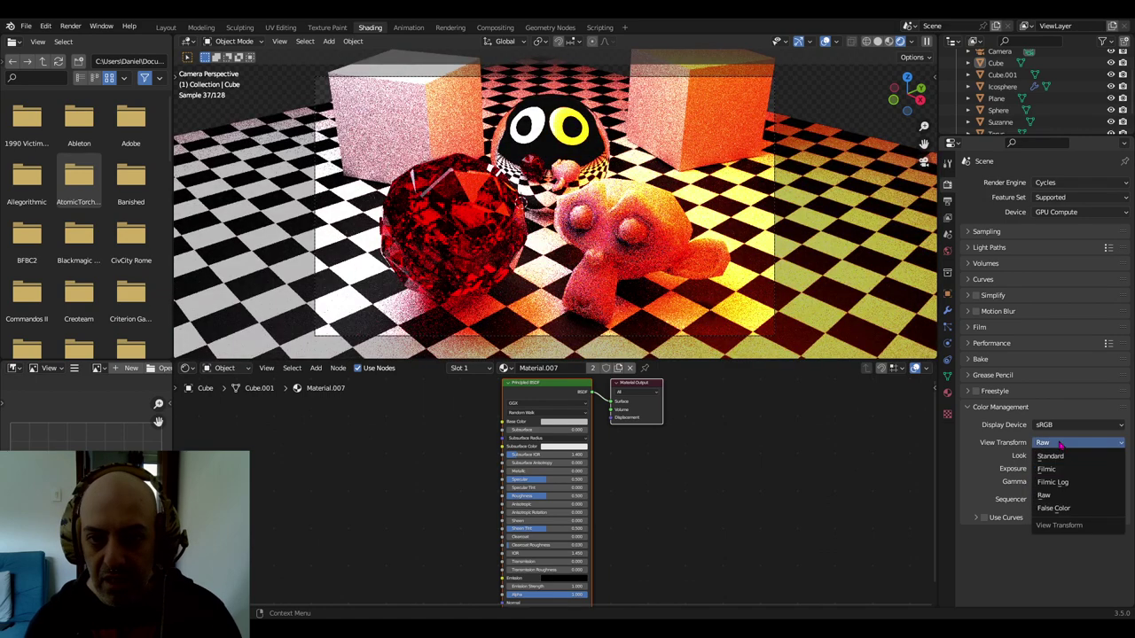
left_click(1058, 509)
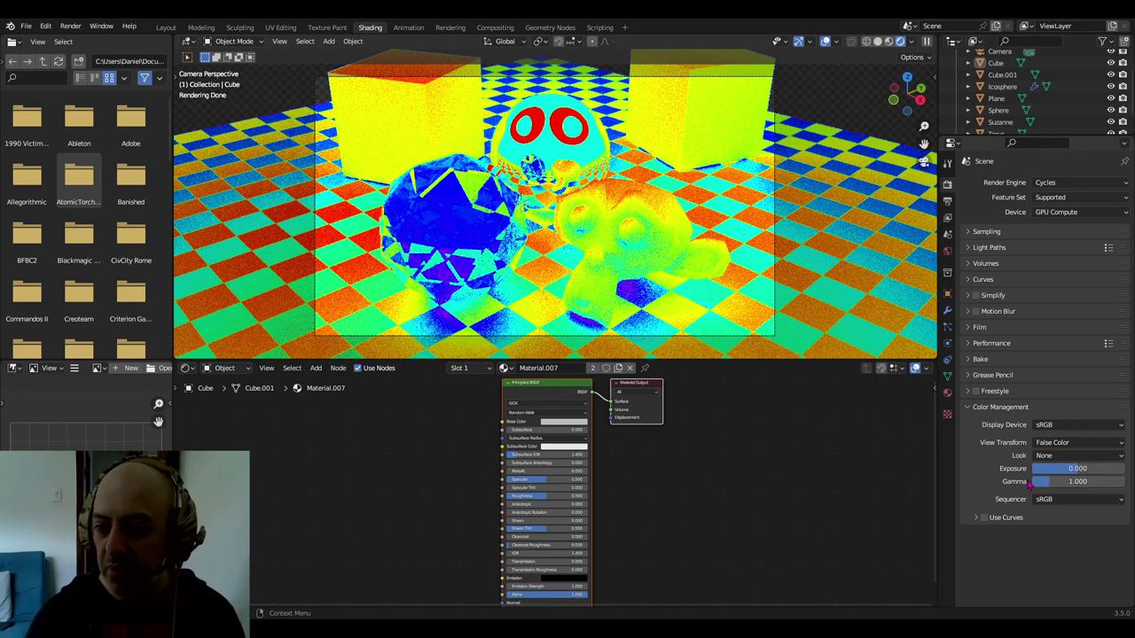
left_click(1067, 442)
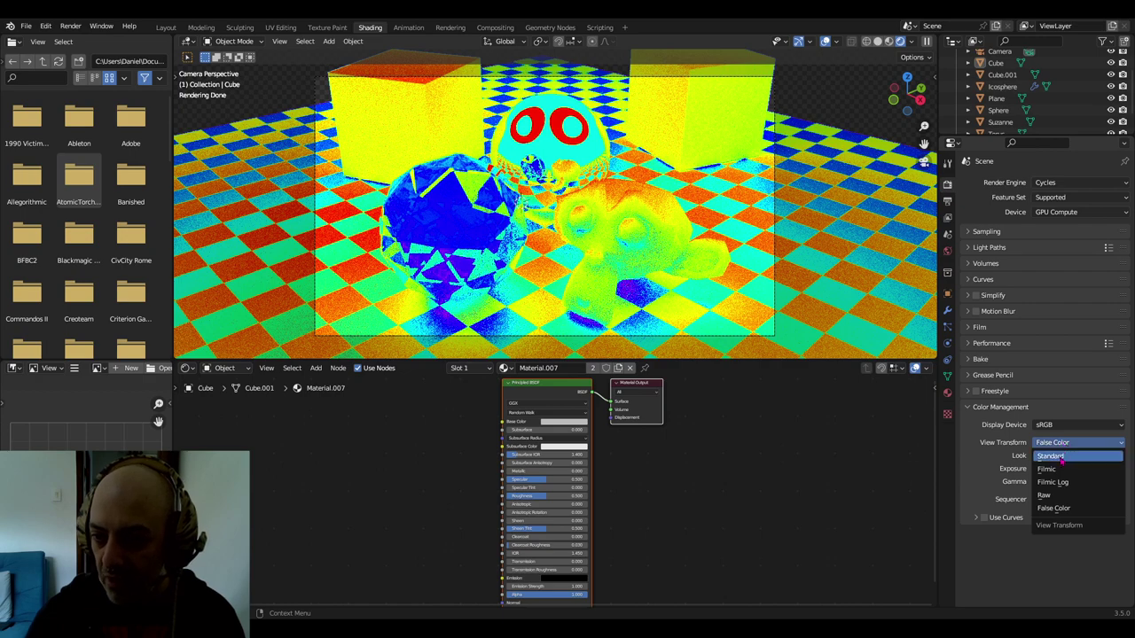
left_click(1060, 469)
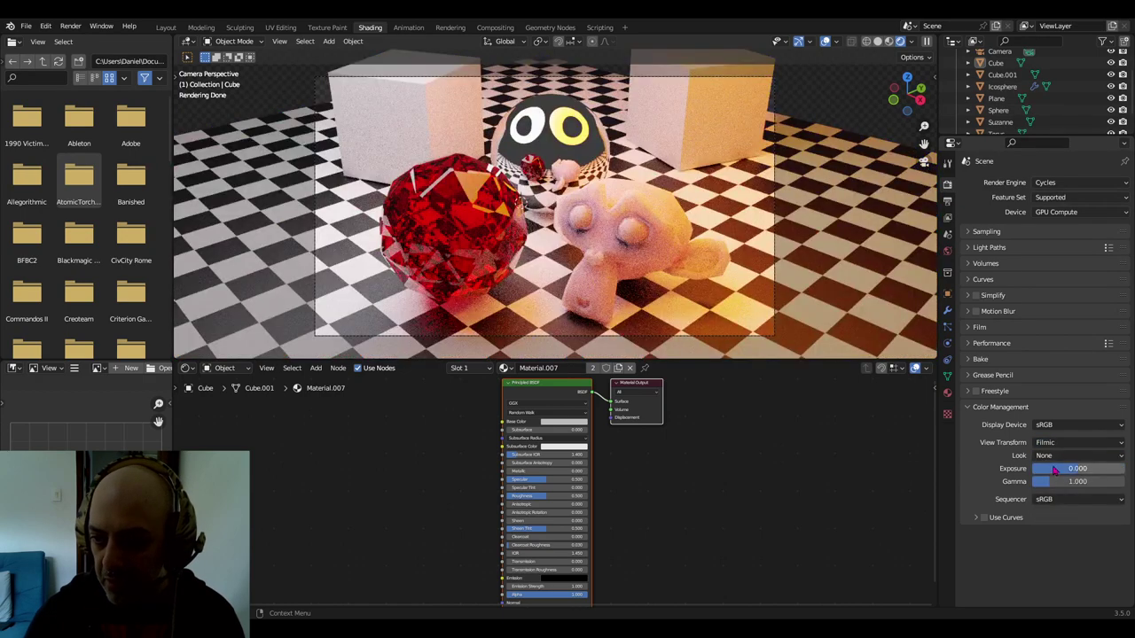
Try the Very Low Contrast and Very High Contrast looks, and set the Look to Medium High Contrast with exposure at 0.000
left_click(1061, 457)
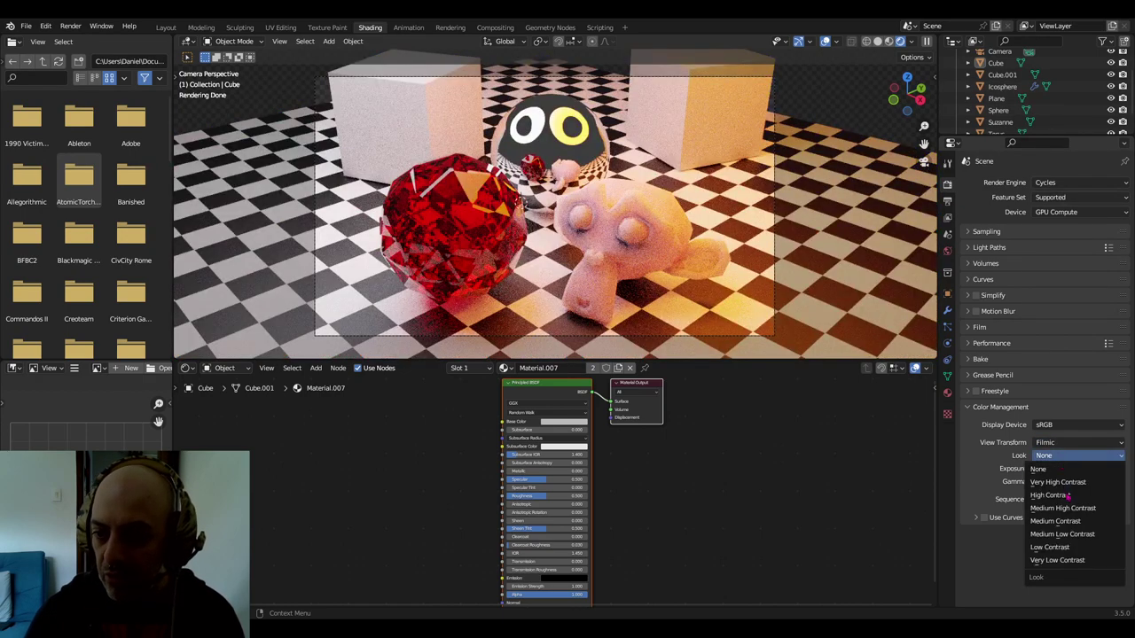
left_click(1066, 562)
left_click(1063, 456)
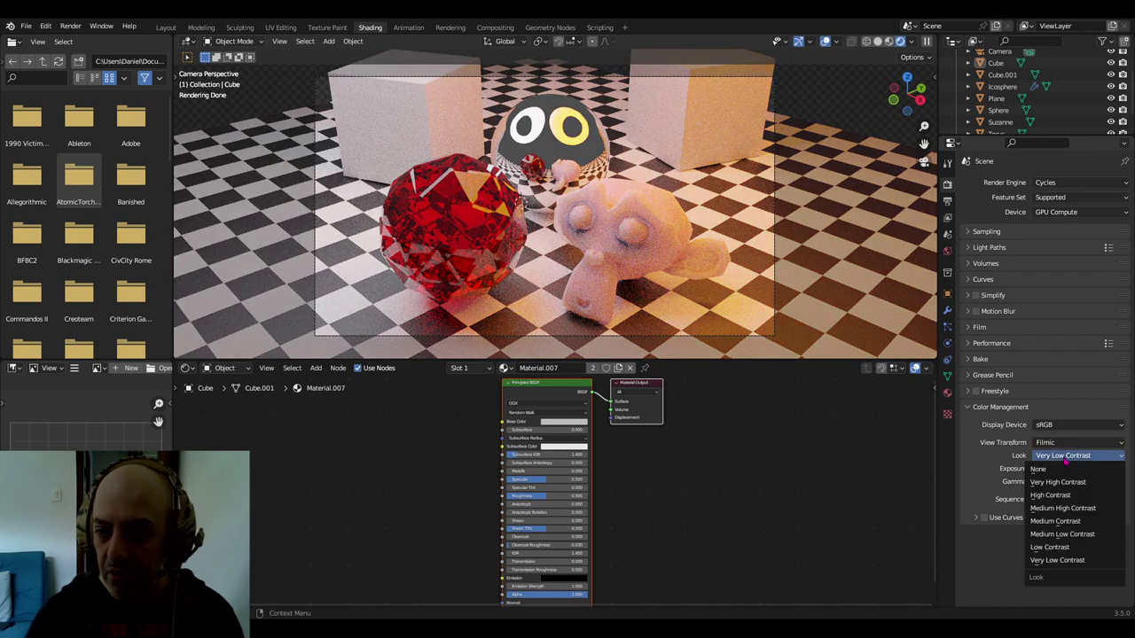
left_click(1064, 483)
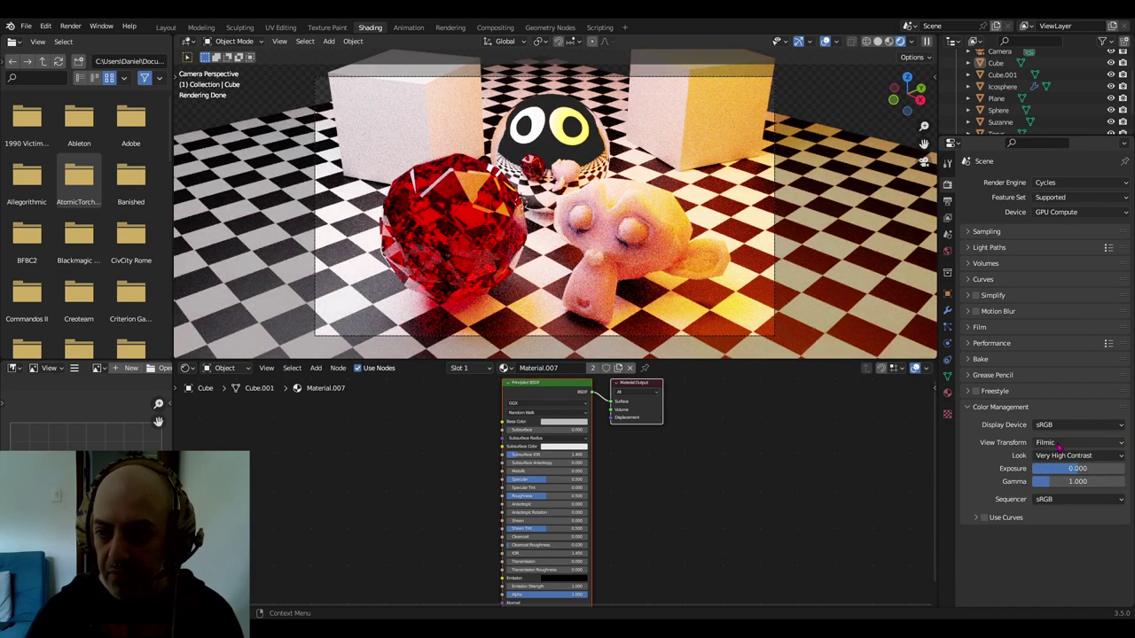
left_click(1063, 458)
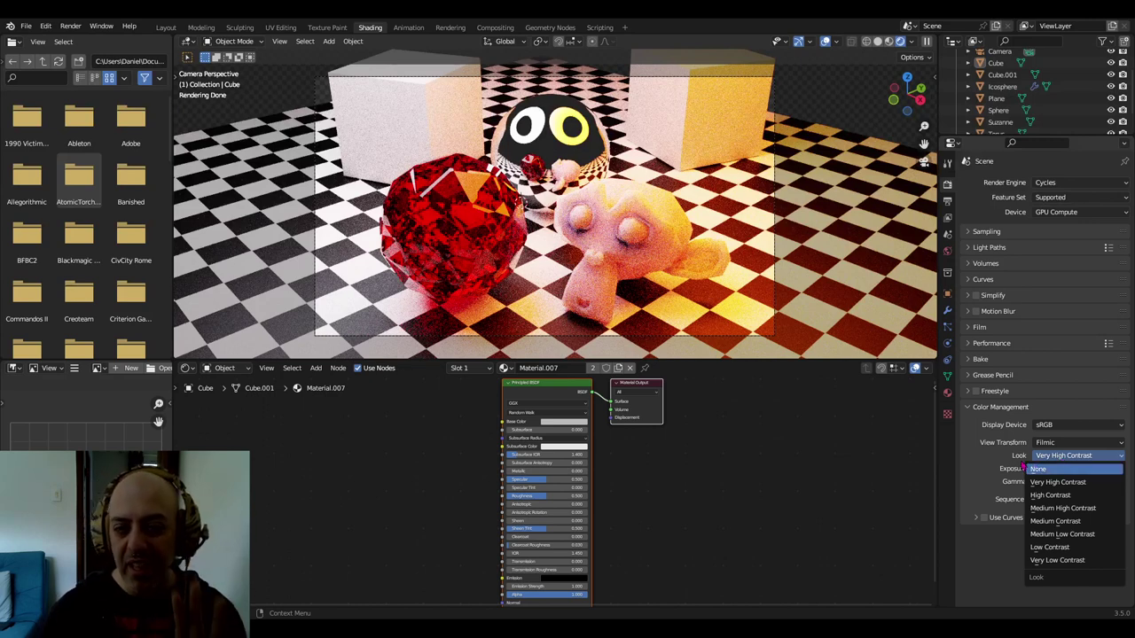
left_click(1070, 509)
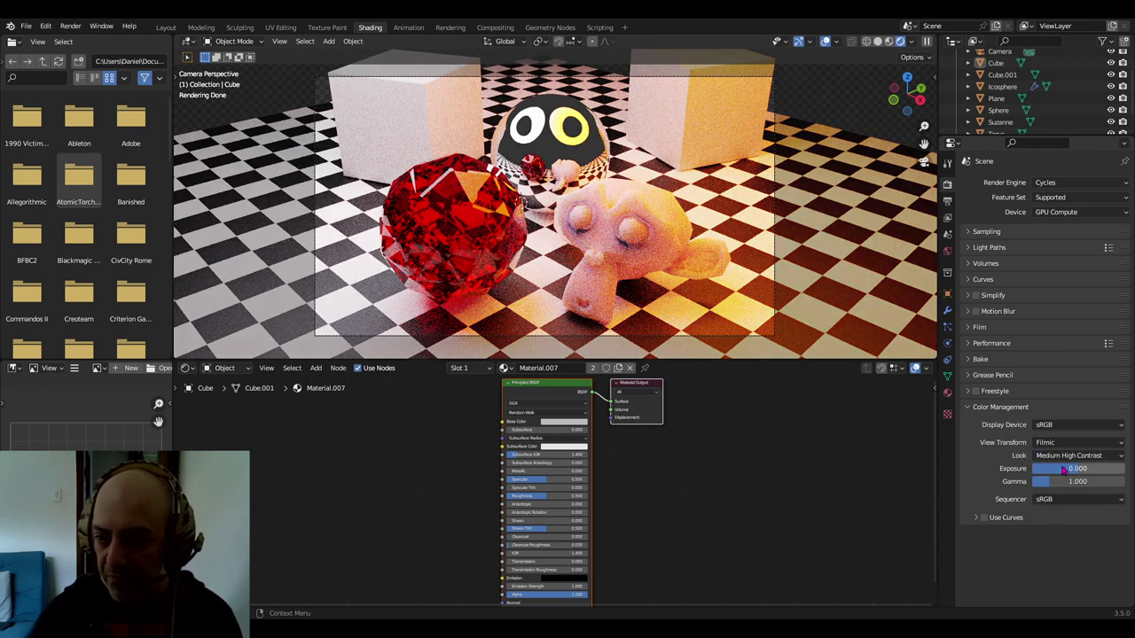
mouse_move(1064, 470)
left_mouse_down()
mouse_move(1117, 470)
mouse_move(984, 470)
mouse_move(1097, 468)
mouse_move(1036, 468)
mouse_move(1125, 481)
mouse_move(1032, 481)
mouse_move(1049, 482)
left_mouse_up()
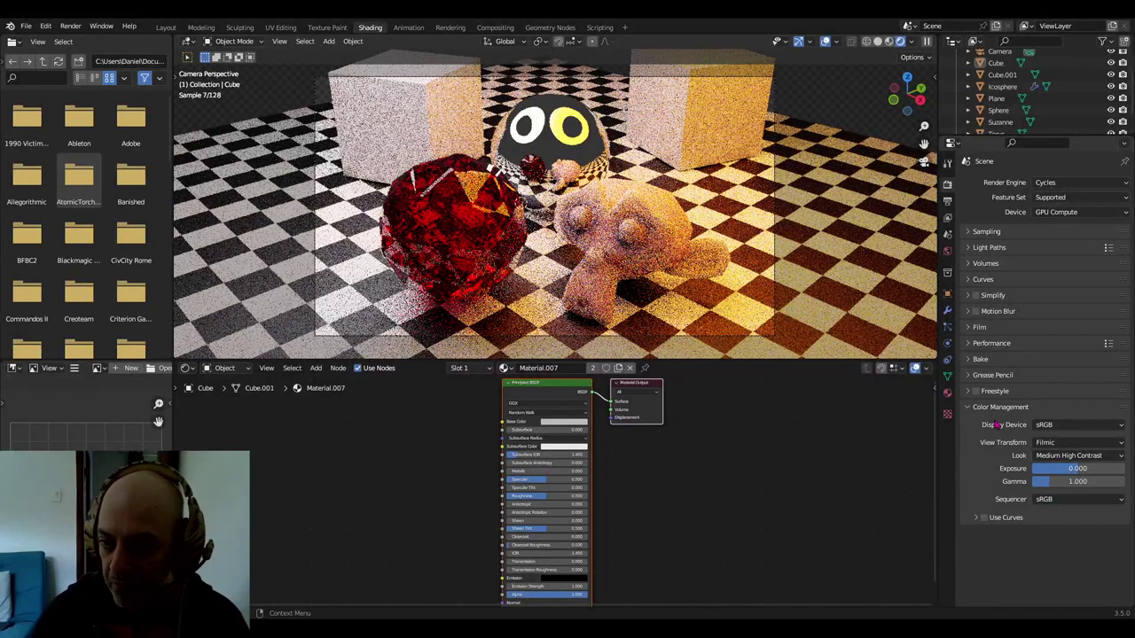
Enable Use Curves in Color Management and raise the middle of the red channel's curve
left_click(975, 517)
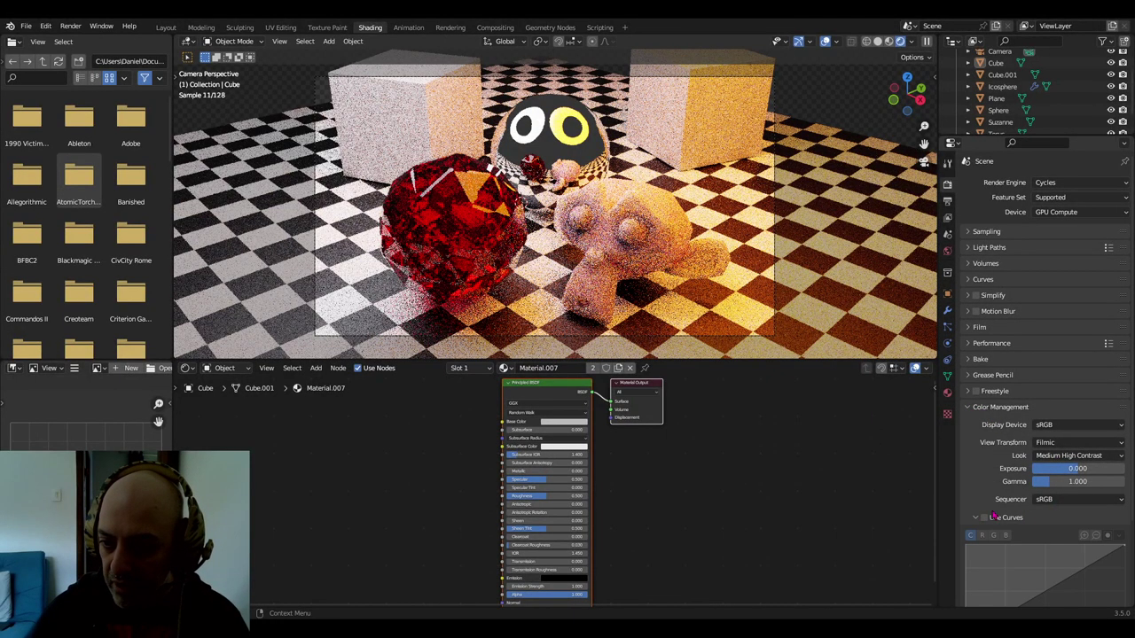
scroll(1000, 493, "down", 3)
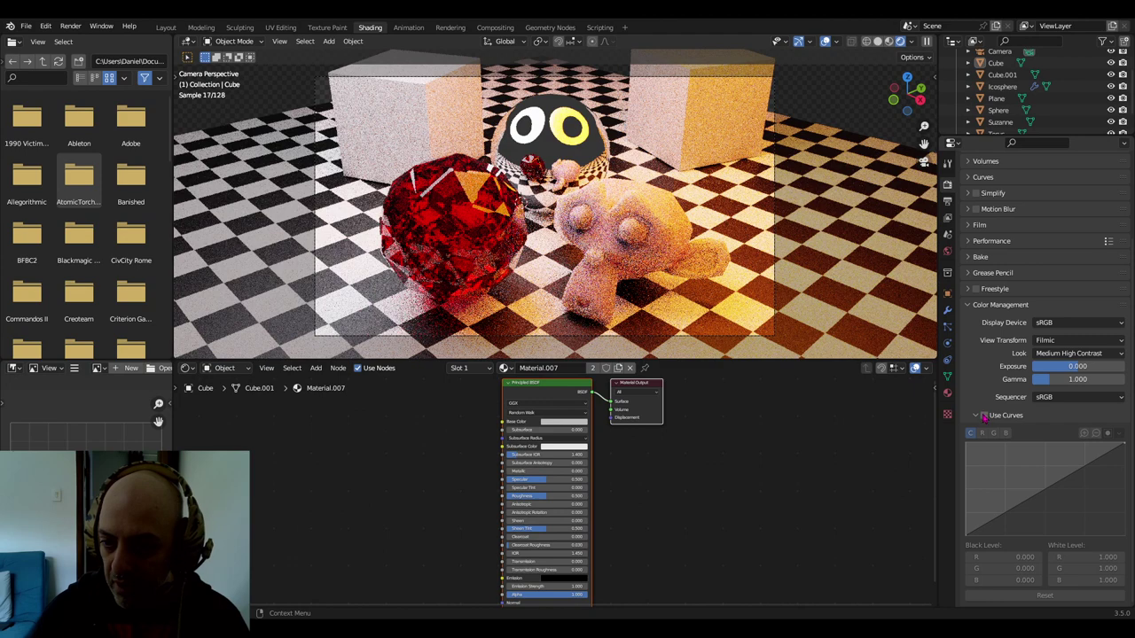
left_click(984, 415)
left_click(981, 434)
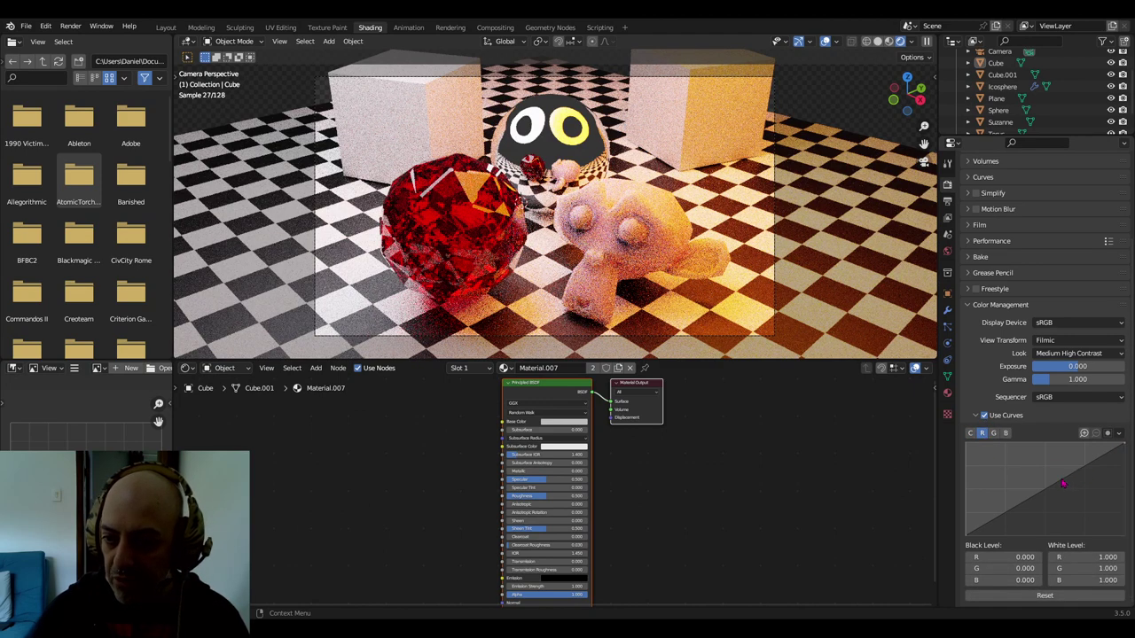
left_click_drag(1065, 483, 1016, 474)
Pull the green curve down to about X 0.77, Y 0.54, and shape the blue curve into an S, upper point about X 0.65, Y 0.76
left_click(994, 434)
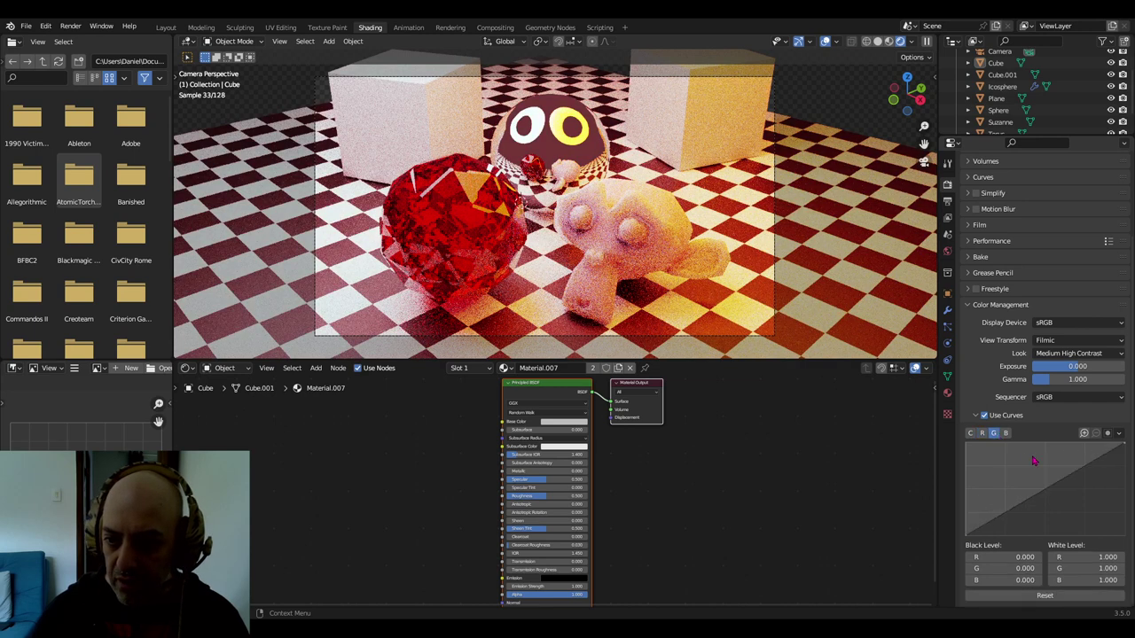
left_click_drag(1059, 490, 1087, 485)
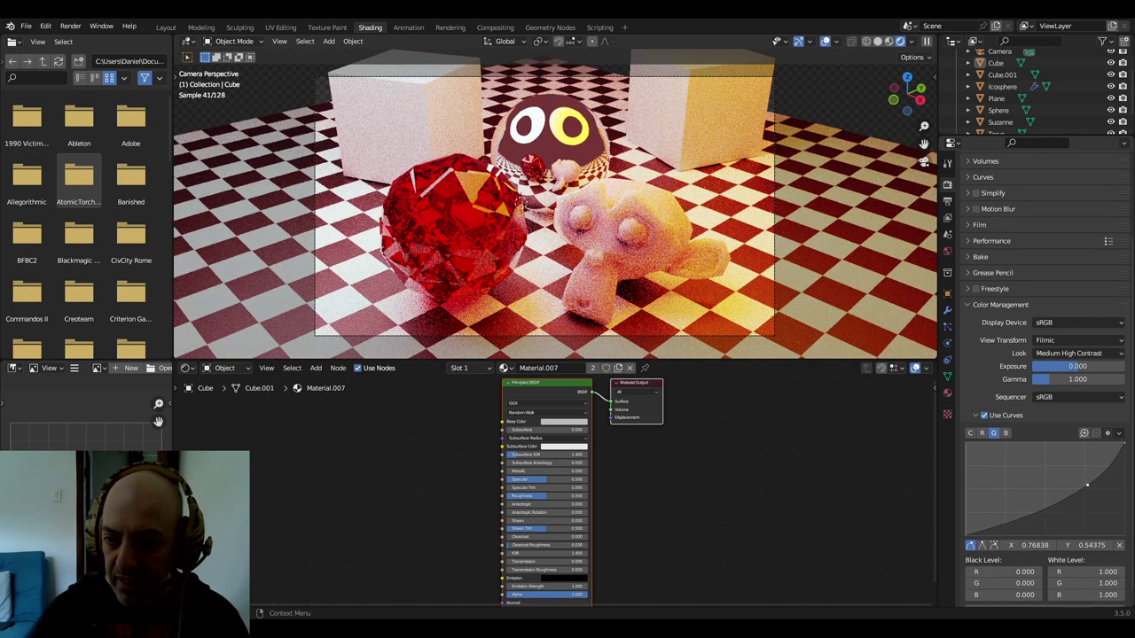
left_click(1006, 433)
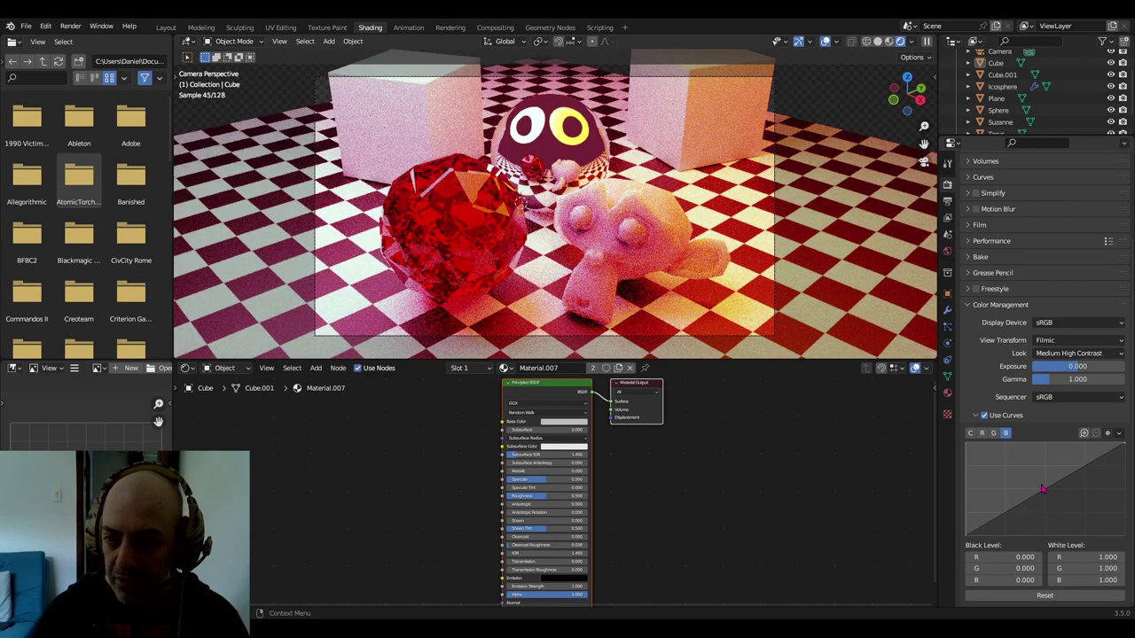
left_click_drag(1051, 493, 1070, 464)
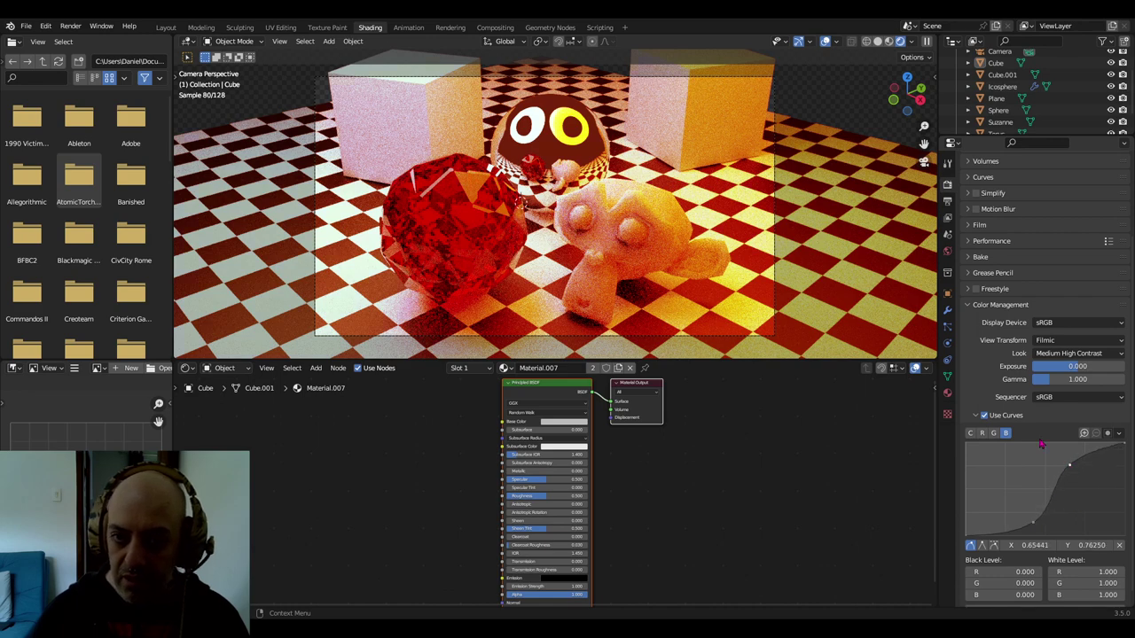
Turn off Use Curves and collapse the Color Management settings
left_click(984, 416)
scroll(976, 419, "up", 3)
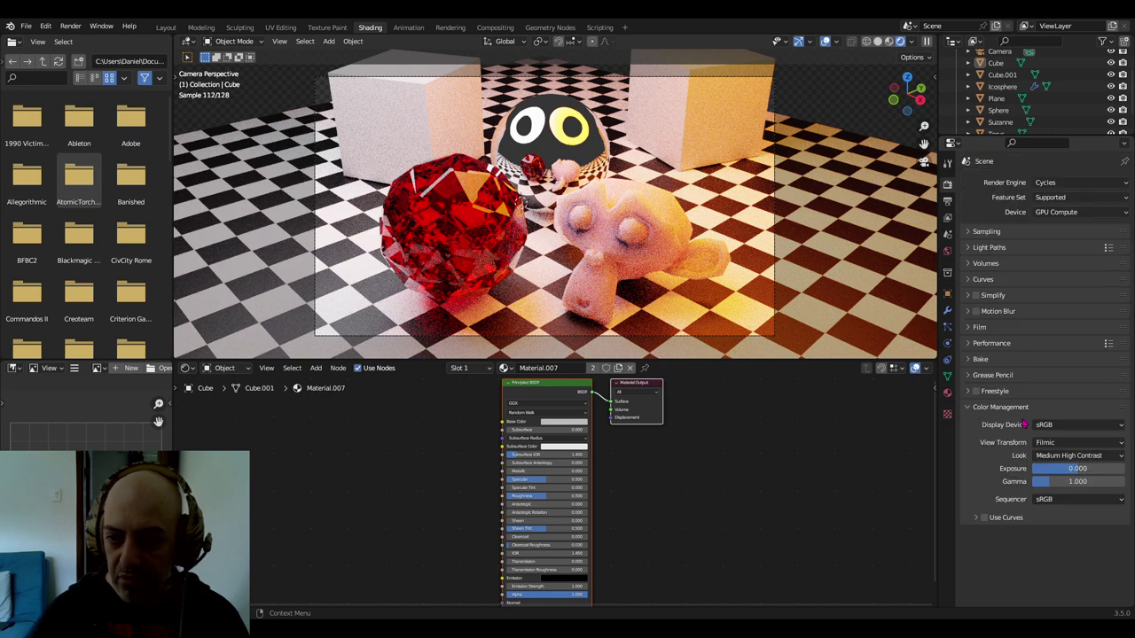
left_click(972, 410)
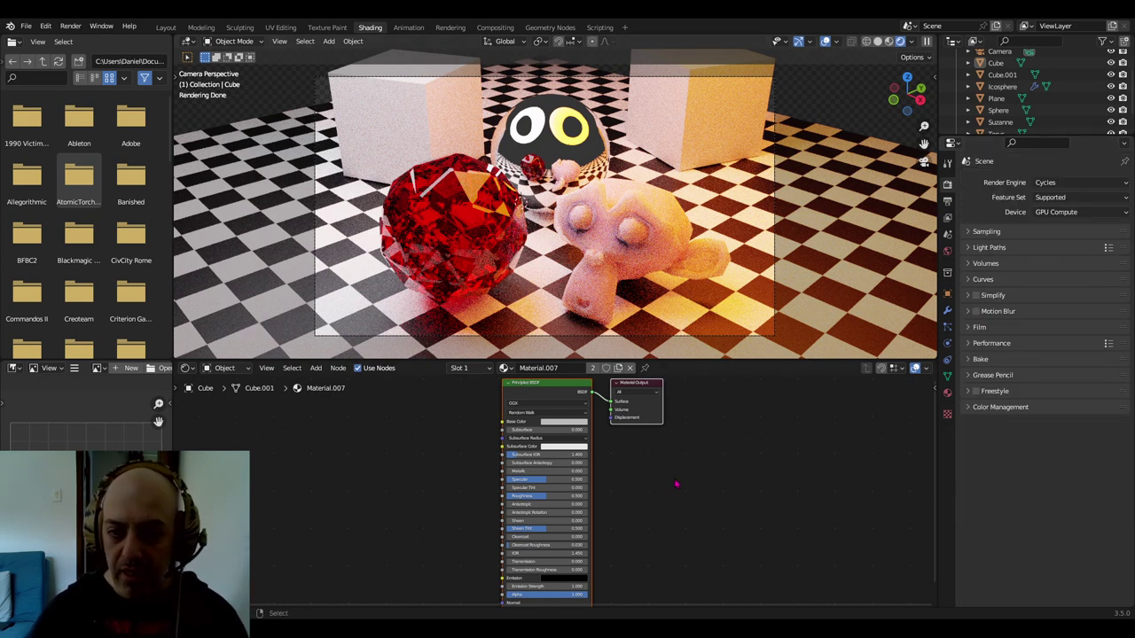
middle_click_drag(689, 481, 707, 494)
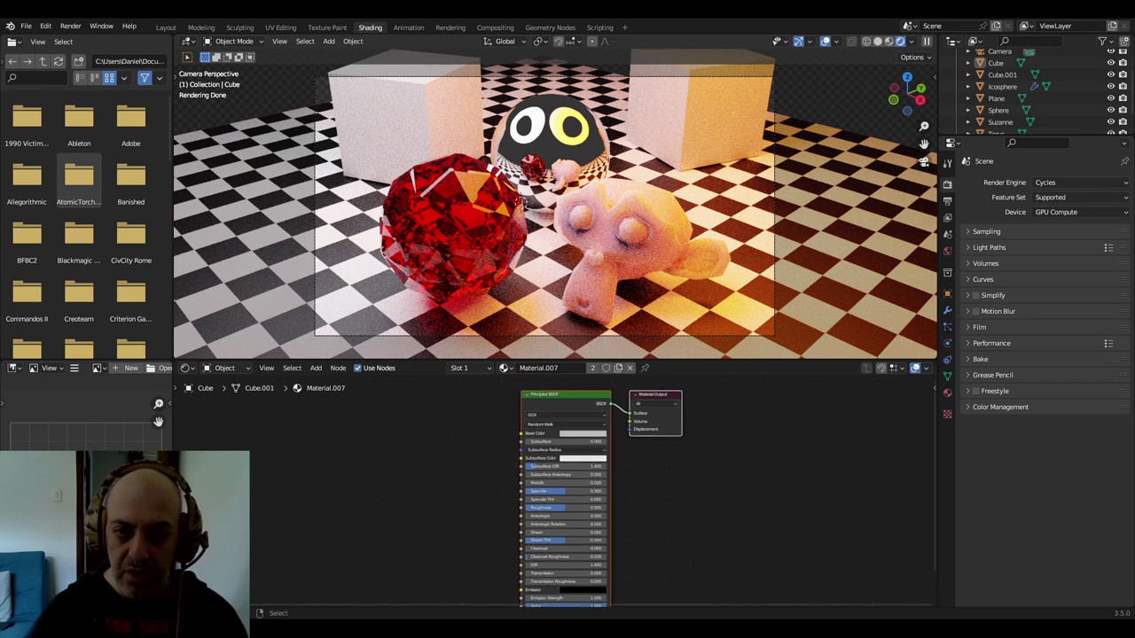